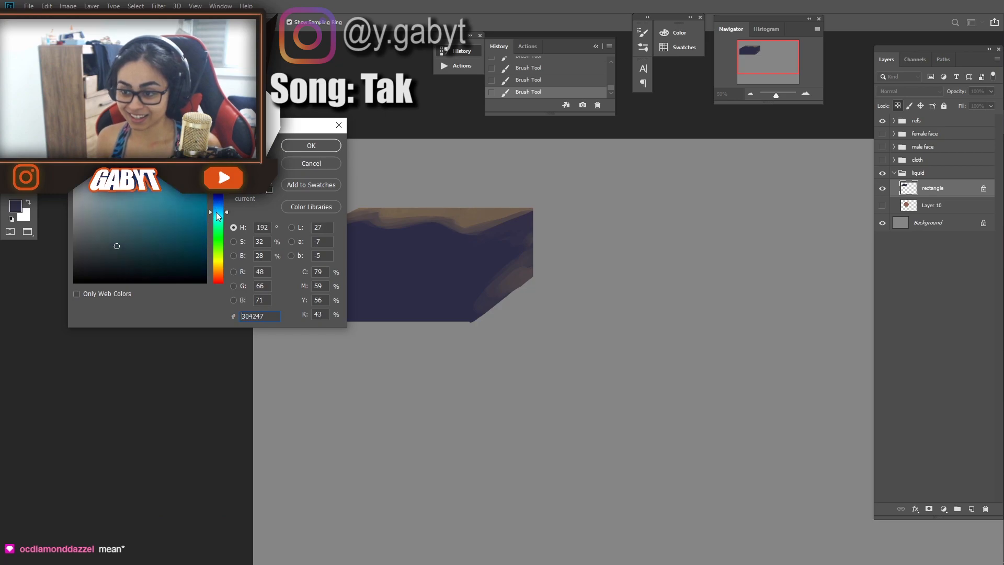
Step: Paint teal-blue water with the brush across the block's dark top face, up to the brown shoreline
left_click(311, 146)
mouse_move(426, 228)
left_mouse_down()
mouse_move(450, 240)
mouse_move(504, 230)
mouse_move(470, 243)
mouse_move(470, 314)
left_mouse_up()
left_click_drag(466, 254, 285, 251)
mouse_move(418, 228)
left_mouse_down()
mouse_move(362, 228)
mouse_move(438, 238)
mouse_move(397, 245)
left_mouse_up()
Step: Set the brush colour to pale blue #d8e1e9 and paint foam lines along the edge between water and sand
key("ctrl+plus")
left_click(15, 206)
left_click(83, 163)
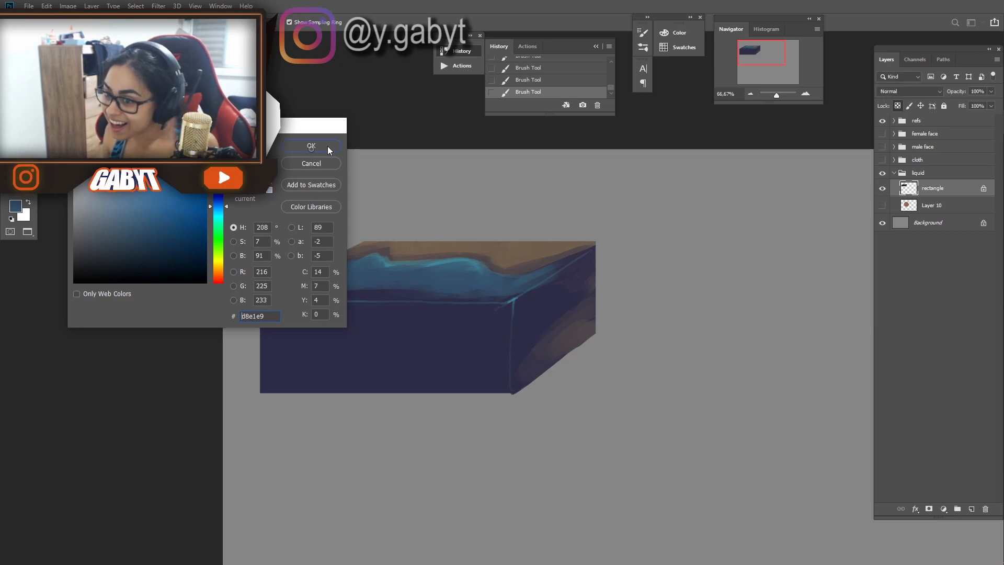
left_click(312, 149)
mouse_move(507, 275)
left_mouse_down()
mouse_move(548, 264)
mouse_move(513, 277)
mouse_move(454, 255)
mouse_move(469, 257)
mouse_move(412, 262)
mouse_move(345, 248)
mouse_move(366, 256)
left_mouse_up()
left_click_drag(491, 277, 437, 266)
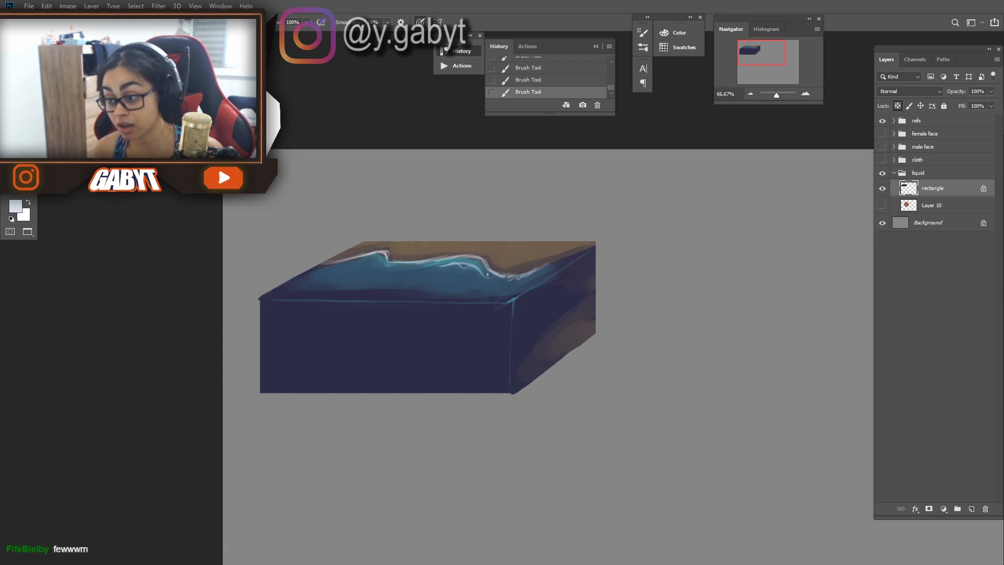
Step: Sample the sand colour and brush lighter and darker sand tones over the beach on the block's top face
left_click(471, 249, "alt")
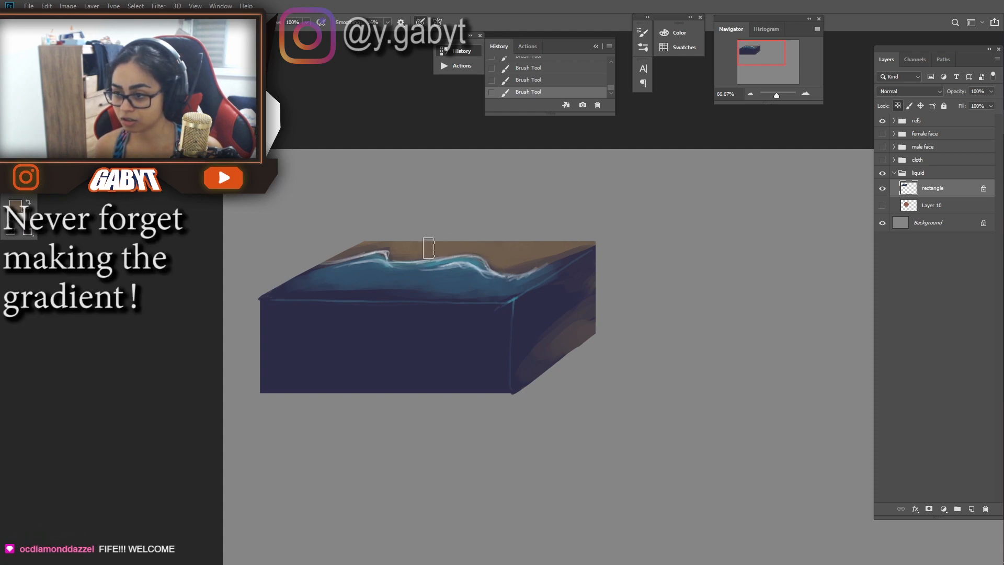
mouse_move(506, 264)
left_mouse_down()
mouse_move(518, 259)
mouse_move(392, 255)
mouse_move(544, 257)
left_mouse_up()
left_click_drag(776, 96, 778, 101)
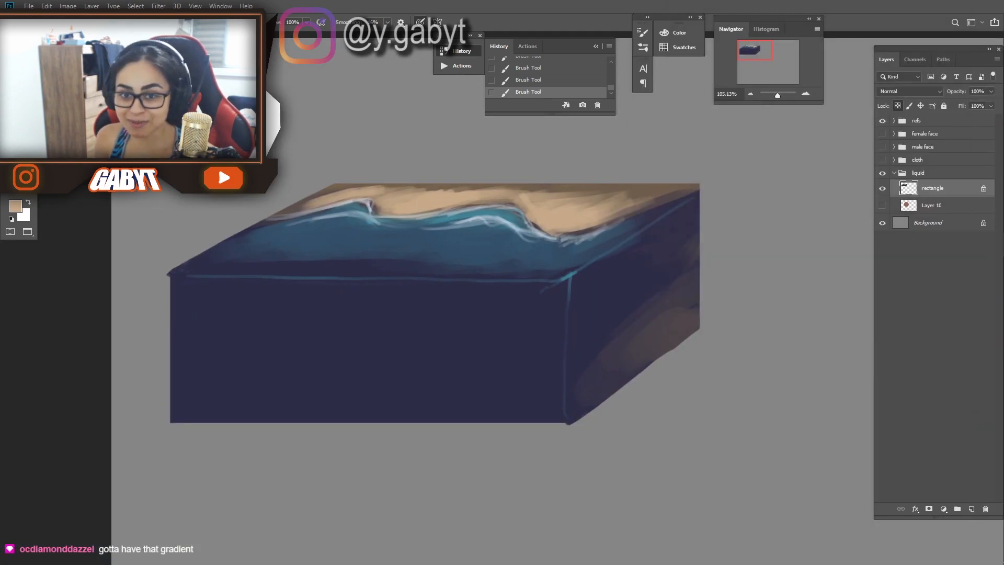
left_click_drag(343, 215, 420, 248)
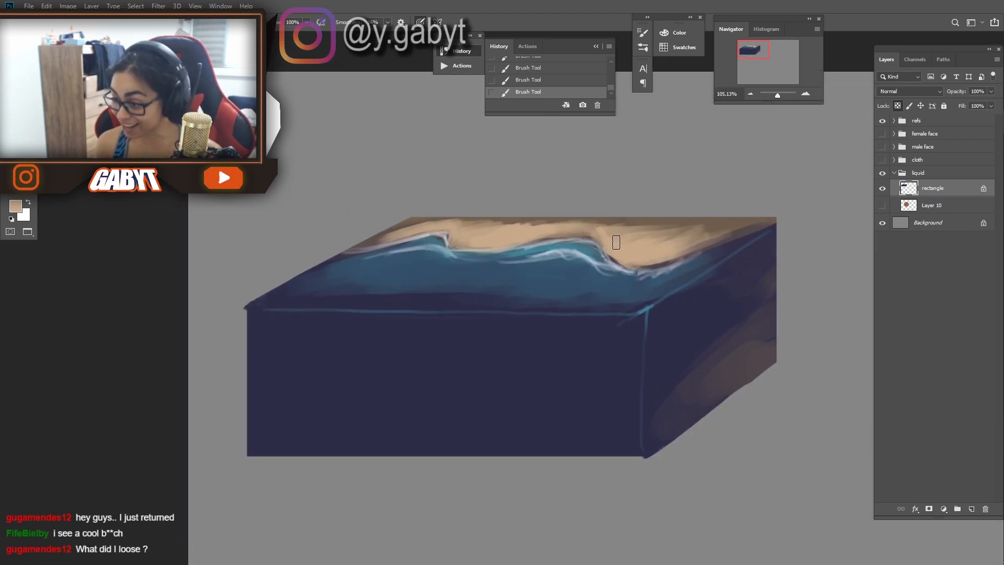
left_click(675, 250, "alt")
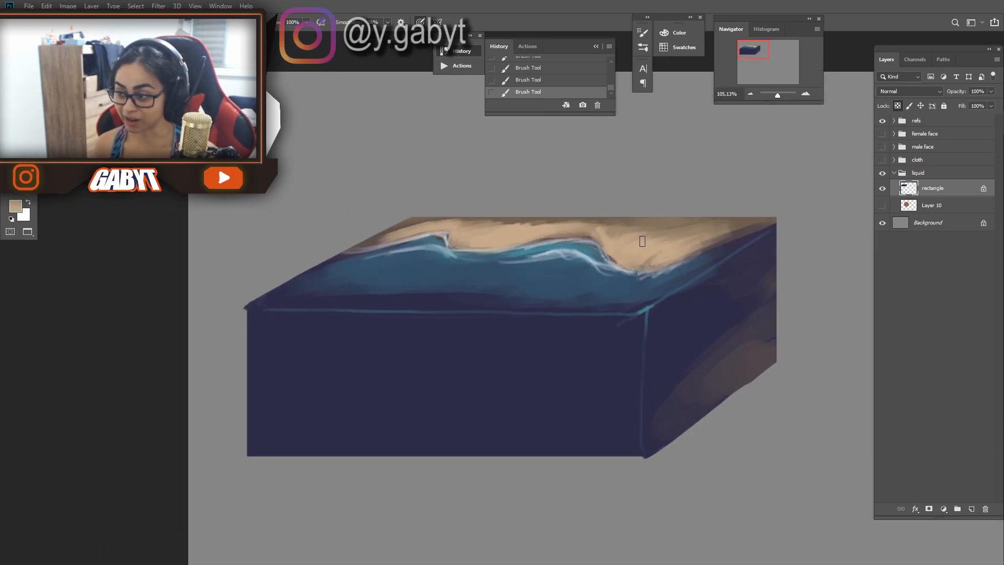
Step: Sample blue from the water and paint light and dark ripples across the sea surface
left_click(394, 264, "alt")
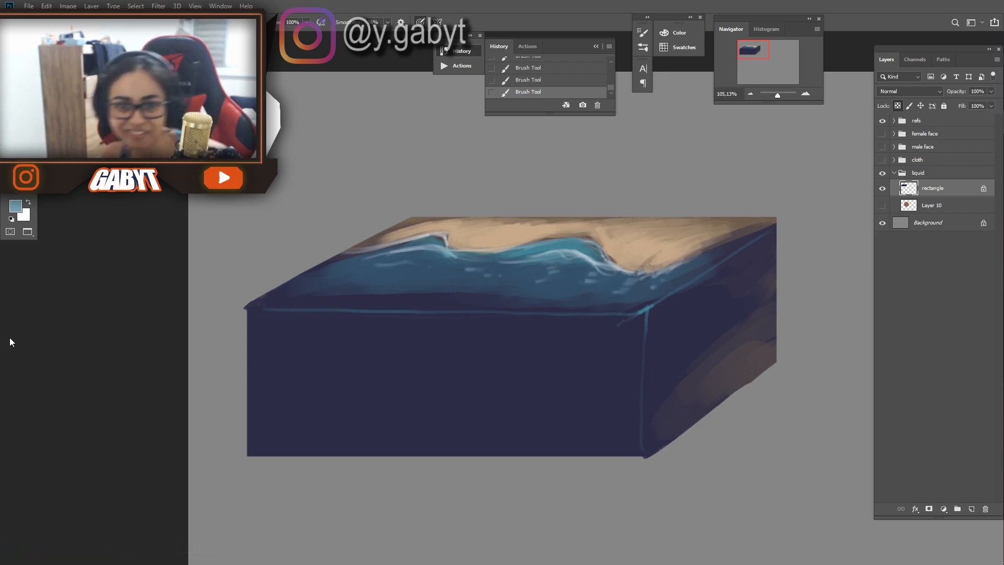
mouse_move(562, 237)
left_mouse_down()
mouse_move(484, 249)
mouse_move(410, 283)
left_mouse_up()
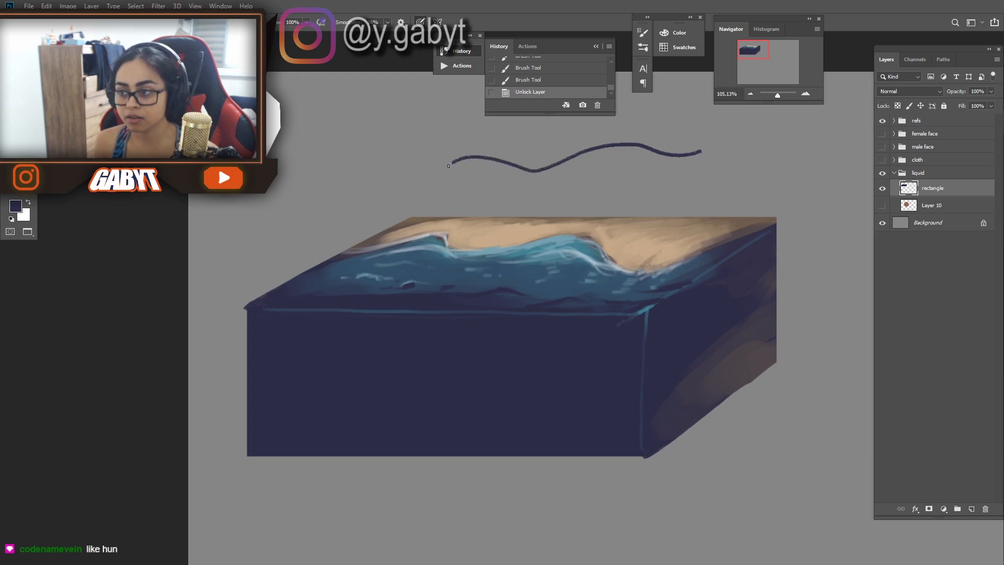
Step: Undo the wavy test line above the block and trim the block's far left corner with the Eraser
key("ctrl+z")
key("e")
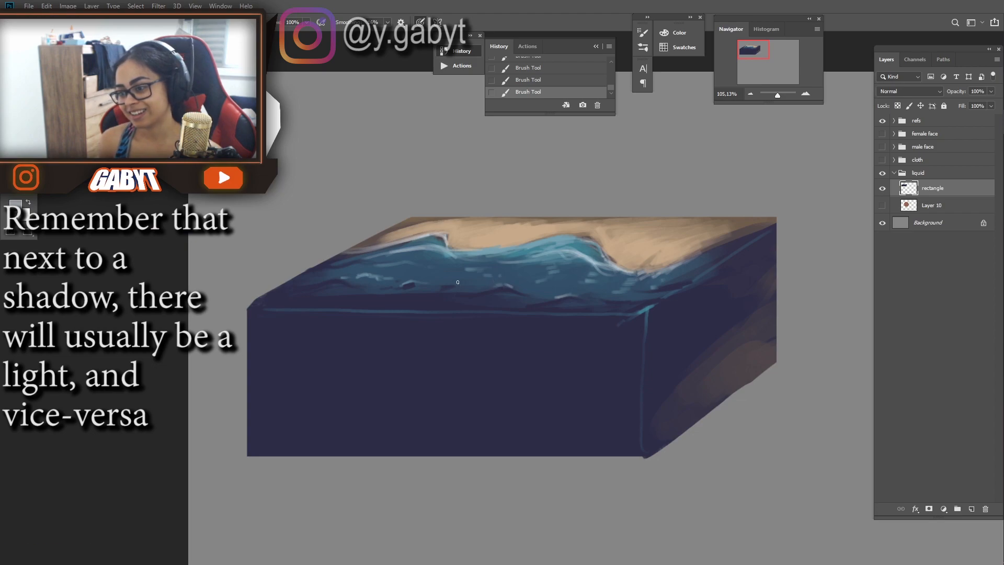
Step: Lock the rectangle layer's transparent pixels and shade the beach with darker sand strokes sampled from the painting
left_click_drag(558, 222, 503, 235)
left_click(487, 220, "alt")
left_click(898, 106)
left_click_drag(731, 232, 655, 266)
left_click_drag(602, 242, 632, 262)
left_click_drag(533, 239, 486, 248)
left_click_drag(778, 96, 778, 98)
key("ctrl+plus")
left_click_drag(741, 204, 664, 228)
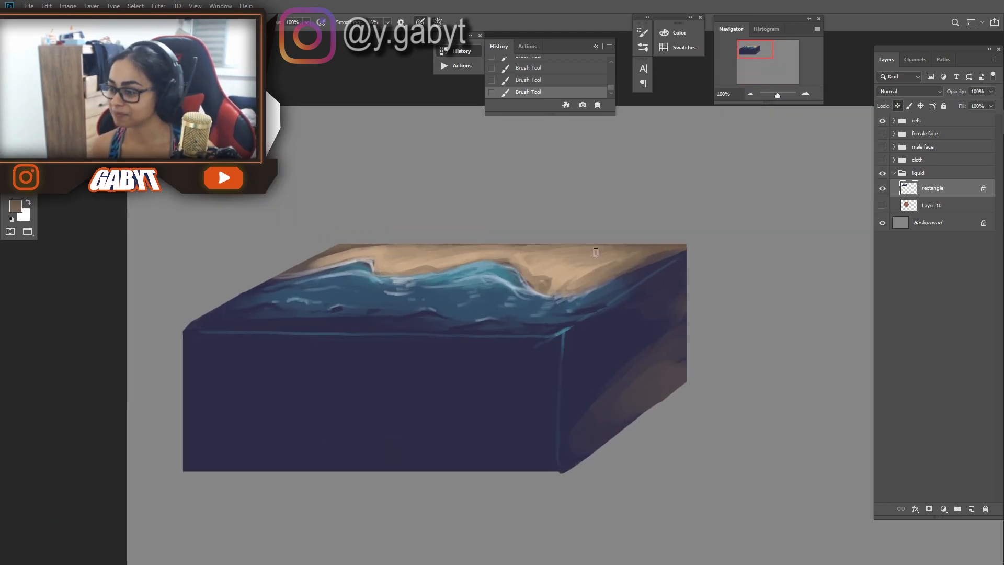
Step: Add a new layer and hand-letter BEACH above the block in the block's dark blue
left_click(972, 509)
left_click(397, 387, "alt")
left_click_drag(294, 132, 271, 179)
left_click_drag(356, 137, 351, 175)
left_click_drag(389, 133, 382, 171)
Step: On the rectangle layer, paint small dark blue ripples in the water and white highlights on the waves
left_click(918, 205)
key("ctrl+plus")
key("ctrl+minus")
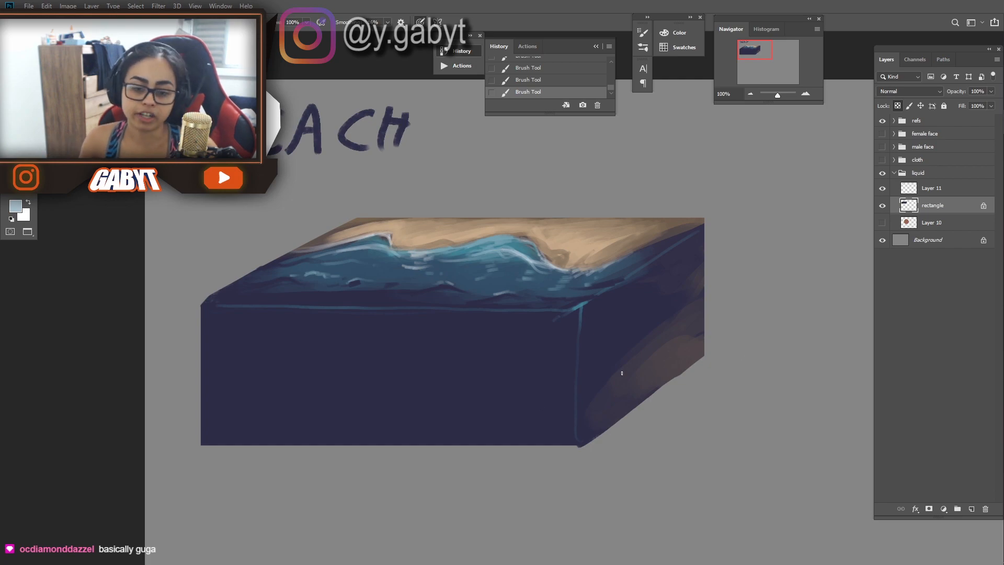
left_click(470, 297, "alt")
left_click_drag(467, 271, 491, 268)
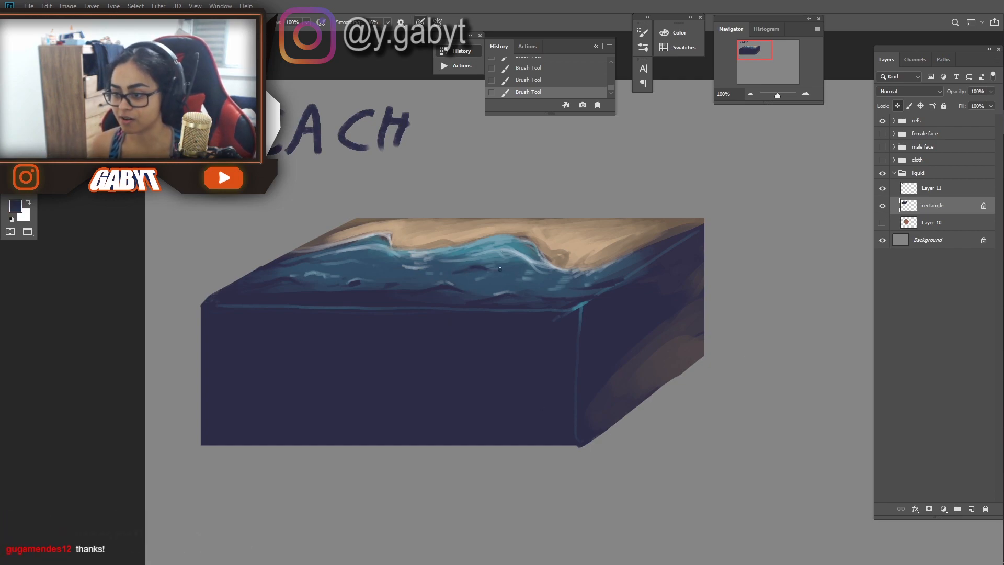
key("x")
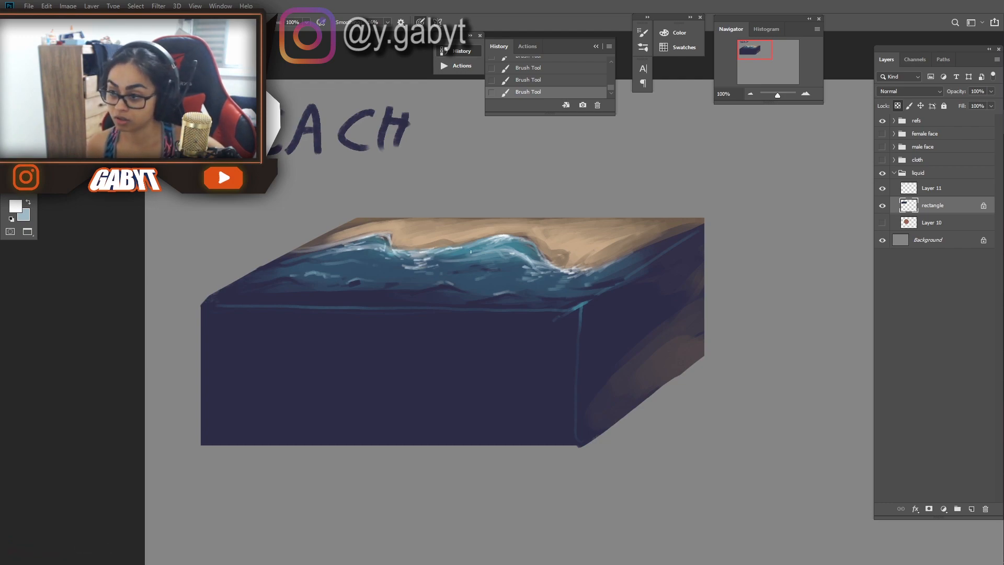
left_click(898, 106)
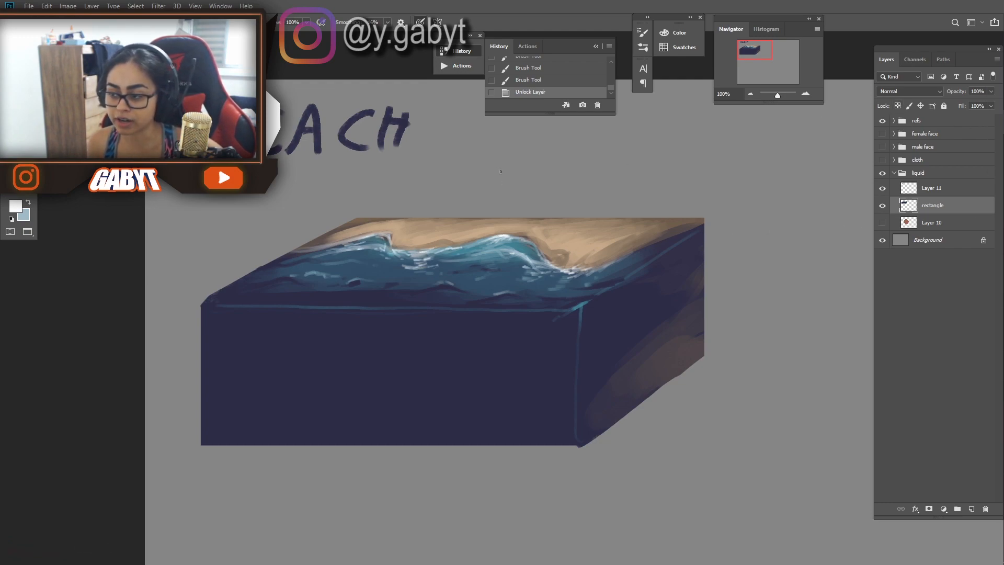
mouse_move(490, 163)
left_mouse_down()
mouse_move(514, 163)
mouse_move(493, 173)
left_mouse_up()
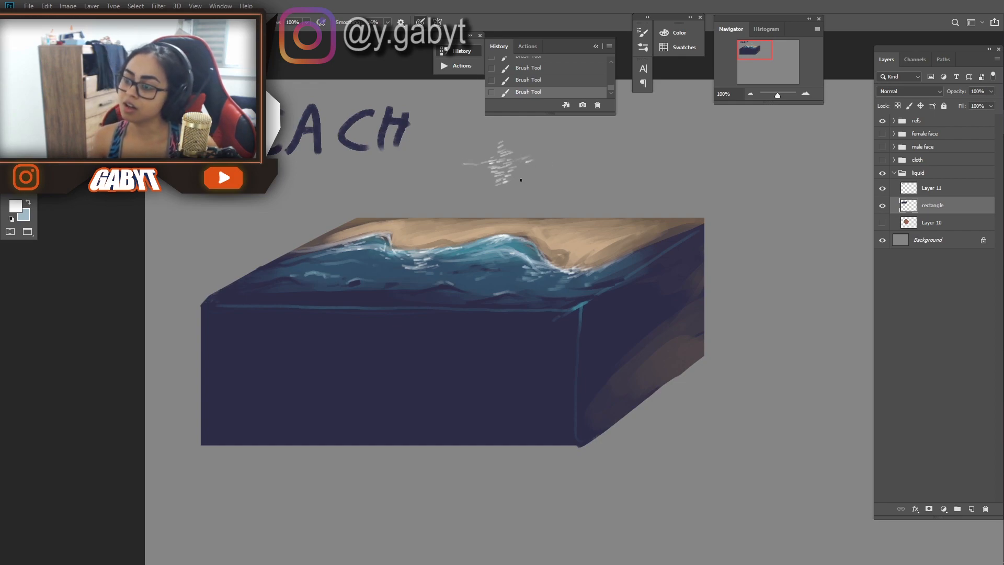
key("e")
mouse_move(524, 164)
left_mouse_down()
mouse_move(492, 186)
mouse_move(480, 174)
mouse_move(489, 147)
mouse_move(446, 169)
left_mouse_up()
key("b")
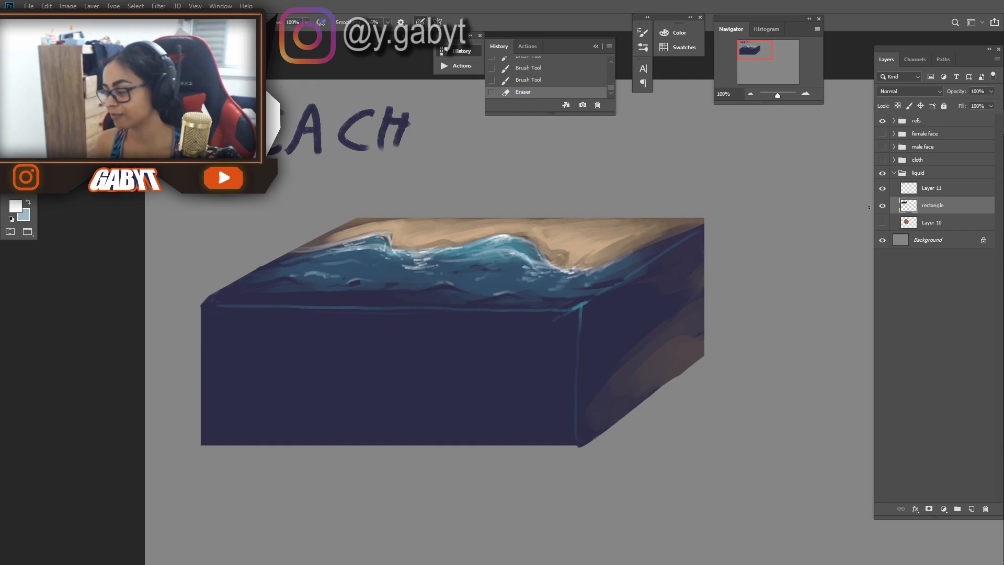
Step: Paint more white foam highlights over the waves and along the shoreline near the block's side edge
scroll(528, 219, "up", 2)
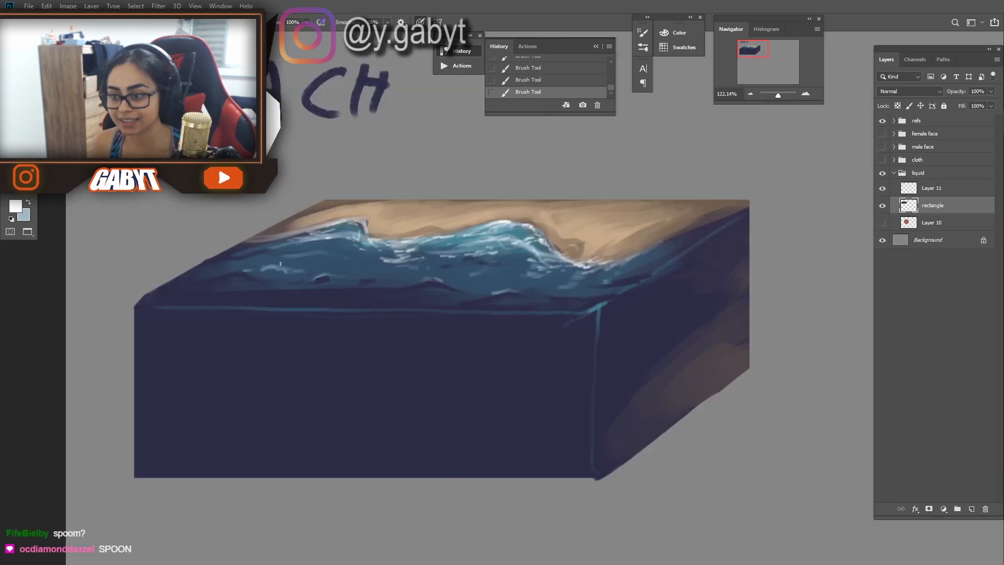
left_click_drag(370, 255, 366, 281)
key("super")
key("super")
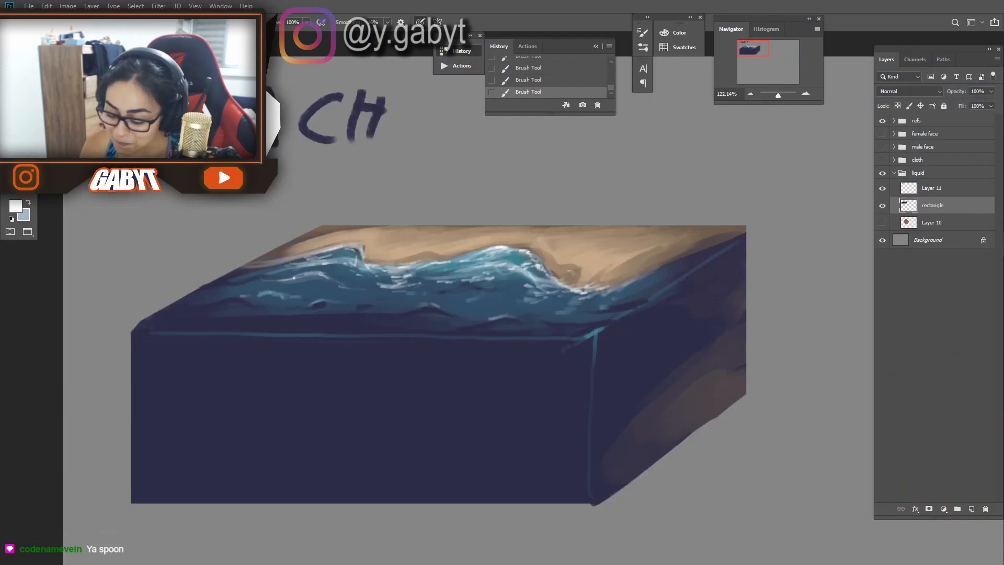
mouse_move(320, 163)
left_mouse_down()
mouse_move(429, 161)
mouse_move(293, 175)
left_mouse_up()
left_click_drag(597, 298, 624, 288)
left_click(621, 277, "alt")
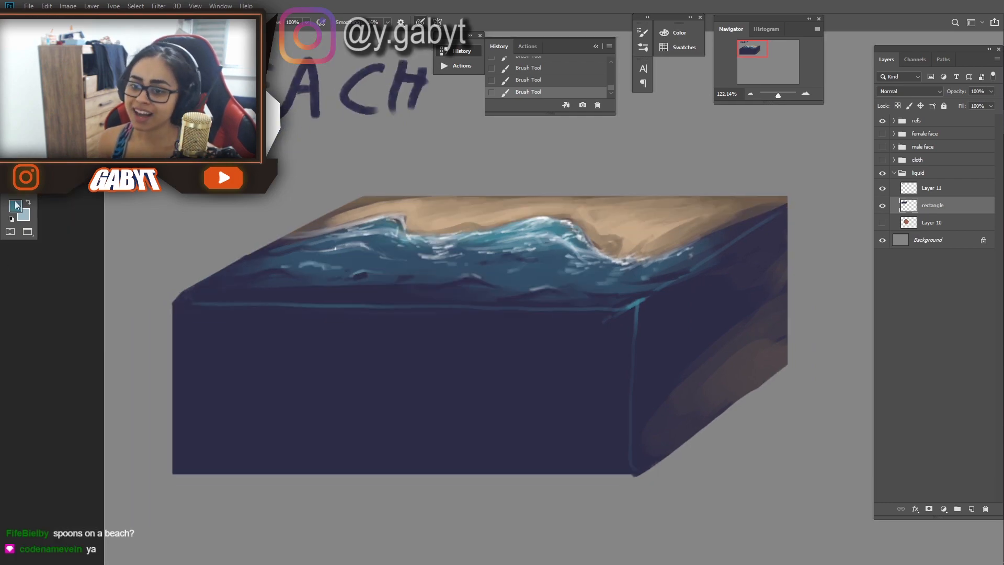
left_click(18, 206)
left_click_drag(149, 229, 172, 257)
left_click(222, 202)
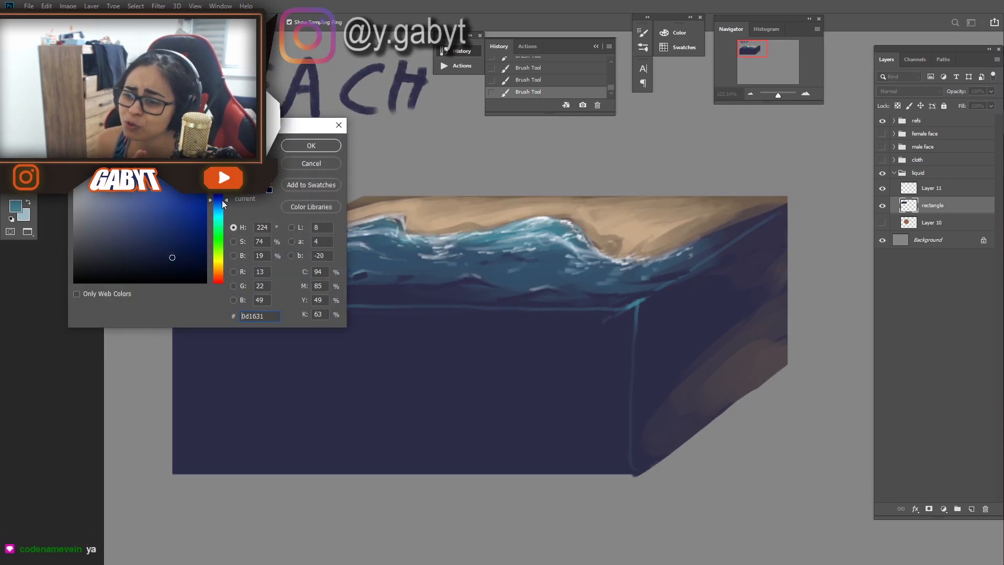
left_click(331, 125)
key("ctrl+z")
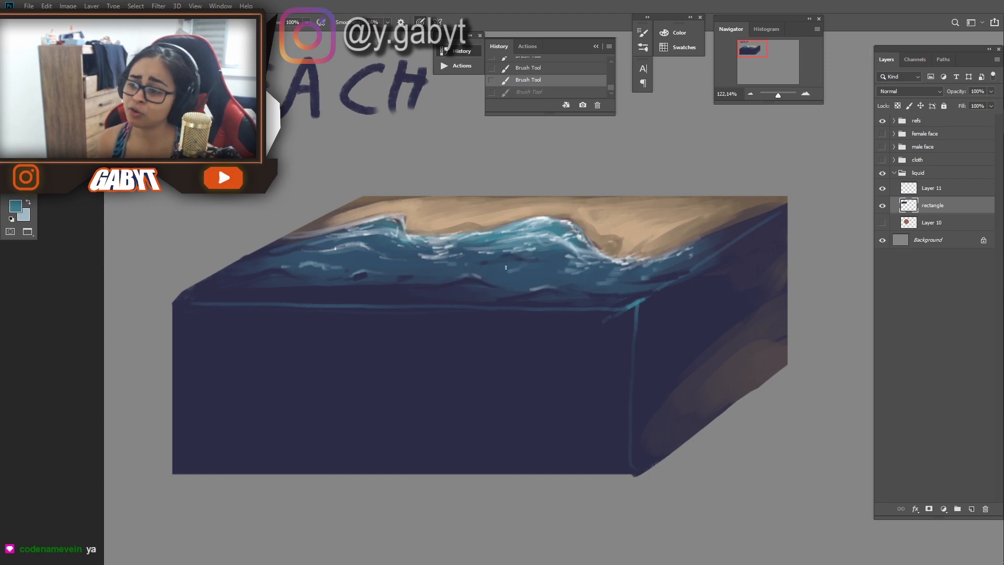
Step: Pick a saturated version of the front face's dark blue and paint a broad glow across the front face
left_click(12, 205)
left_click(304, 395)
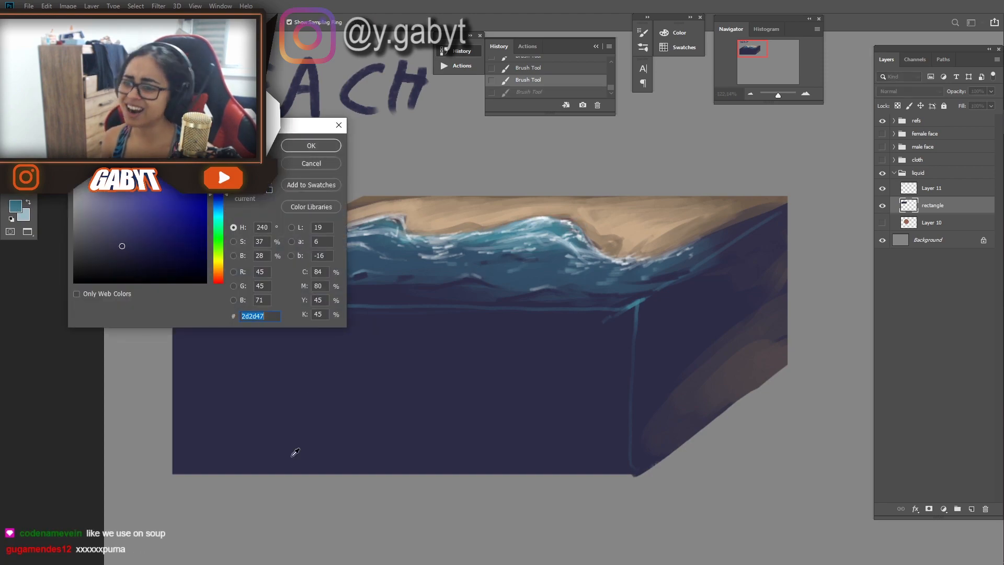
left_click(219, 199)
left_click(168, 186)
key("Return")
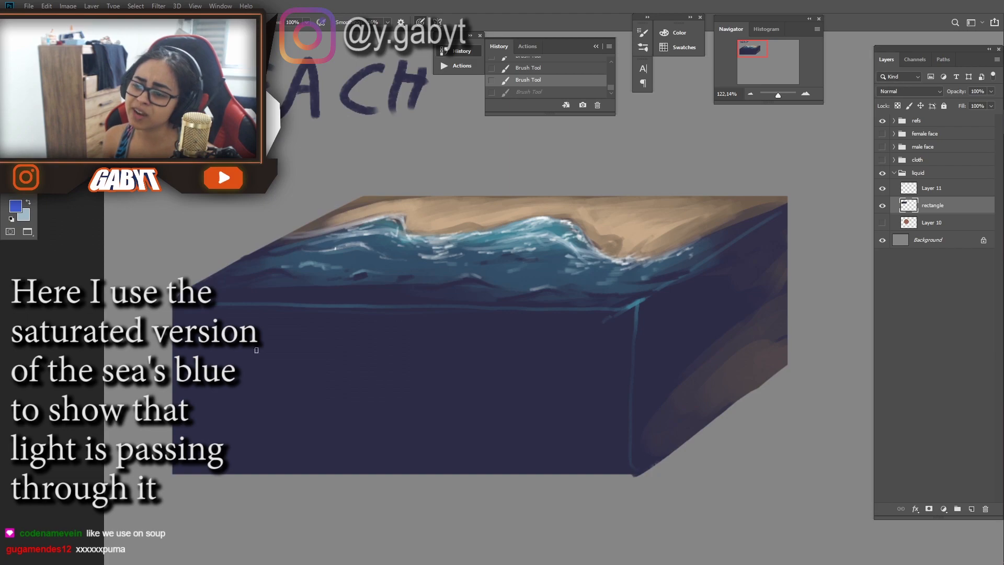
mouse_move(207, 454)
left_mouse_down()
mouse_move(289, 456)
mouse_move(247, 446)
mouse_move(267, 409)
mouse_move(444, 410)
left_mouse_up()
Step: Lock the rectangle layer's transparent pixels and retouch the block's vertical front edge with a sampled colour
left_click_drag(778, 95, 774, 94)
left_click(897, 106)
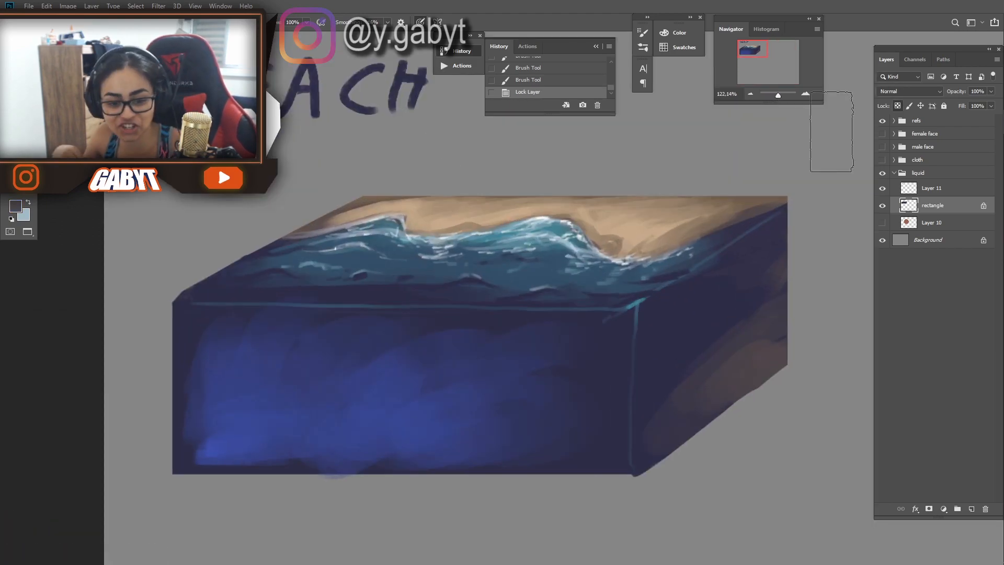
left_click(635, 307, "alt")
left_click_drag(634, 307, 635, 335)
Step: Pick a red brush colour and dab a few small spots on the sand
left_click(697, 195, "alt")
left_click(16, 205)
left_click_drag(218, 241, 217, 279)
left_click(149, 185)
left_click(312, 146)
left_click(629, 218)
left_click(672, 214)
left_click(662, 201)
Step: Pick a green brush colour and paint a small star-shaped plant on the sand beside the red spots
left_click(16, 206)
left_click(218, 241)
left_click(149, 231)
left_click(312, 146)
left_click_drag(644, 209, 655, 209)
Step: Unlock the layer's transparent pixels and paint a green mound of vegetation rising behind the beach's far corner
left_click(898, 106)
mouse_move(732, 201)
left_mouse_down()
mouse_move(784, 187)
mouse_move(782, 175)
mouse_move(727, 209)
mouse_move(658, 193)
left_mouse_up()
left_click(16, 205)
left_click(218, 237)
left_click(312, 146)
left_click(694, 193, "alt")
mouse_move(769, 184)
left_mouse_down()
mouse_move(731, 200)
mouse_move(627, 196)
left_mouse_up()
Step: Pick a bluish green, lock the layer's transparent pixels and paint over the vegetation mound
left_click(16, 205)
left_click(218, 218)
left_click(312, 146)
left_click(898, 106)
left_click_drag(756, 178, 781, 194)
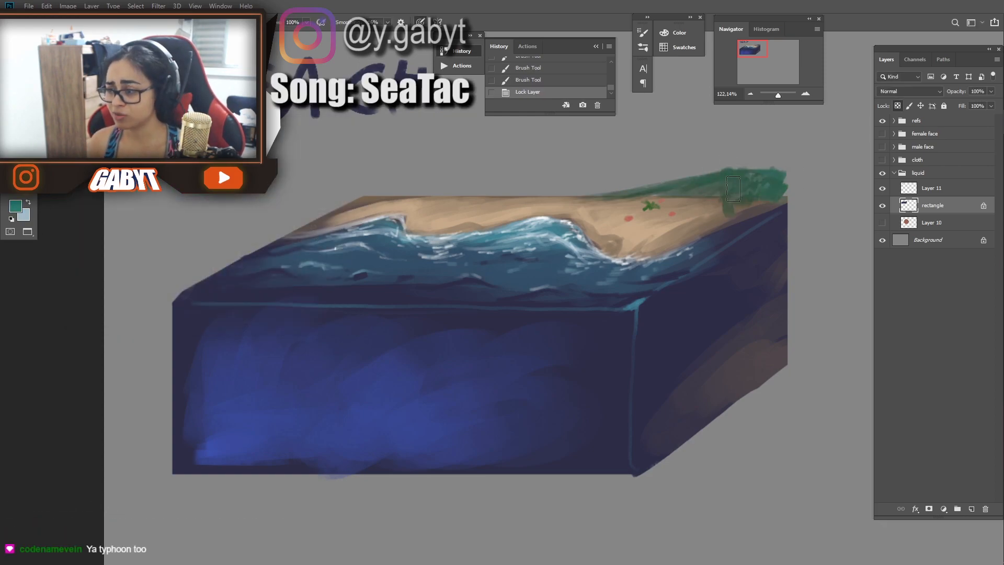
Step: Unlock the layer's transparent pixels and dab dark green leaf tufts on the mound, the sand and the beach's back edge
scroll(502, 297, "down", 2)
left_click(897, 106)
left_click(703, 210, "alt")
left_click_drag(689, 186, 697, 183)
mouse_move(610, 204)
left_mouse_down()
mouse_move(616, 198)
mouse_move(605, 206)
left_mouse_up()
left_click_drag(671, 226, 681, 227)
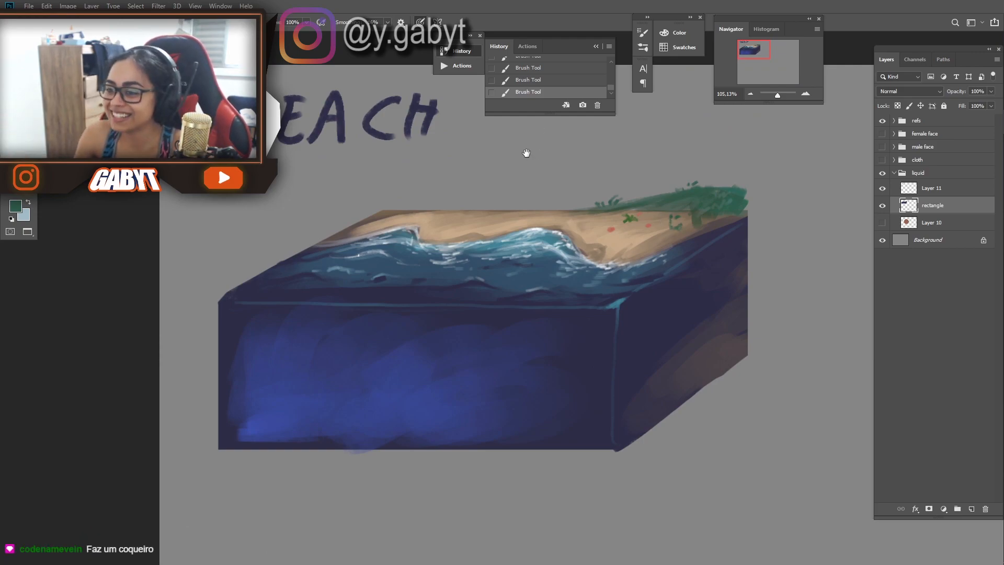
left_click_drag(577, 214, 493, 249)
left_click_drag(660, 223, 672, 237)
left_click_drag(371, 244, 378, 241)
Step: Sample the sand colour and touch up the beach with further sand strokes beside the waves
left_click(314, 255, "alt")
mouse_move(275, 265)
left_mouse_down()
mouse_move(252, 273)
mouse_move(314, 249)
left_mouse_up()
scroll(502, 297, "down", 10)
scroll(502, 297, "up", 10)
mouse_move(499, 269)
left_mouse_down()
mouse_move(525, 293)
mouse_move(509, 291)
left_mouse_up()
Step: Set the brush colour to bright green #41cc68, try a glowing stroke on the wave crest and undo it
left_click(157, 22)
left_click(157, 22)
left_click(15, 206)
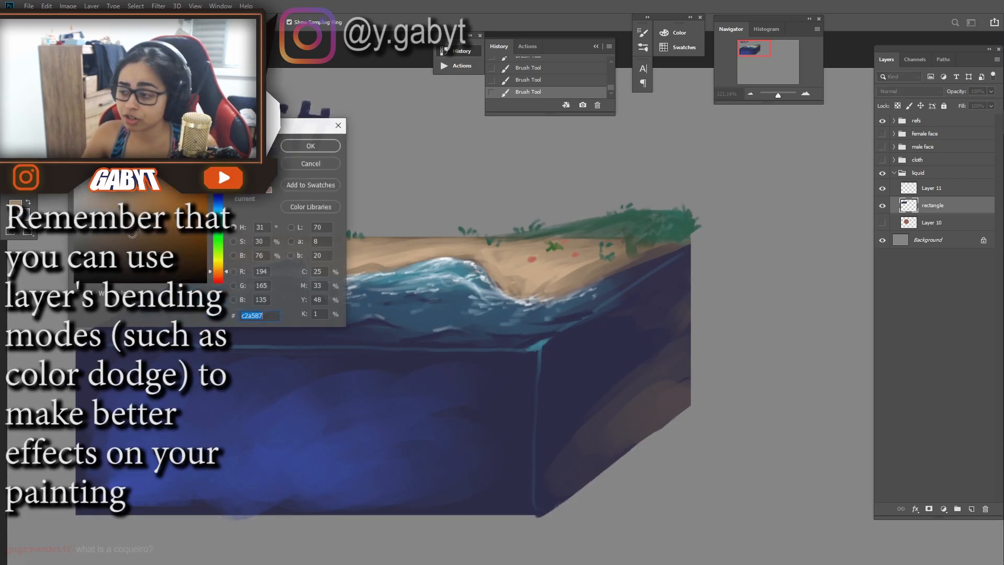
left_click(219, 233)
left_click_drag(169, 226, 178, 174)
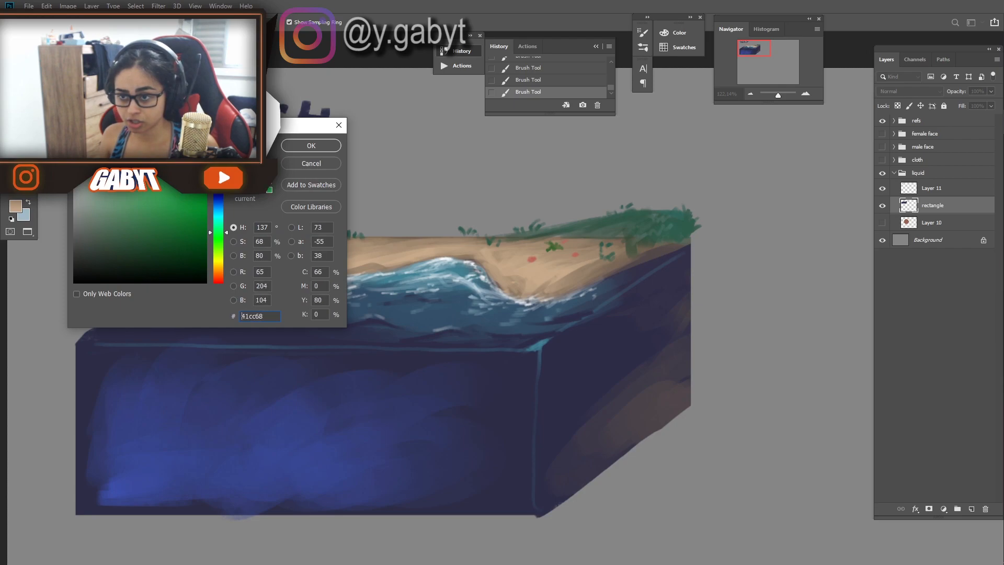
left_click(298, 147)
mouse_move(462, 277)
left_mouse_down()
mouse_move(489, 297)
mouse_move(436, 291)
left_mouse_up()
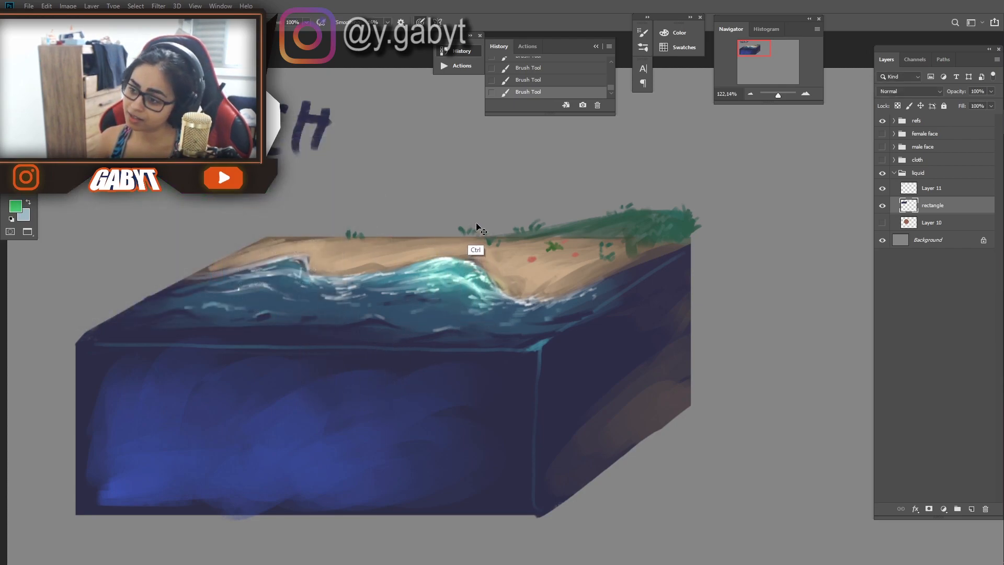
key("ctrl+z")
Step: Switch to a round brush from the General Brushes set and lock the layer's transparent pixels
right_click(481, 236)
left_click(499, 326)
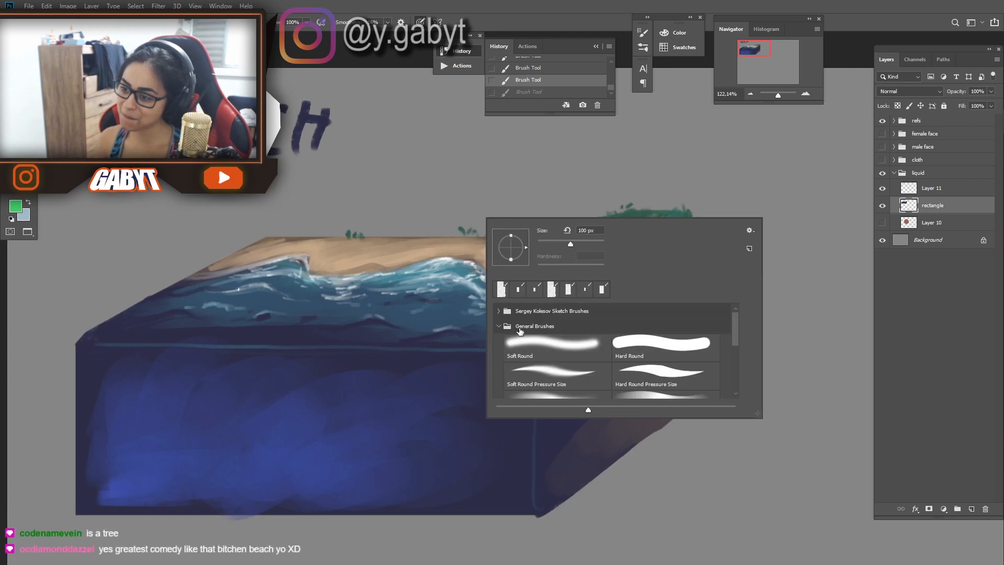
key("F5")
key("F5")
right_click(489, 238)
left_click(897, 106)
Step: Brush a soft green glow over the breaking waves with a smaller brush size, undoing the first stroke
mouse_move(382, 296)
left_mouse_down()
mouse_move(477, 291)
mouse_move(463, 280)
mouse_move(314, 275)
left_mouse_up()
key("ctrl+z")
key("bracketleft")
key("bracketleft")
key("bracketleft")
key("bracketleft")
left_click_drag(778, 95, 780, 95)
Step: Undo the last sand glow, pick a paler, less saturated sand tone and brush soft light over the beach
left_click(513, 264, "alt")
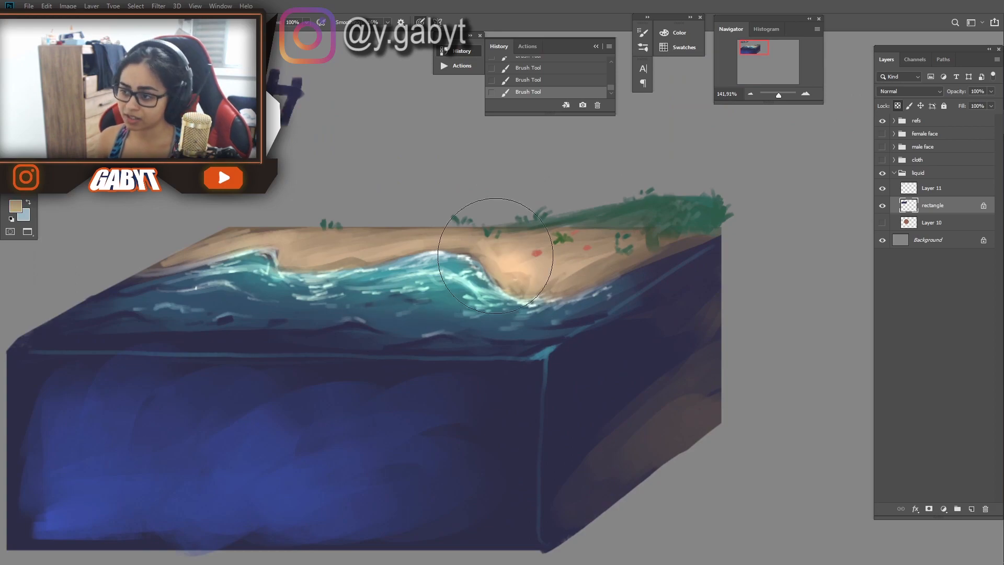
key("ctrl+z")
left_click(16, 206)
left_click(84, 173)
left_click(311, 145)
left_click(15, 206)
left_click(105, 183)
left_click(311, 145)
left_click_drag(528, 274, 341, 242)
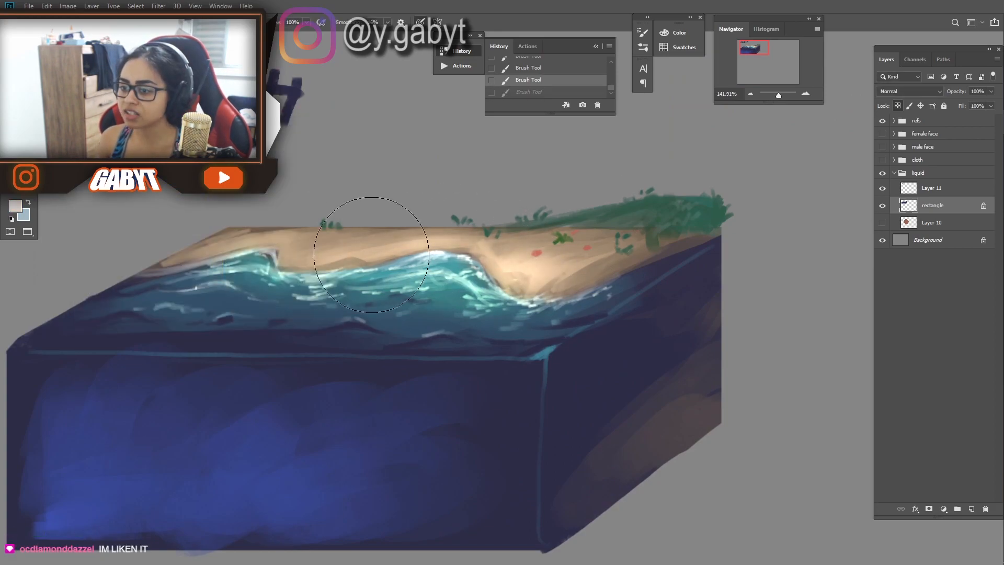
Step: Sample the vegetation's dark green and change the brush colour to a brighter, yellower green
left_click_drag(779, 95, 777, 94)
scroll(495, 263, "up", 5)
left_click(800, 219, "alt")
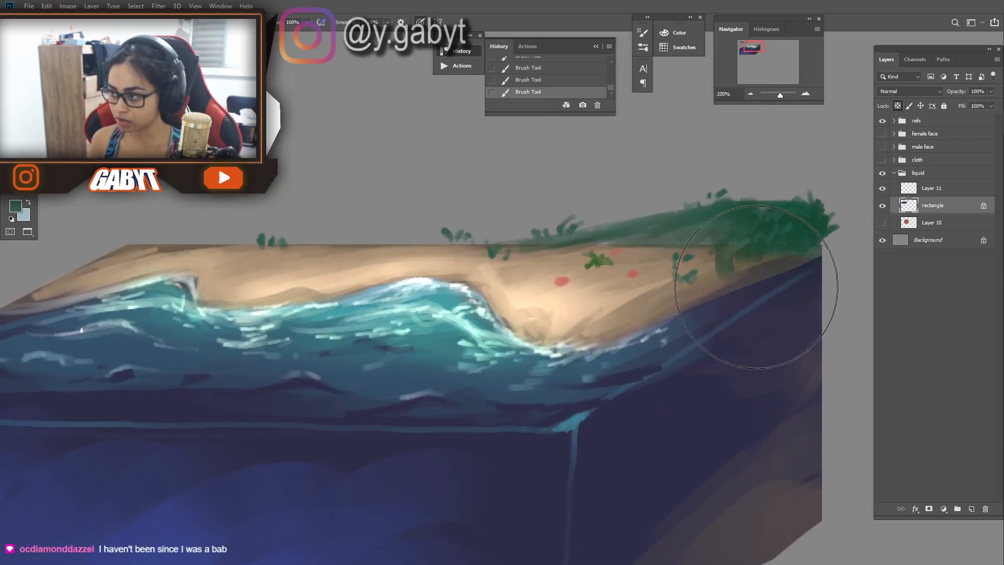
left_click(16, 206)
left_click(218, 251)
left_click(169, 188)
left_click(311, 146)
Step: Reduce the brush size and paint a bright green glow onto the vegetation mound behind the beach
key("bracketleft")
key("bracketleft")
key("bracketleft")
key("bracketleft")
key("bracketleft")
key("bracketleft")
key("bracketleft")
key("bracketleft")
left_click_drag(730, 228, 627, 236)
Step: Brush brown sand descending along the block's side and base, and paint soft blue over the front face's left part
left_click_drag(780, 95, 778, 98)
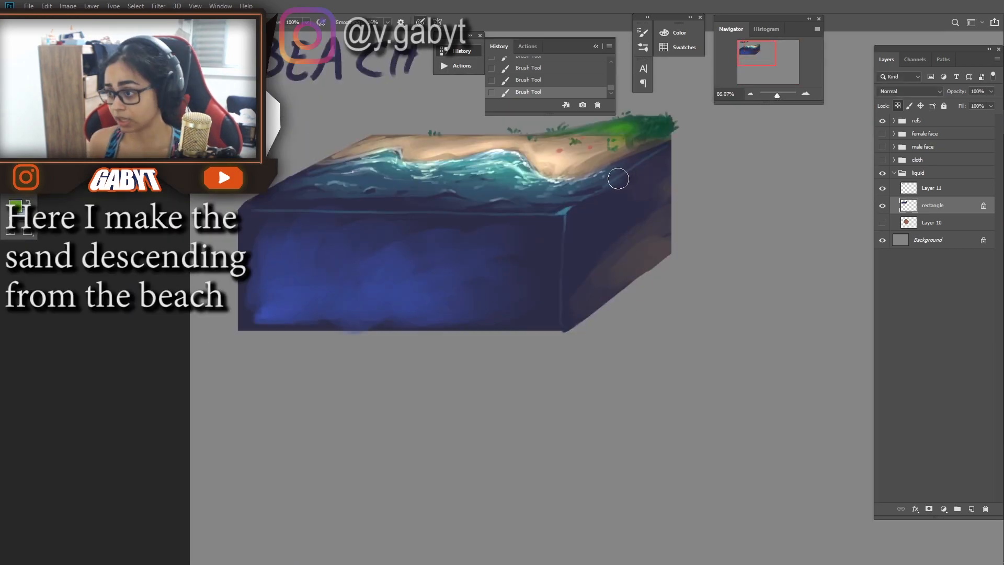
left_click(586, 260, "alt")
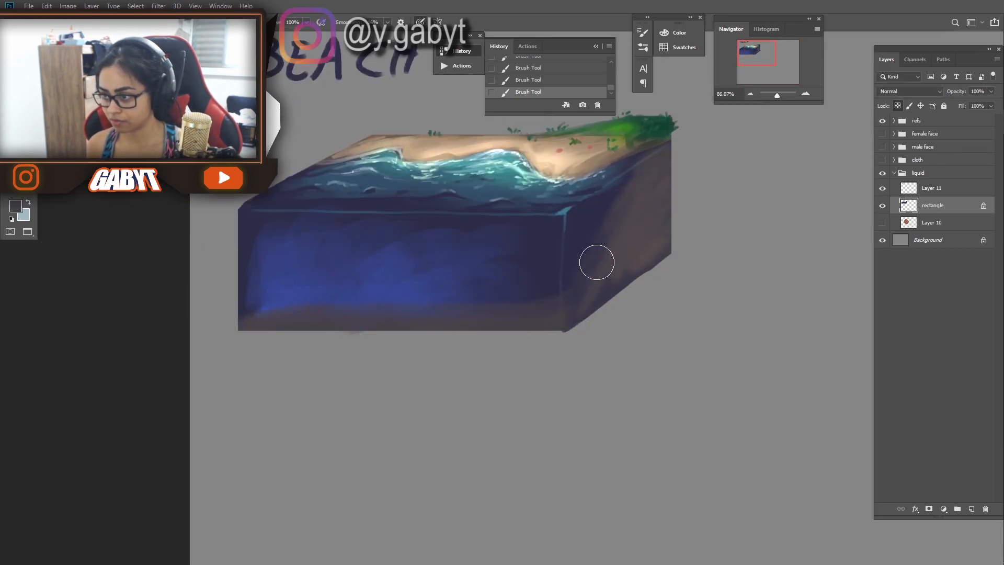
left_click(282, 285, "alt")
left_click_drag(261, 237, 299, 232)
mouse_move(267, 306)
left_mouse_down()
mouse_move(286, 298)
mouse_move(272, 267)
left_mouse_up()
Step: Change the brush colour to a lighter, pale violet-grey
left_click_drag(777, 95, 777, 96)
scroll(543, 305, "down", 5)
scroll(533, 301, "up", 4)
left_click(16, 206)
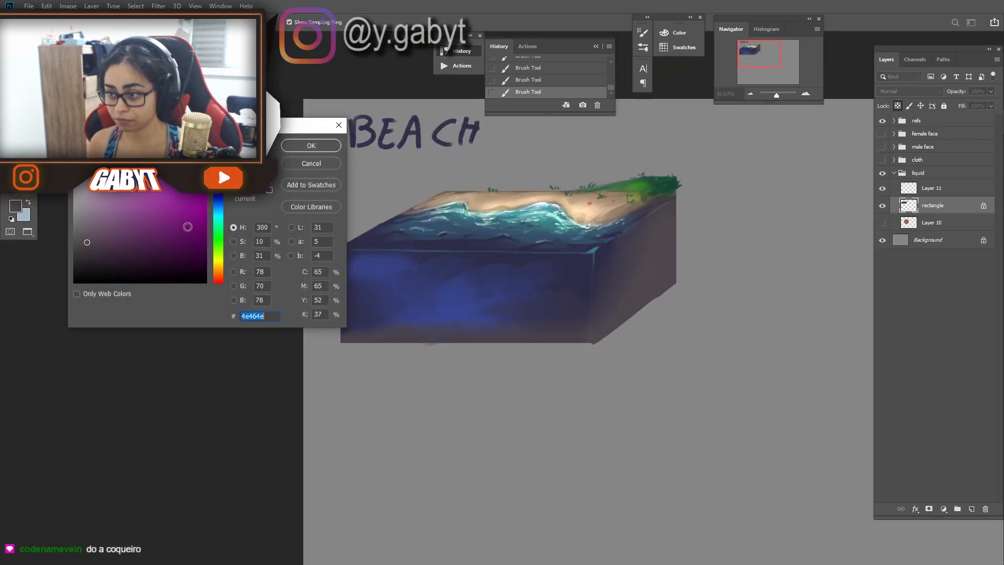
left_click(88, 208)
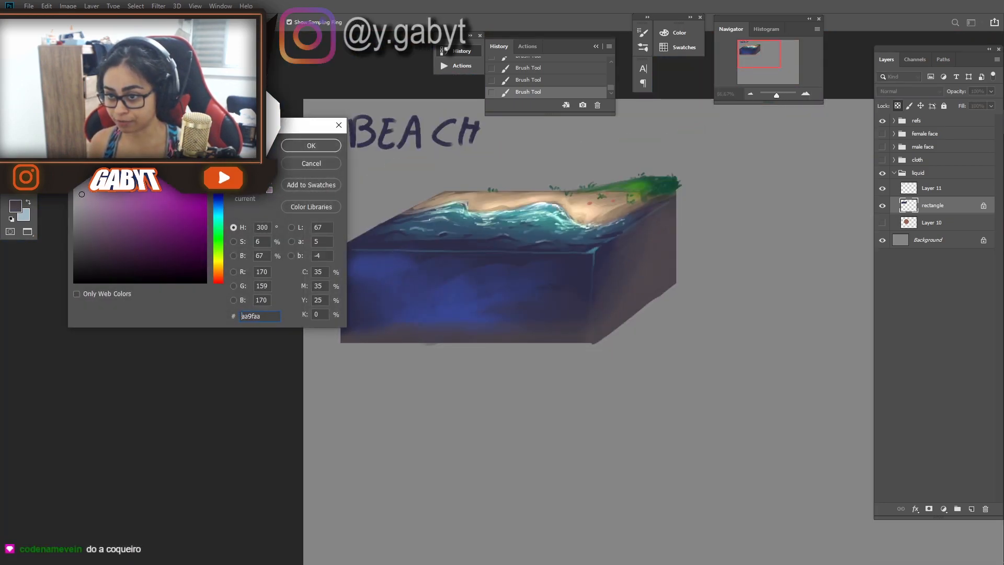
left_click(219, 185)
left_click(312, 146)
Step: Dot a school of small pale fish into the front face's water, with a few more toward its right edge, undoing the first dab
left_click(808, 94)
left_click(808, 95)
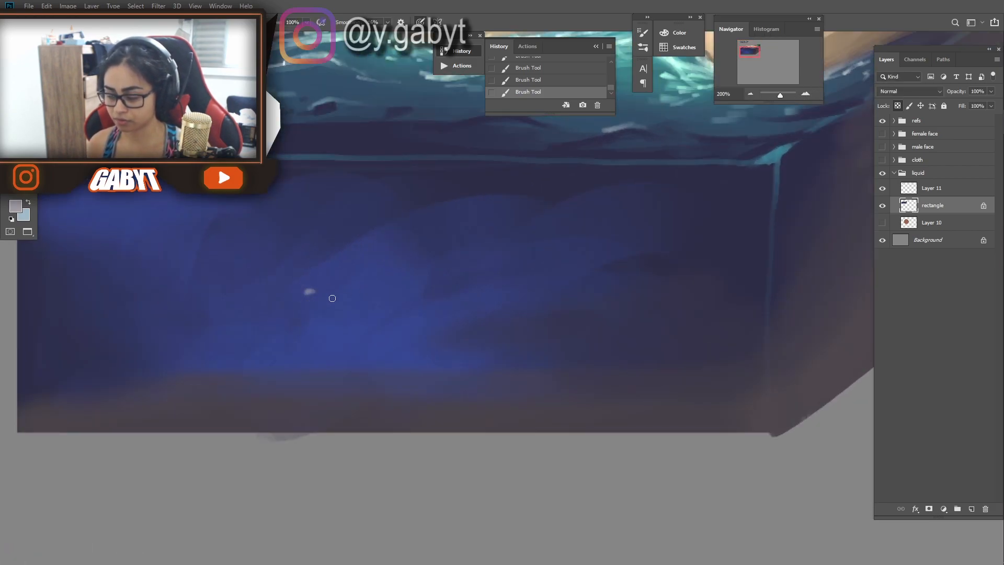
key("ctrl+z")
left_click_drag(308, 291, 324, 290)
left_click(354, 278)
left_click(355, 291)
left_click(312, 301)
left_click(344, 266)
left_click(377, 289)
left_click(349, 310)
left_click(570, 258)
left_click(572, 268)
left_click(741, 184)
Step: Soften the breaking waves and foam into smooth gradients with the Smudge tool, undoing the first strokes
left_click_drag(780, 95, 778, 98)
left_click(284, 233, "alt")
left_click(567, 240, "alt")
key("r")
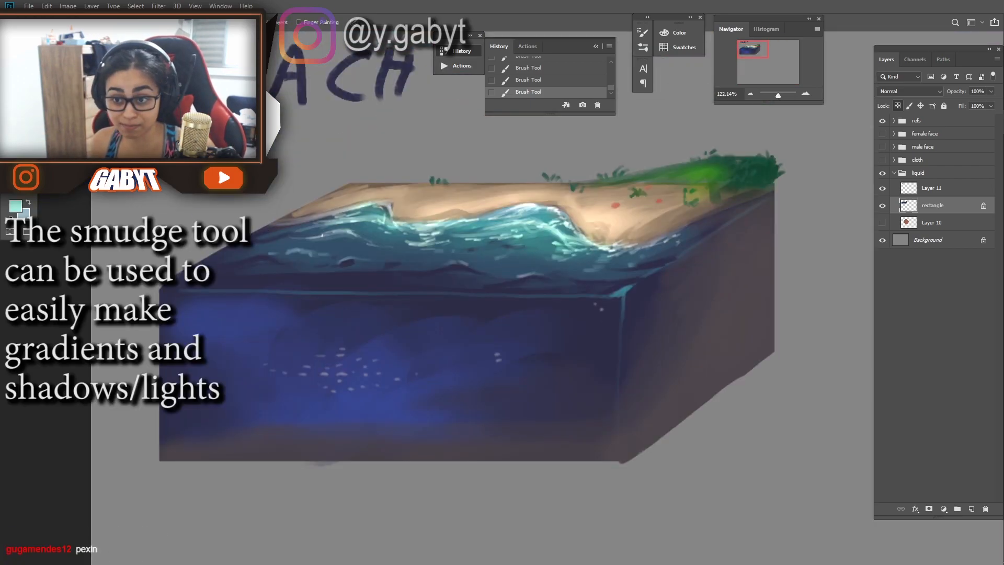
mouse_move(540, 252)
left_mouse_down()
mouse_move(546, 240)
mouse_move(544, 252)
mouse_move(527, 217)
left_mouse_up()
key("ctrl+z")
key("ctrl+z")
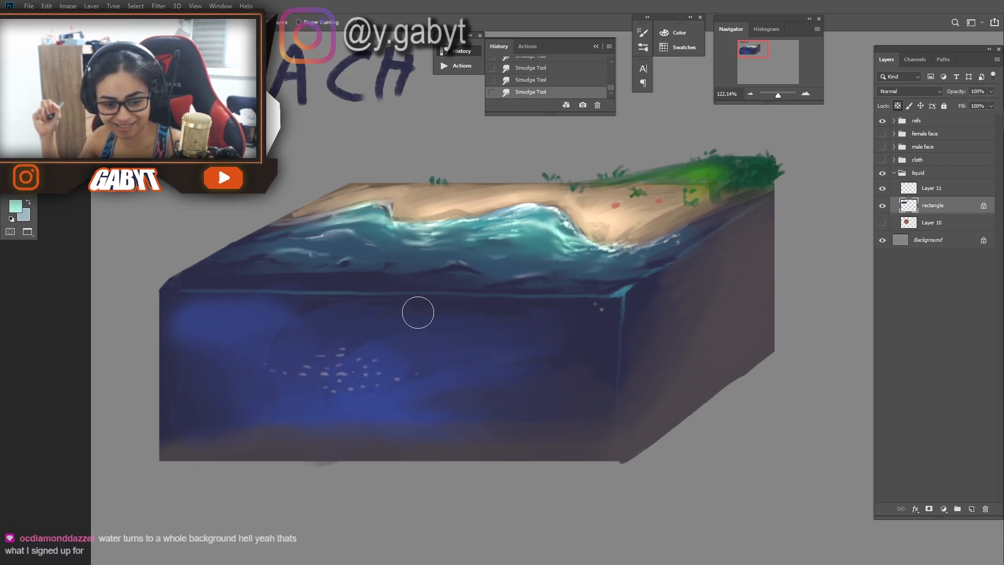
left_click_drag(546, 210, 591, 256)
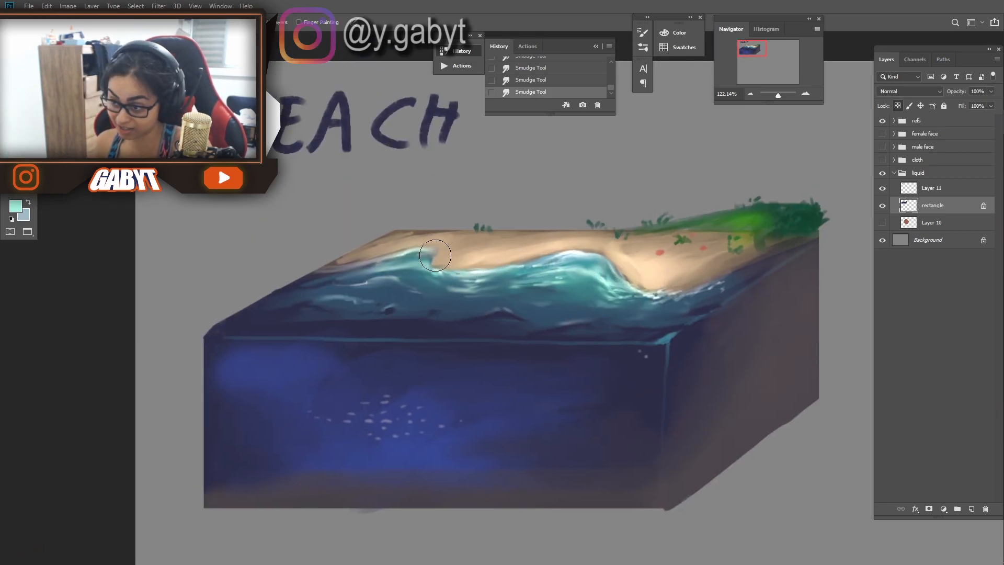
left_click_drag(779, 95, 778, 95)
left_click_drag(584, 263, 567, 260)
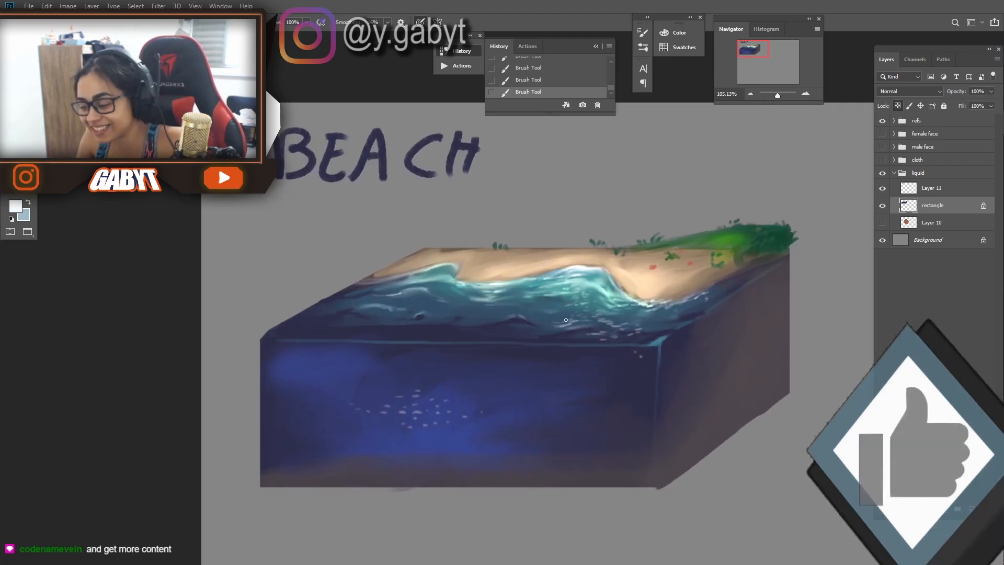
Step: Dab small white sparkles on the water below the larger wave and paint dark-green seaweed along the front face's sea floor
left_click_drag(576, 275, 587, 276)
mouse_move(576, 312)
left_mouse_down()
mouse_move(593, 310)
mouse_move(569, 299)
left_mouse_up()
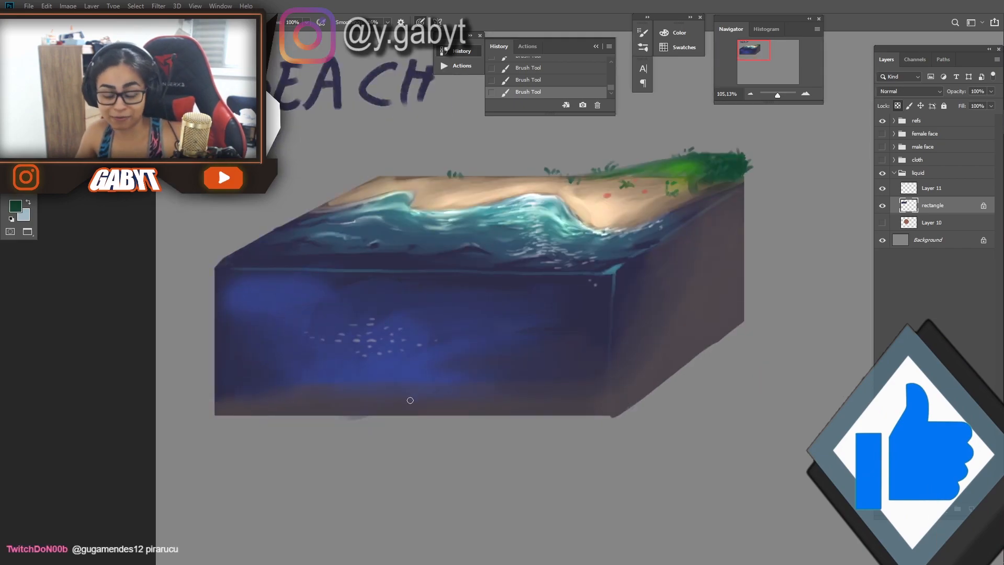
key("bracketright")
left_click_drag(489, 393, 491, 371)
left_click_drag(517, 394, 516, 369)
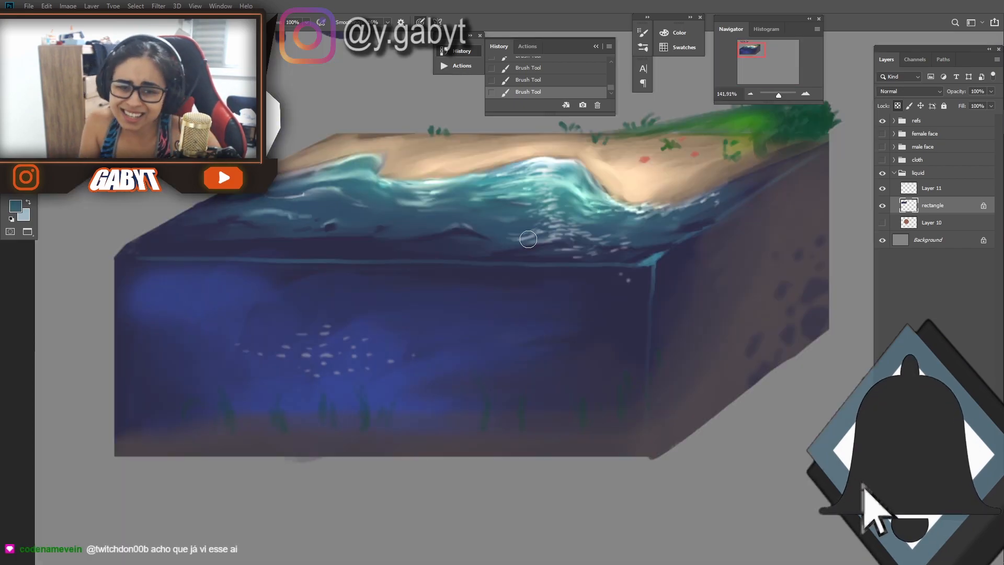
Step: Sample the sea's teal, shift it to a brighter blue and glaze it over the water surface with a large soft brush, undoing the first stroke
left_click(406, 209, "alt")
left_click(16, 205)
left_click(320, 139)
key("bracketright")
left_click_drag(464, 225, 419, 225)
key("ctrl+z")
left_click(159, 22)
left_click(134, 165)
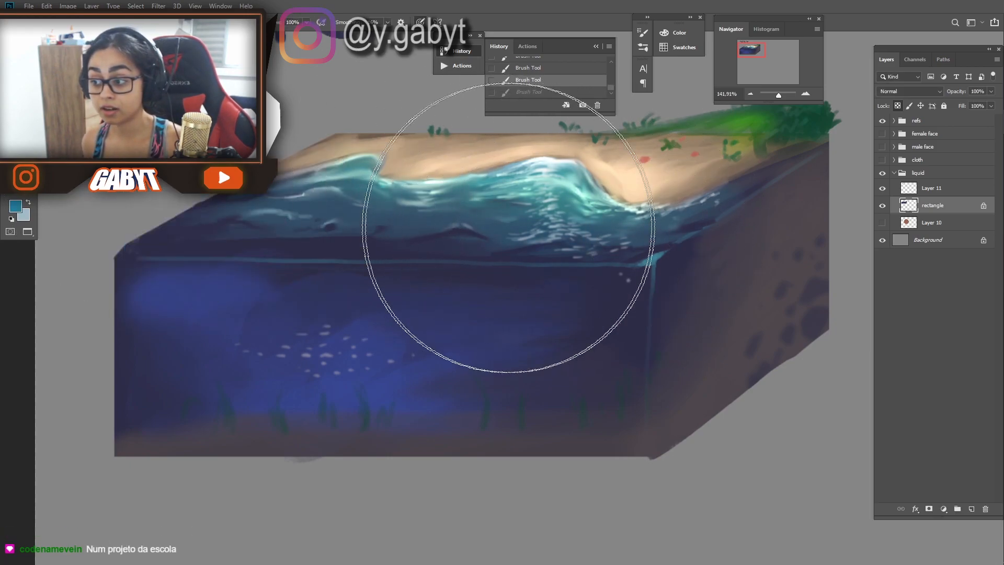
left_click_drag(508, 227, 418, 232)
left_click_drag(610, 233, 293, 240)
Step: Sketch a tilted potion flask below the Potions title, drawing its neck lines and round body on the potion layer
left_click_drag(778, 96, 775, 95)
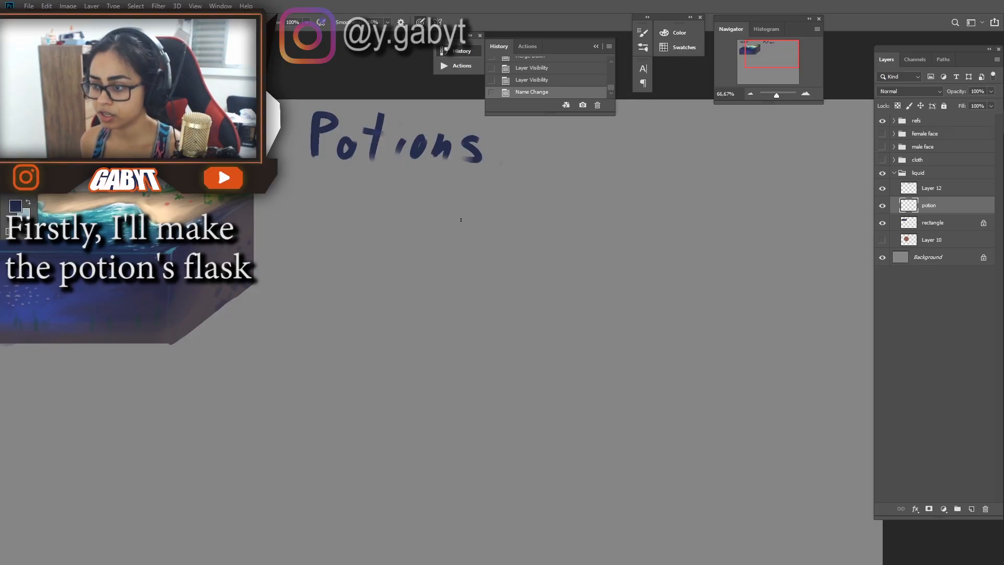
left_click_drag(460, 216, 439, 251)
left_click_drag(488, 232, 452, 325)
key("ctrl+z")
mouse_move(438, 251)
left_mouse_down()
mouse_move(396, 309)
mouse_move(390, 290)
mouse_move(413, 325)
left_mouse_up()
left_click_drag(421, 329, 474, 321)
Step: Sketch a tilted elliptical base at the flask's lower left, erasing stray lines and undoing failed strokes
key("e")
key("b")
left_click_drag(394, 303, 427, 331)
key("ctrl+z")
mouse_move(400, 300)
left_mouse_down()
mouse_move(453, 328)
mouse_move(414, 314)
mouse_move(431, 330)
left_mouse_up()
key("e")
key("b")
left_click_drag(406, 315, 424, 324)
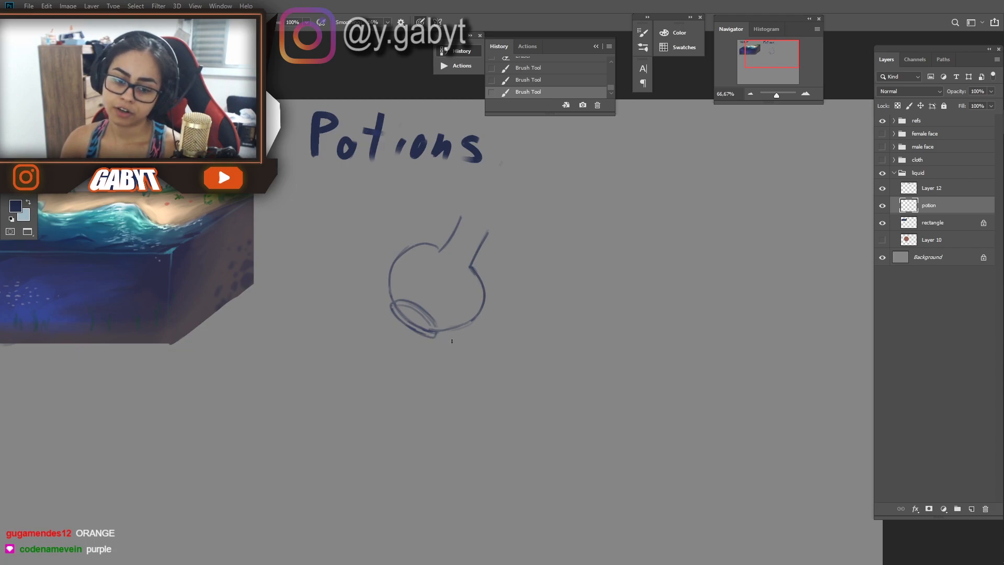
left_click_drag(412, 304, 390, 298)
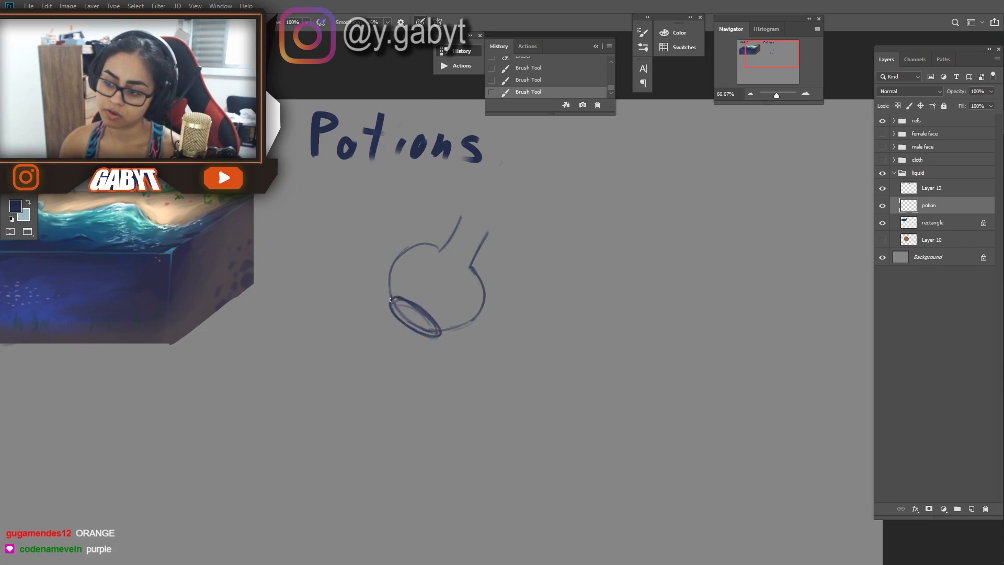
key("ctrl+z")
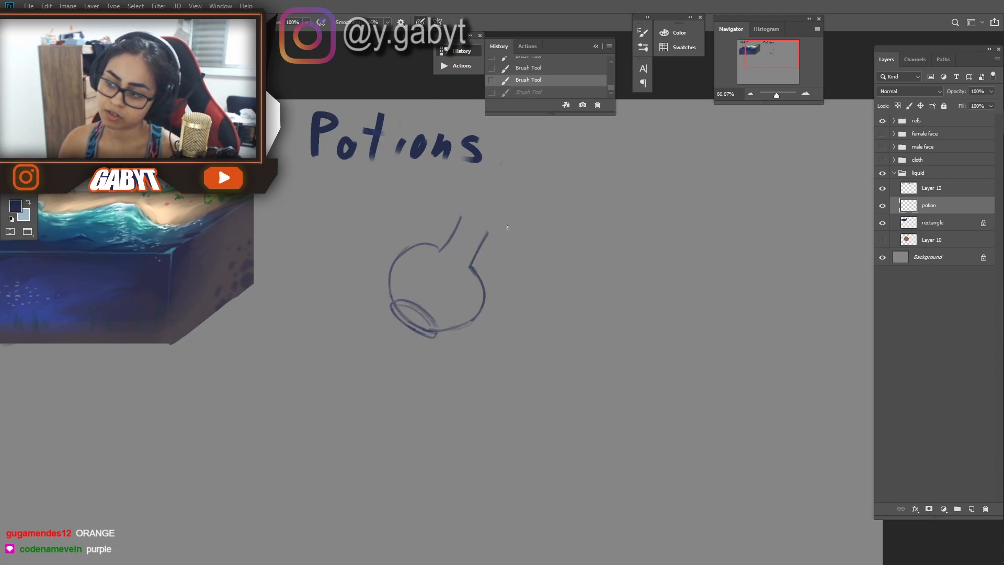
Step: Build the flask's mouth collar by transforming the selected rim sketch, duplicating and repositioning it, merging the copy down and erasing excess lines
mouse_move(499, 228)
left_mouse_down()
mouse_move(511, 226)
mouse_move(486, 230)
mouse_move(519, 232)
mouse_move(484, 218)
mouse_move(497, 233)
left_mouse_up()
key("l")
key("ctrl+t")
key("Return")
key("ctrl+j")
key("ctrl+t")
key("Return")
key("e")
key("ctrl+e")
key("b")
key("e")
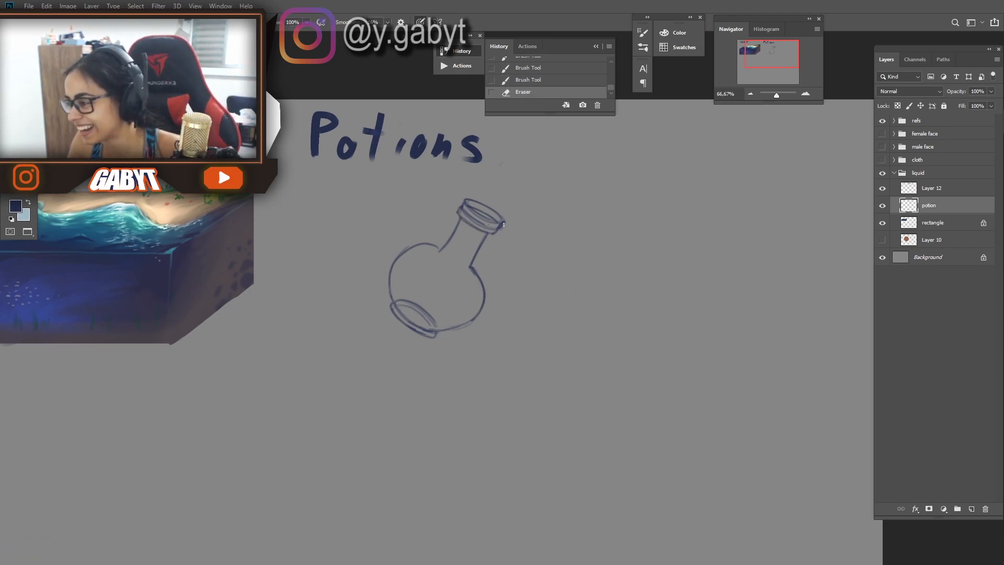
Step: Reinforce the flask's outline along the neck, base and right side of the body
left_click_drag(462, 221, 441, 247)
left_click_drag(414, 320, 438, 329)
left_click_drag(482, 283, 442, 330)
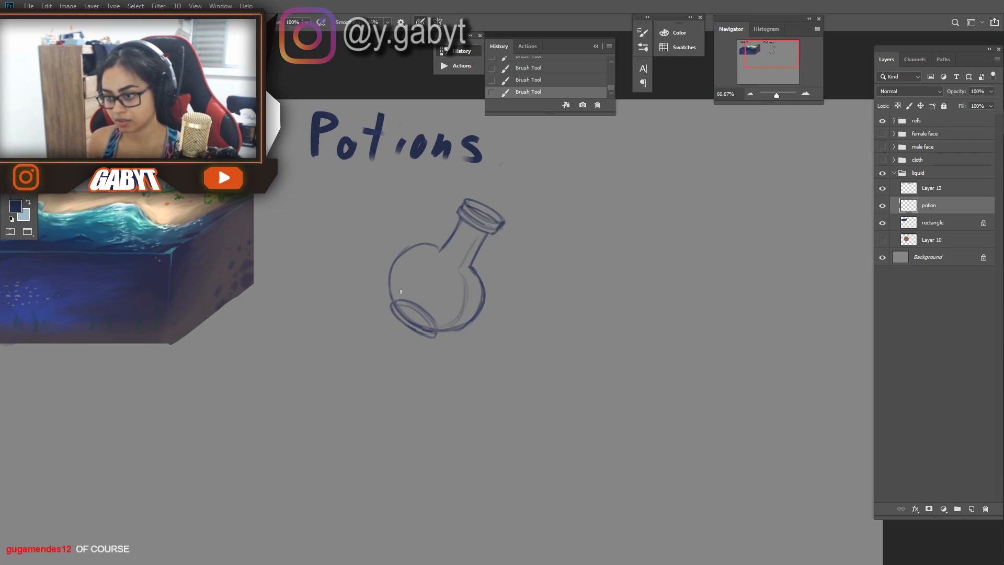
Step: Sketch the liquid's curved surface inside the flask and its flow up into the neck, erasing stray lines
left_click_drag(393, 280, 467, 287)
left_click_drag(467, 226, 430, 286)
key("e")
mouse_move(430, 285)
left_mouse_down()
mouse_move(445, 280)
mouse_move(455, 244)
left_mouse_up()
key("b")
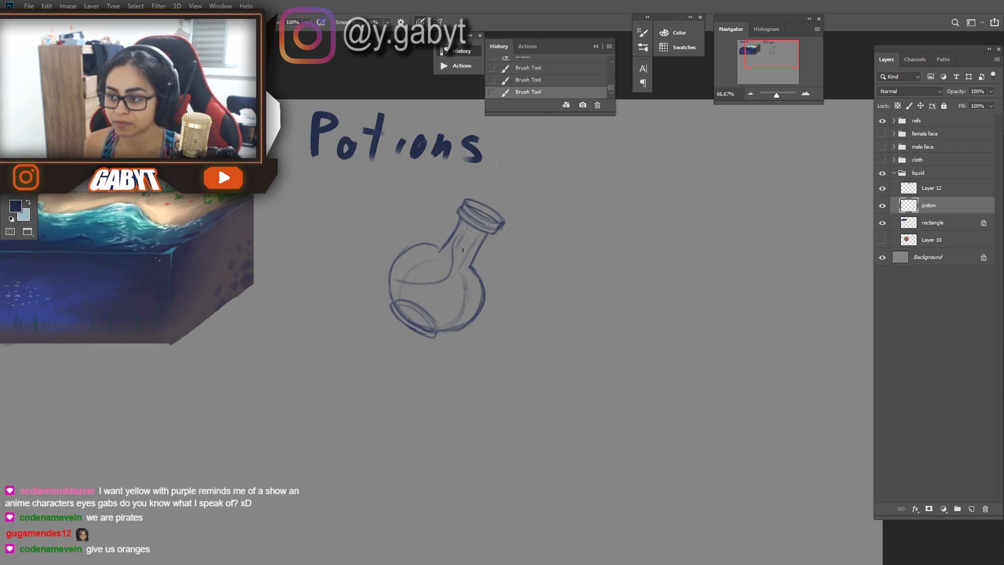
Step: Sketch liquid splashing out of the flask's mouth with droplets, and erase overlapping lines along the neck
left_click_drag(482, 217, 514, 152)
mouse_move(521, 152)
left_mouse_down()
mouse_move(522, 209)
mouse_move(485, 217)
left_mouse_up()
key("e")
mouse_move(498, 211)
left_mouse_down()
mouse_move(508, 208)
mouse_move(465, 262)
left_mouse_up()
key("b")
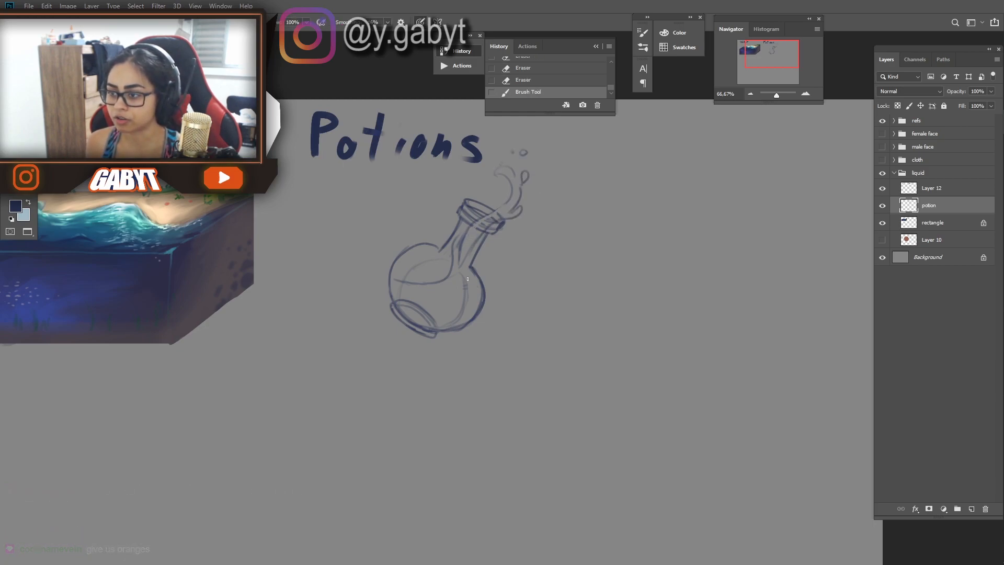
Step: Refine the flask's glass thickness and liquid outline, erasing surplus lines in the neck and base
key("e")
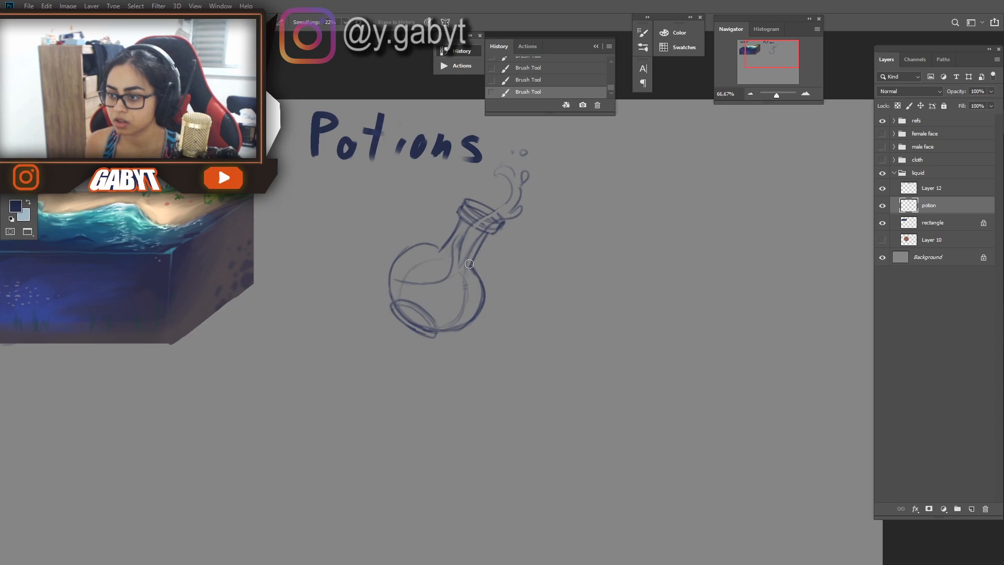
key("b")
mouse_move(469, 272)
left_mouse_down()
mouse_move(477, 300)
mouse_move(462, 316)
left_mouse_up()
key("e")
mouse_move(466, 231)
left_mouse_down()
mouse_move(460, 268)
mouse_move(453, 257)
left_mouse_up()
key("b")
key("e")
left_click_drag(408, 298, 433, 318)
key("b")
left_click_drag(398, 280, 445, 273)
left_click_drag(496, 227, 468, 274)
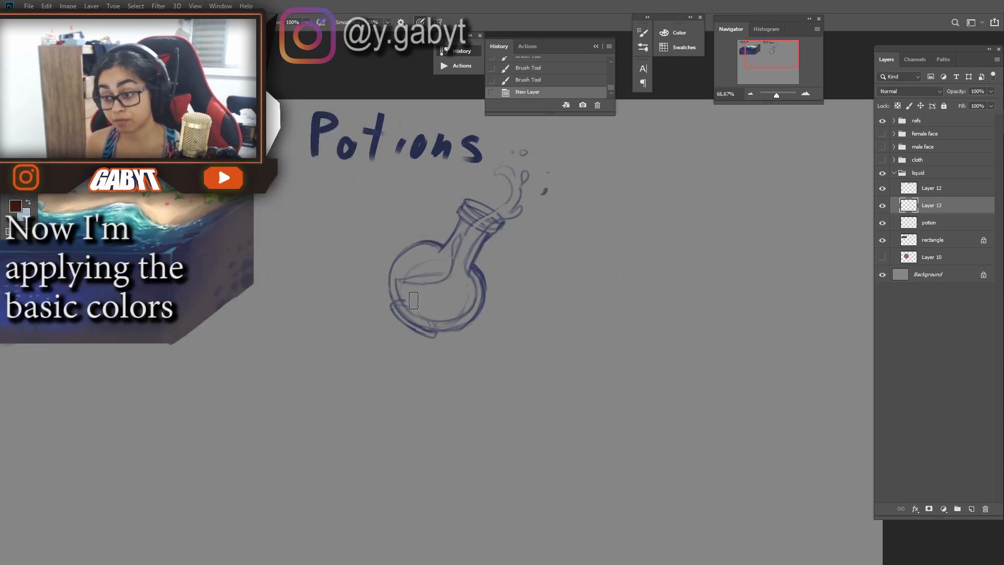
left_click_drag(398, 283, 439, 313)
key("ctrl+z")
key("ctrl+z")
key("ctrl+z")
key("ctrl+z")
key("ctrl+z")
Step: Fill the flask's liquid with dark reddish brown on a new layer, and move that layer below the potion sketch
left_click(972, 509)
left_click_drag(400, 285, 428, 317)
mouse_move(401, 285)
left_mouse_down()
mouse_move(454, 277)
mouse_move(430, 318)
left_mouse_up()
left_click_drag(471, 290, 437, 320)
left_click_drag(932, 205, 932, 229)
Step: Paint the dark-brown liquid stream through the neck, the curling splash above the mouth and its loose droplets
mouse_move(459, 273)
left_mouse_down()
mouse_move(492, 217)
mouse_move(520, 210)
mouse_move(518, 186)
left_mouse_up()
mouse_move(497, 172)
left_mouse_down()
mouse_move(513, 171)
mouse_move(508, 185)
left_mouse_up()
left_click_drag(525, 172, 526, 153)
key("e")
key("b")
mouse_move(545, 192)
left_mouse_down()
mouse_move(544, 168)
mouse_move(547, 191)
left_mouse_up()
mouse_move(551, 193)
left_mouse_down()
mouse_move(526, 210)
mouse_move(545, 182)
left_mouse_up()
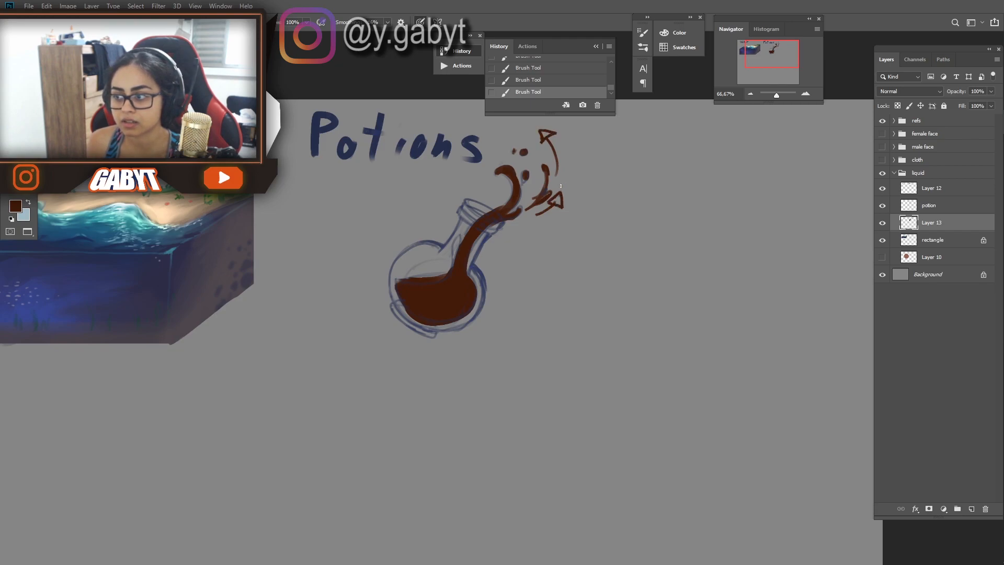
Step: Undo the arrow strokes drawn around the splash and touch up the flask's base edge
key("ctrl+z")
key("ctrl+z")
key("ctrl+z")
key("ctrl+z")
key("ctrl+z")
key("e")
key("b")
mouse_move(398, 296)
left_mouse_down()
mouse_move(444, 327)
mouse_move(459, 319)
mouse_move(432, 341)
left_mouse_up()
Step: Change the brush colour to a saturated brownish orange and lock the layer's transparent pixels
left_click(16, 206)
left_click(219, 275)
left_click(182, 193)
left_click(312, 146)
left_click(897, 106)
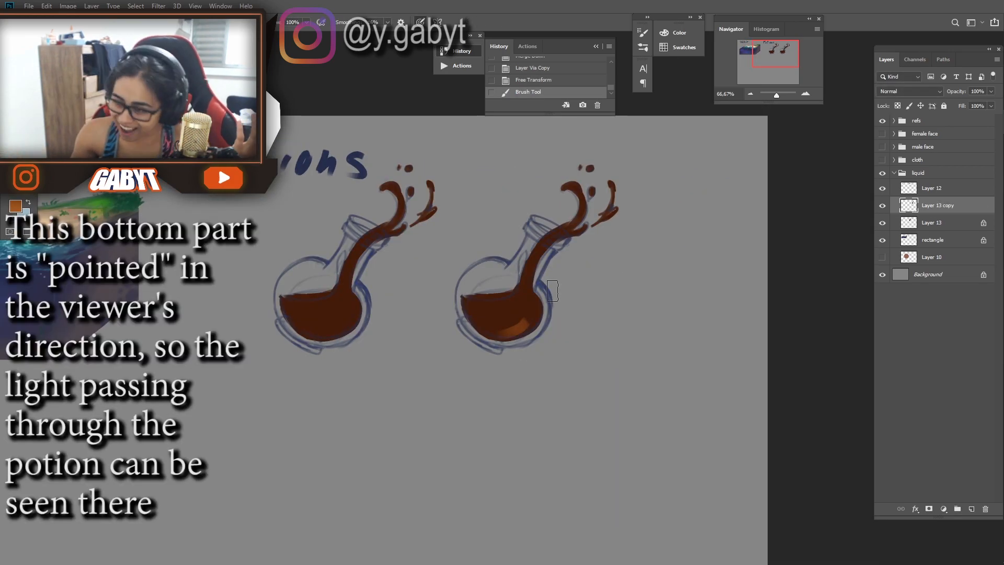
Step: Brush an orange glow into the right flask's liquid with sampled tones, undo the last stroke, and pick a very dark brown
mouse_move(539, 315)
left_mouse_down()
mouse_move(484, 327)
mouse_move(521, 307)
mouse_move(482, 313)
mouse_move(525, 323)
mouse_move(477, 318)
mouse_move(496, 316)
mouse_move(494, 326)
mouse_move(507, 329)
mouse_move(483, 303)
mouse_move(521, 307)
mouse_move(475, 317)
mouse_move(536, 318)
mouse_move(501, 297)
mouse_move(463, 303)
mouse_move(523, 295)
mouse_move(476, 296)
mouse_move(513, 291)
left_mouse_up()
left_click(519, 336, "alt")
left_click(525, 314, "alt")
key("ctrl+z")
left_click(15, 206)
left_click(196, 265)
left_click(311, 146)
Step: Paint an orange highlight along the liquid stream in the right flask's neck and sample the liquid's orange
left_click(524, 287, "alt")
mouse_move(525, 254)
left_mouse_down()
mouse_move(520, 284)
mouse_move(525, 277)
left_mouse_up()
left_click(520, 323, "alt")
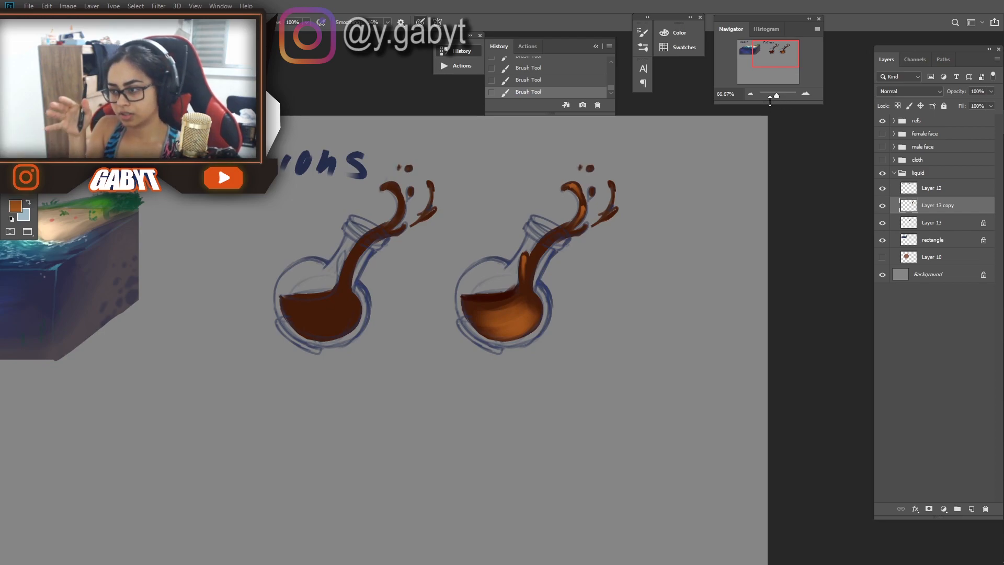
Step: Brush orange highlights onto the small droplet and the outer right arc of the right flask's splash
left_click(805, 95)
left_click(805, 95)
left_click(805, 95)
left_click_drag(660, 229, 487, 359)
left_click_drag(654, 123, 509, 413)
left_click_drag(586, 235, 587, 218)
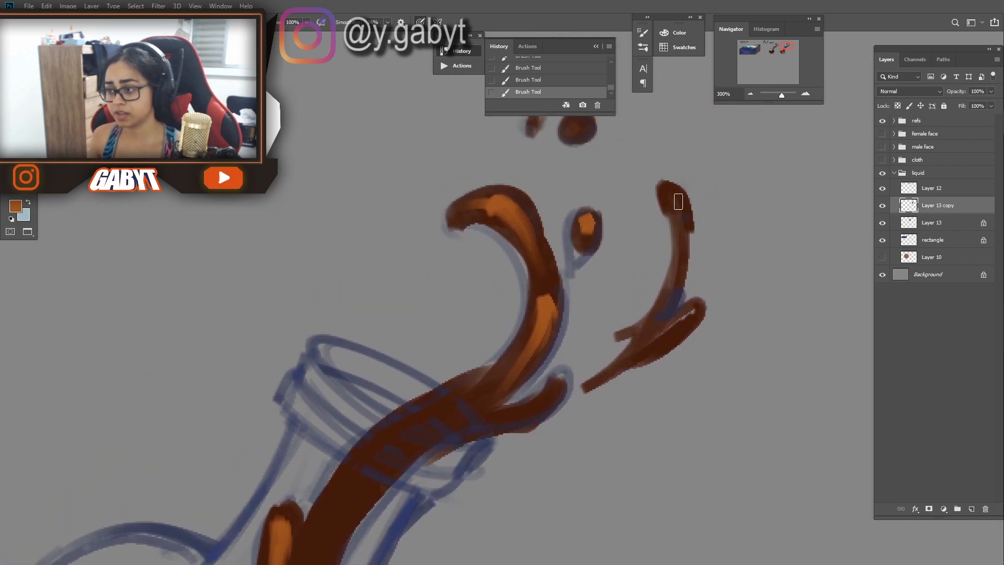
left_click_drag(671, 190, 686, 230)
left_click_drag(693, 314, 635, 364)
mouse_move(676, 285)
left_mouse_down()
mouse_move(648, 333)
mouse_move(686, 305)
mouse_move(677, 307)
left_mouse_up()
Step: Touch up the small droplet with sampled dark brown and dab a sampled orange highlight on the round droplet above the splash
left_click(670, 356, "alt")
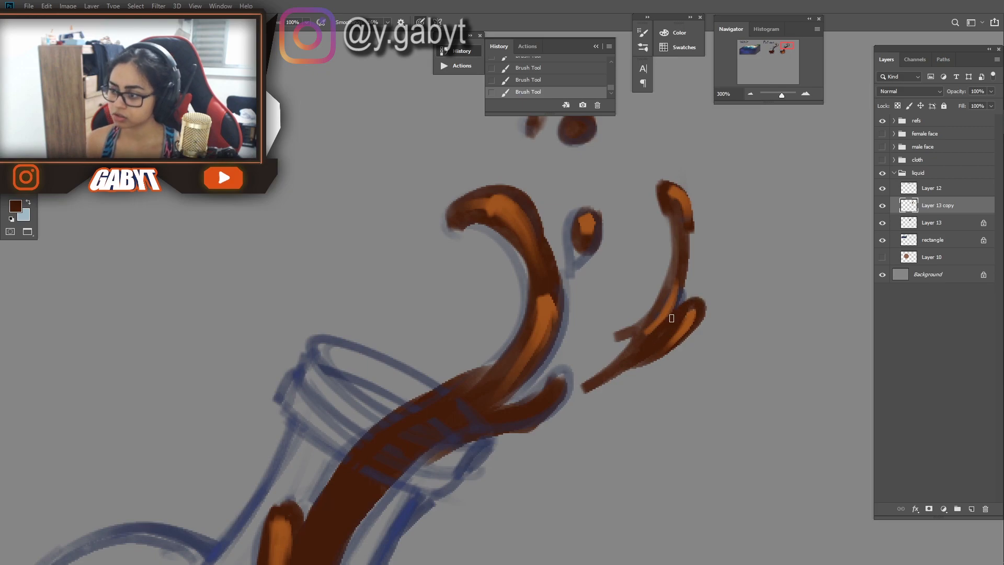
left_click_drag(591, 293, 714, 292)
left_click_drag(714, 235, 699, 272)
left_click(630, 203, "alt")
left_click_drag(701, 129, 707, 122)
left_click_drag(782, 96, 778, 99)
left_click_drag(576, 366, 543, 233)
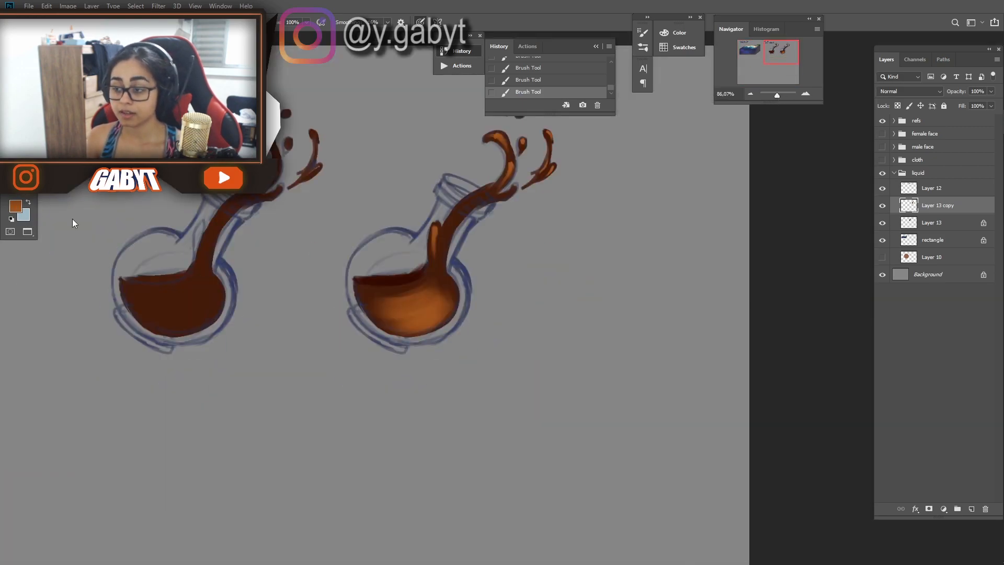
Step: Change the brush colour to a pale off-white and outline the liquid's surface in the right flask
left_click(16, 205)
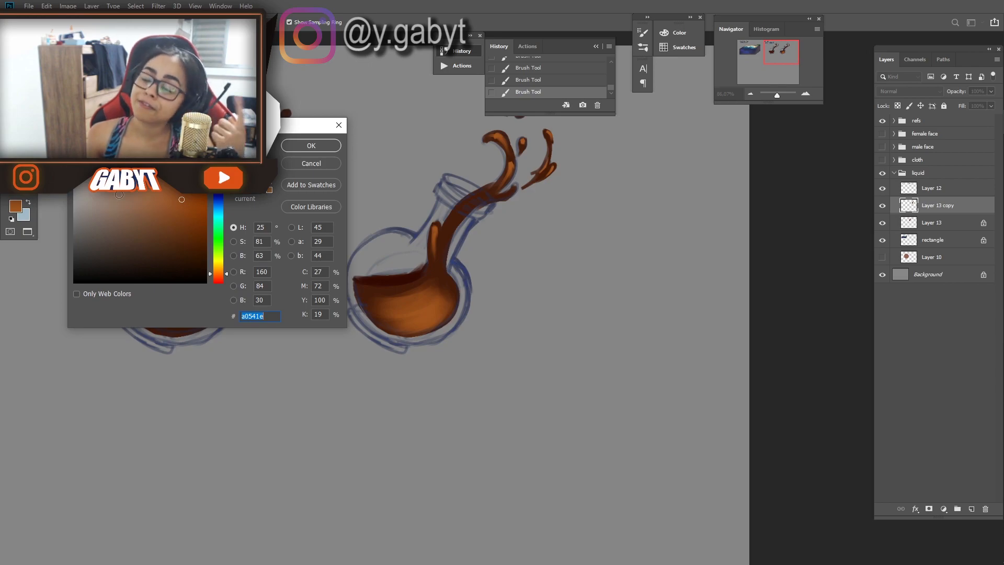
left_click(86, 169)
left_click(311, 146)
scroll(413, 260, "up", 3)
scroll(451, 293, "down", 1)
mouse_move(450, 272)
left_mouse_down()
mouse_move(451, 323)
mouse_move(529, 255)
left_mouse_up()
mouse_move(403, 313)
left_mouse_down()
mouse_move(524, 299)
mouse_move(537, 282)
left_mouse_up()
mouse_move(513, 306)
left_mouse_down()
mouse_move(460, 318)
mouse_move(463, 309)
left_mouse_up()
left_click_drag(525, 285, 378, 305)
mouse_move(542, 281)
left_mouse_down()
mouse_move(484, 307)
mouse_move(419, 302)
left_mouse_up()
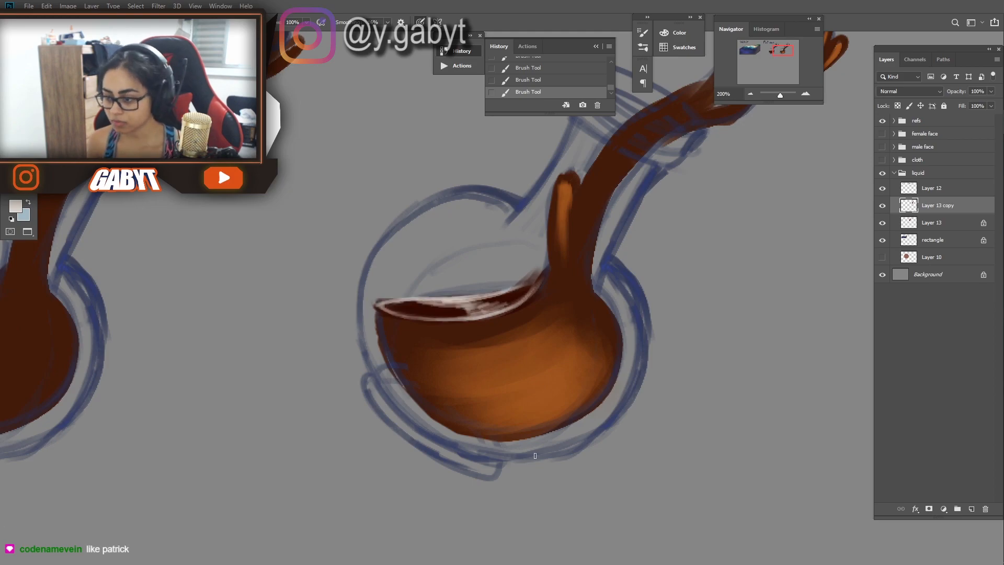
Step: Paint pale glass reflections along the right flask's base edge, neck side and upper bulb
left_click_drag(505, 460, 619, 407)
left_click_drag(631, 233, 664, 170)
mouse_move(492, 219)
left_mouse_down()
mouse_move(426, 241)
mouse_move(411, 263)
left_mouse_up()
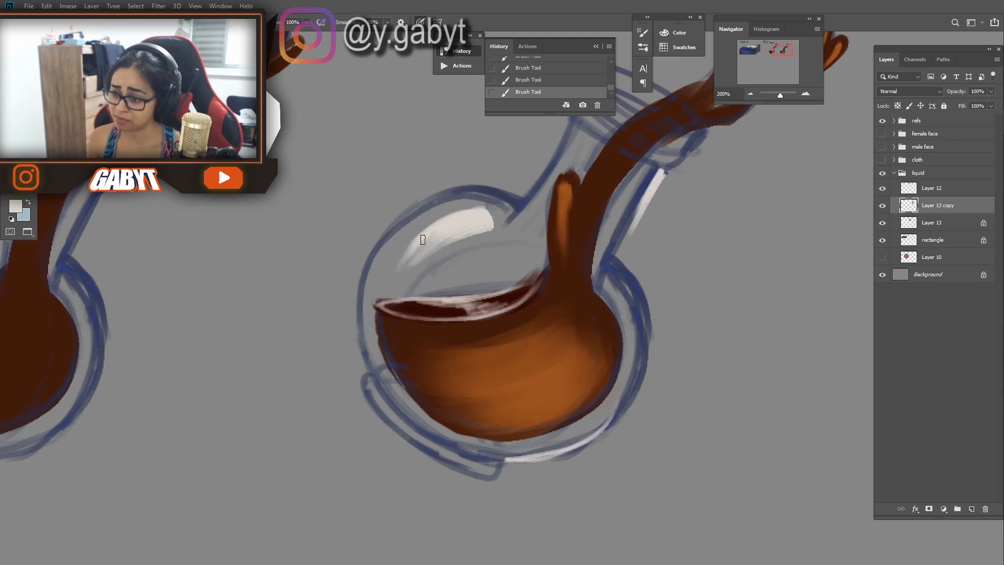
left_click_drag(460, 222, 382, 305)
left_click_drag(508, 199, 364, 313)
Step: Extend the pale glass reflections down both sides of the right flask's neck
left_click_drag(780, 95, 778, 96)
left_click_drag(500, 255, 483, 281)
left_click_drag(491, 271, 519, 240)
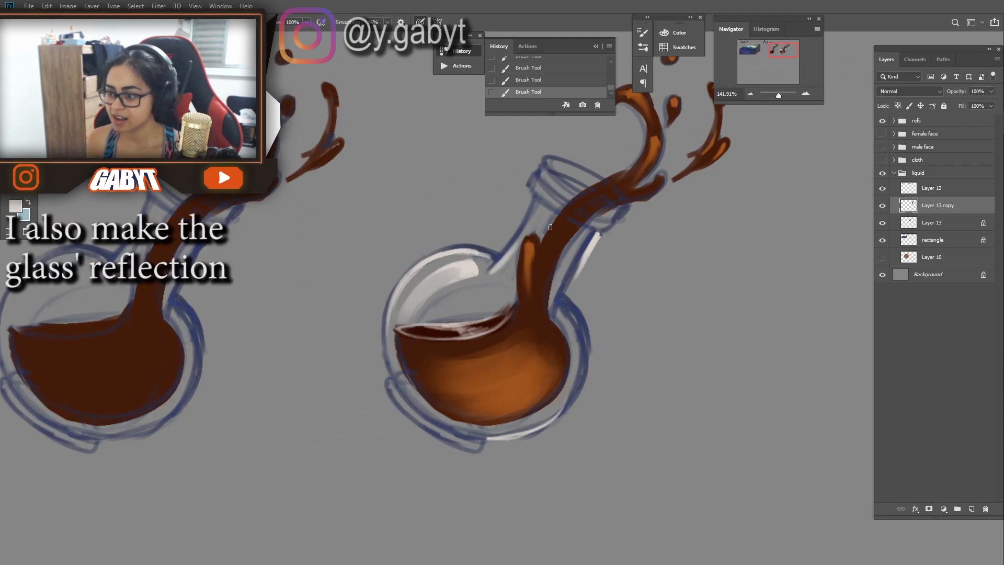
left_click_drag(588, 235, 565, 279)
left_click_drag(539, 203, 529, 229)
mouse_move(542, 207)
left_mouse_down()
mouse_move(531, 229)
mouse_move(539, 220)
left_mouse_up()
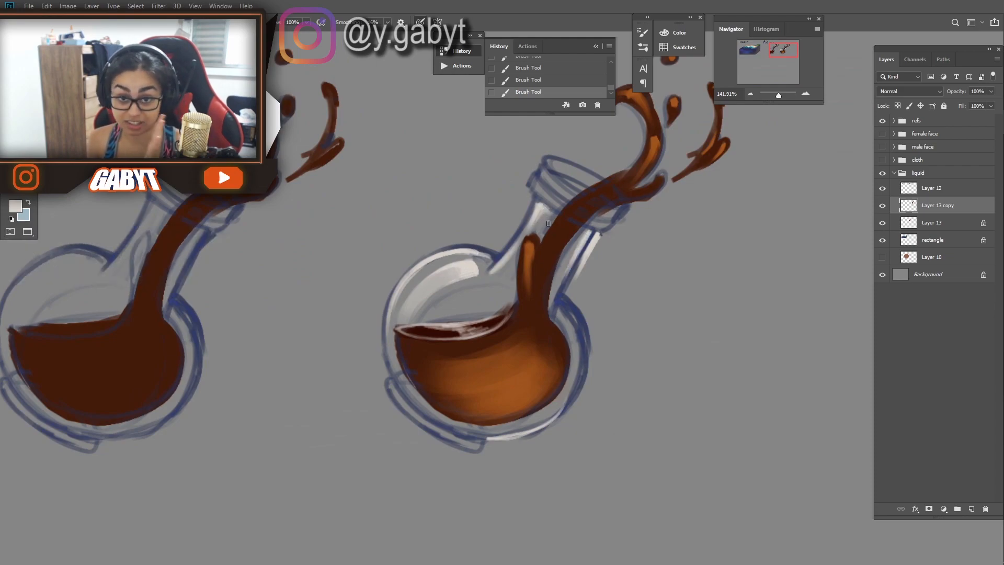
Step: Add small off-white specular highlights to the liquid stream and the splash of the right flask
left_click_drag(586, 193, 535, 230)
left_click_drag(496, 363, 506, 385)
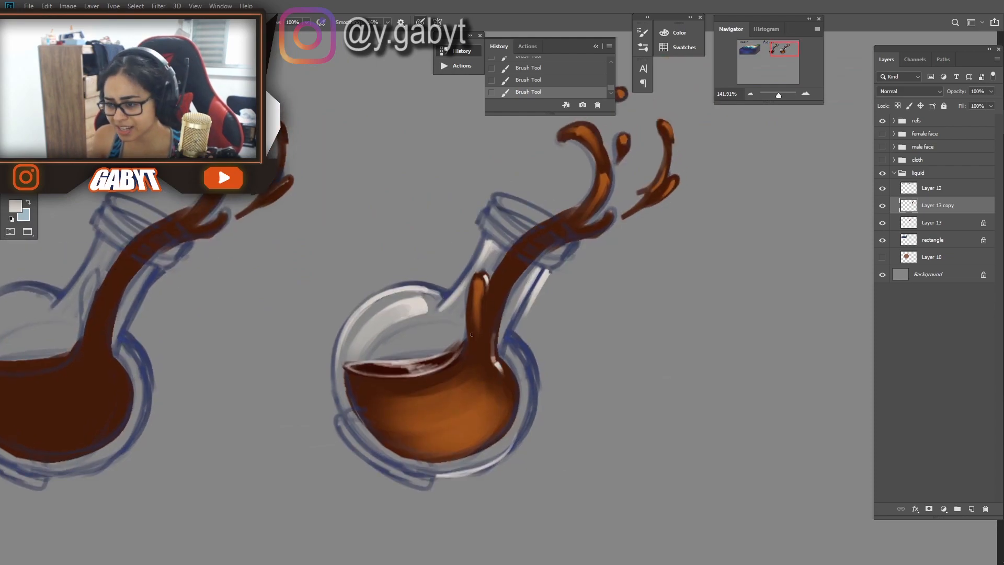
left_click_drag(674, 179, 676, 183)
left_click_drag(663, 124, 666, 129)
left_click_drag(569, 134, 575, 194)
left_click(590, 159)
Step: Paint an off-white rim light along the silhouette of the splash arcs and droplets
left_click_drag(778, 95, 776, 98)
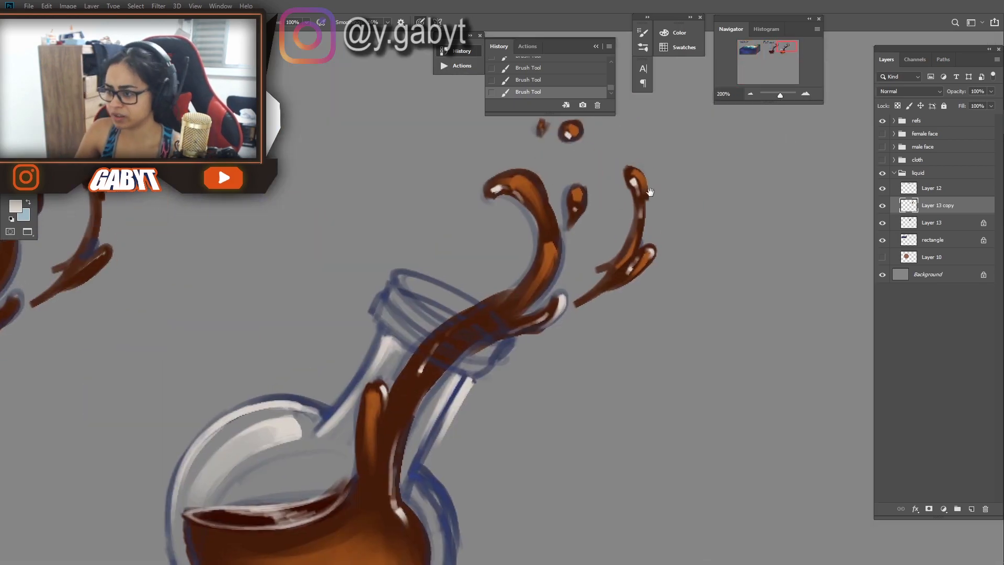
left_click_drag(650, 192, 586, 205)
left_click_drag(567, 176, 589, 194)
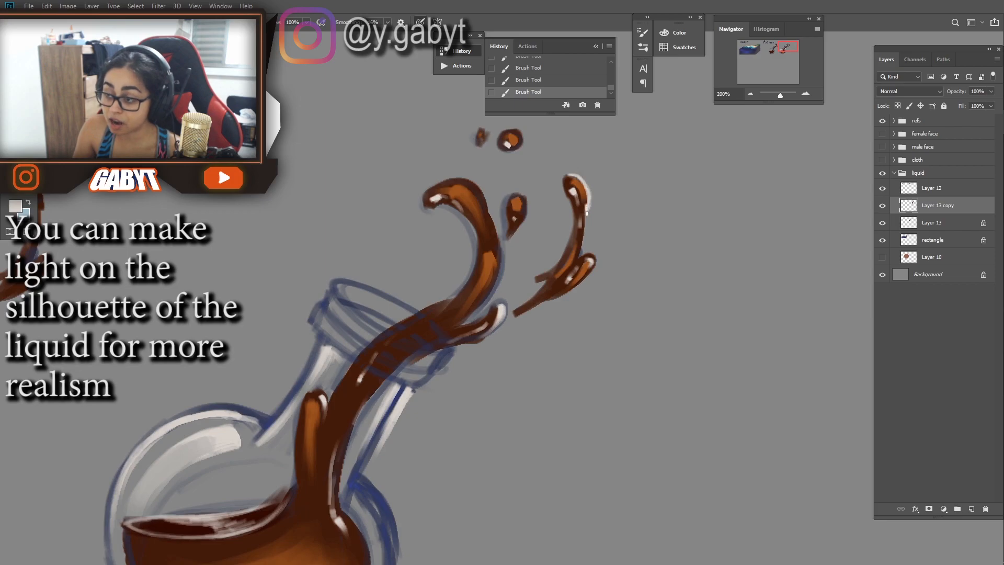
left_click_drag(587, 226, 583, 247)
mouse_move(443, 182)
left_mouse_down()
mouse_move(488, 197)
mouse_move(505, 268)
mouse_move(477, 307)
left_mouse_up()
mouse_move(520, 194)
left_mouse_down()
mouse_move(526, 220)
mouse_move(486, 157)
mouse_move(444, 282)
left_mouse_up()
Step: Sketch a sun with rays beside the splash to show the light direction, and undo it
mouse_move(648, 193)
left_mouse_down()
mouse_move(672, 207)
mouse_move(617, 157)
mouse_move(675, 220)
mouse_move(603, 267)
left_mouse_up()
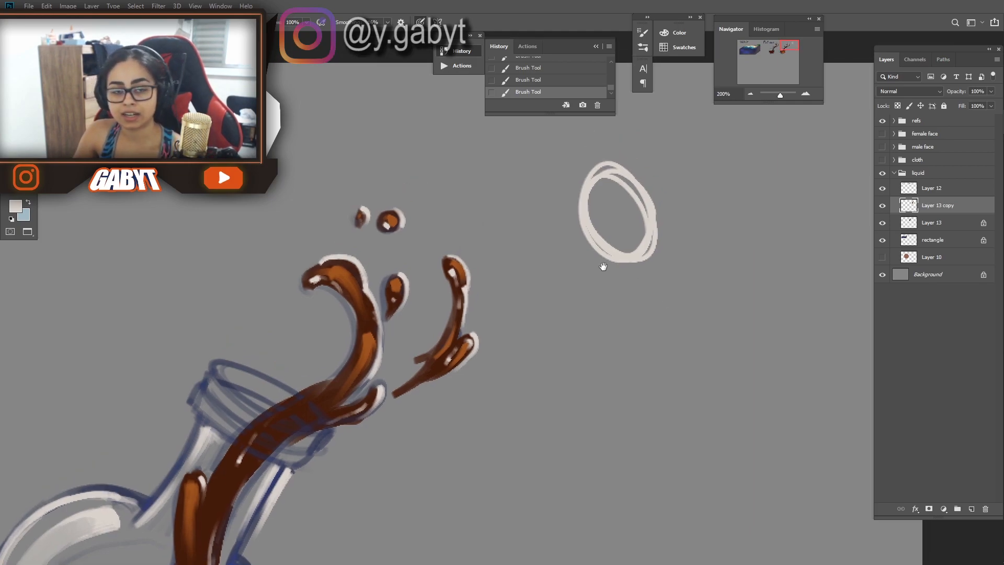
left_click_drag(636, 138, 655, 98)
left_click_drag(668, 271, 744, 307)
left_click_drag(605, 302, 597, 373)
left_click_drag(575, 176, 505, 122)
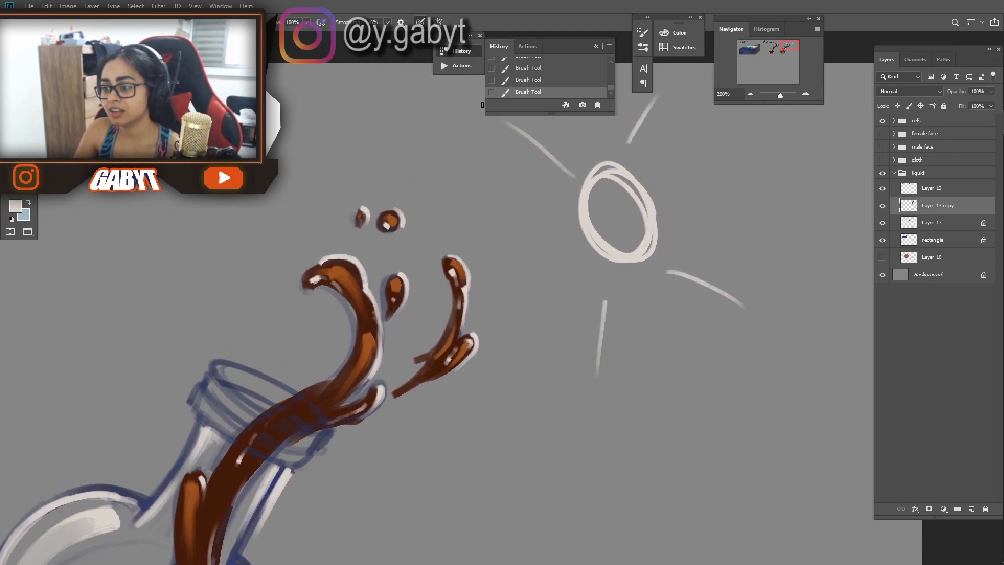
key("ctrl+z")
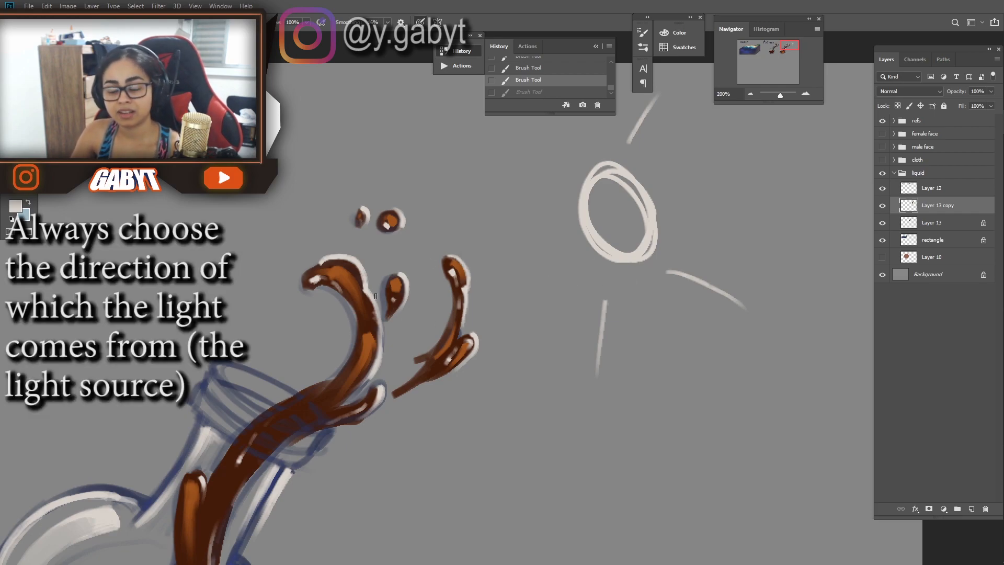
key("ctrl+z")
key("ctrl+z")
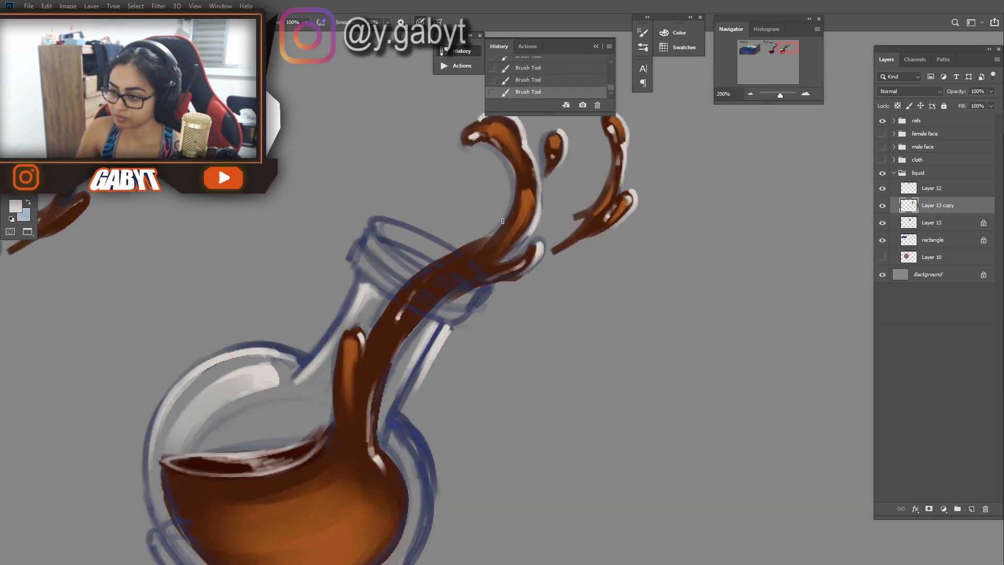
Step: Brush off-white reflections around the rim and collar of the right flask's neck
left_click_drag(439, 257, 502, 220)
mouse_move(460, 272)
left_mouse_down()
mouse_move(485, 238)
mouse_move(507, 267)
left_mouse_up()
left_click_drag(490, 246, 507, 246)
left_click_drag(441, 221, 505, 245)
left_click_drag(408, 192, 474, 236)
left_click_drag(466, 243, 510, 252)
left_click_drag(411, 205, 467, 244)
left_click_drag(423, 188, 478, 211)
left_click_drag(402, 187, 408, 182)
left_click_drag(467, 166, 509, 152)
Step: Dab tiny off-white droplets above the splash and paint a reflection on the bulb's right shoulder
left_click_drag(780, 96, 780, 96)
left_click_drag(584, 199, 493, 357)
left_click_drag(566, 158, 571, 174)
left_click_drag(450, 411, 505, 187)
mouse_move(449, 199)
left_mouse_down()
mouse_move(498, 224)
mouse_move(469, 209)
left_mouse_up()
left_click_drag(780, 96, 779, 96)
left_click_drag(495, 250, 520, 280)
left_click_drag(512, 263, 525, 306)
left_click_drag(528, 204, 406, 314)
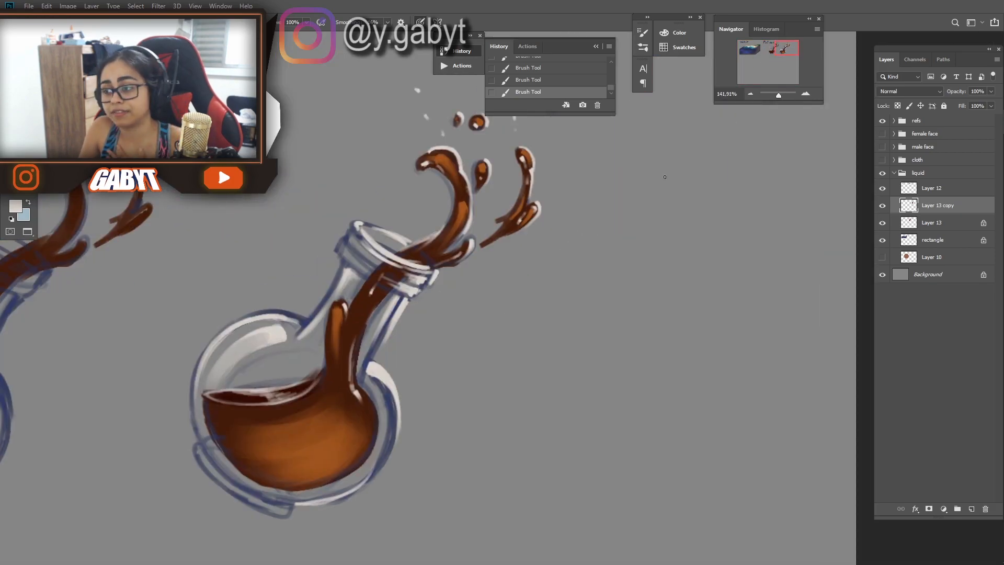
Step: Undo the stray stroke beside the splash and brush more pale reflections on the flask's neck and bulb
left_click_drag(632, 182, 649, 230)
key("ctrl+z")
left_click_drag(361, 370, 422, 274)
left_click_drag(454, 235, 436, 269)
left_click_drag(451, 238, 428, 280)
left_click_drag(464, 318, 450, 367)
left_click_drag(779, 96, 778, 96)
Step: Sample the flask's blue outline and change the brush colour to a dark muted red, #4e262c
left_click(544, 297, "alt")
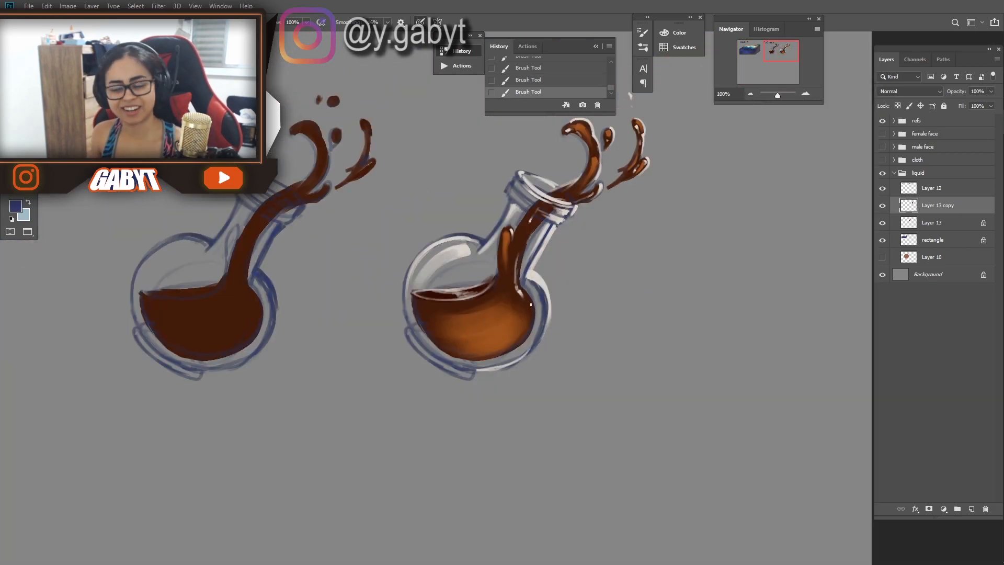
left_click_drag(474, 244, 441, 240)
left_click_drag(492, 334, 471, 363)
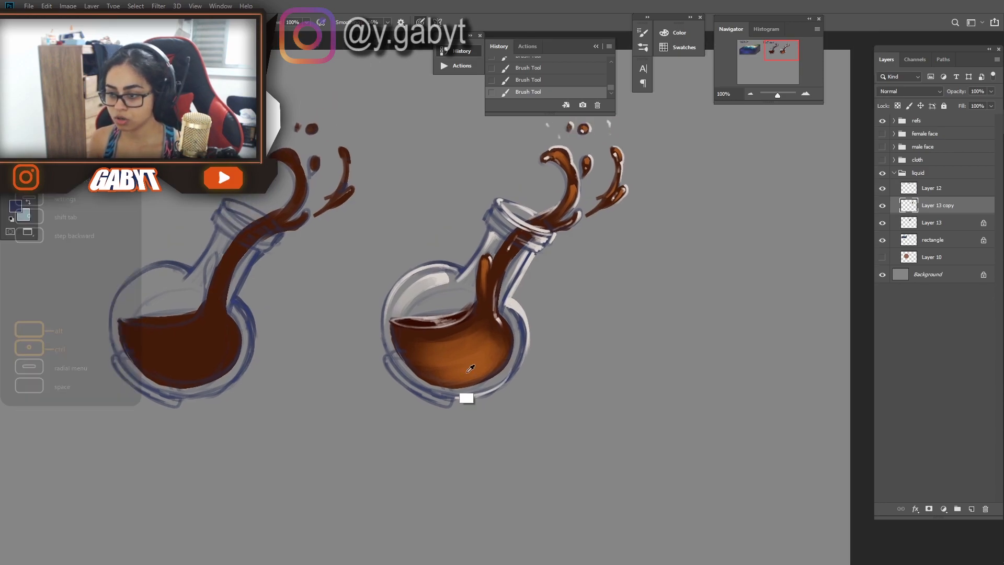
left_click(16, 207)
left_click_drag(212, 224, 215, 152)
left_click(142, 243)
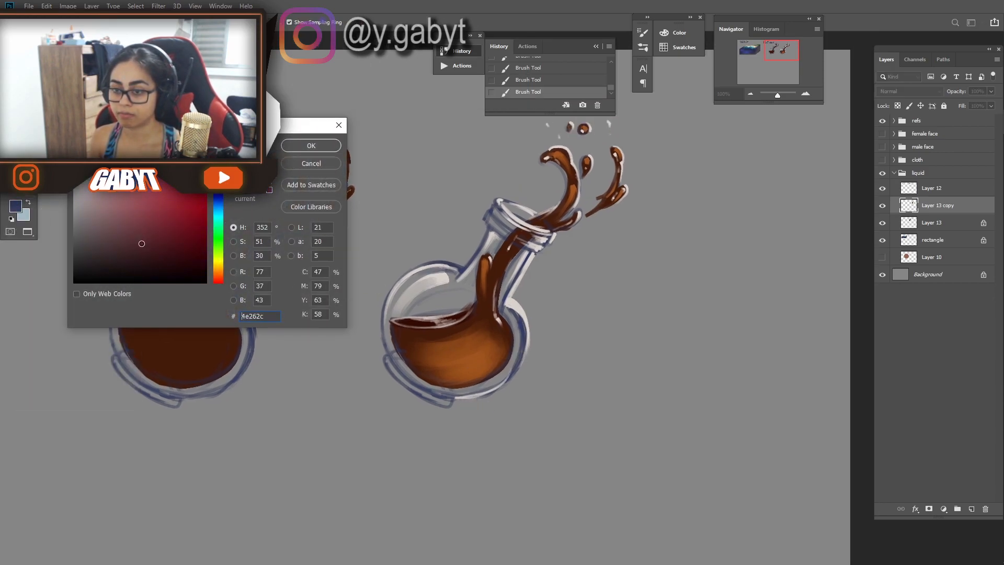
left_click(312, 146)
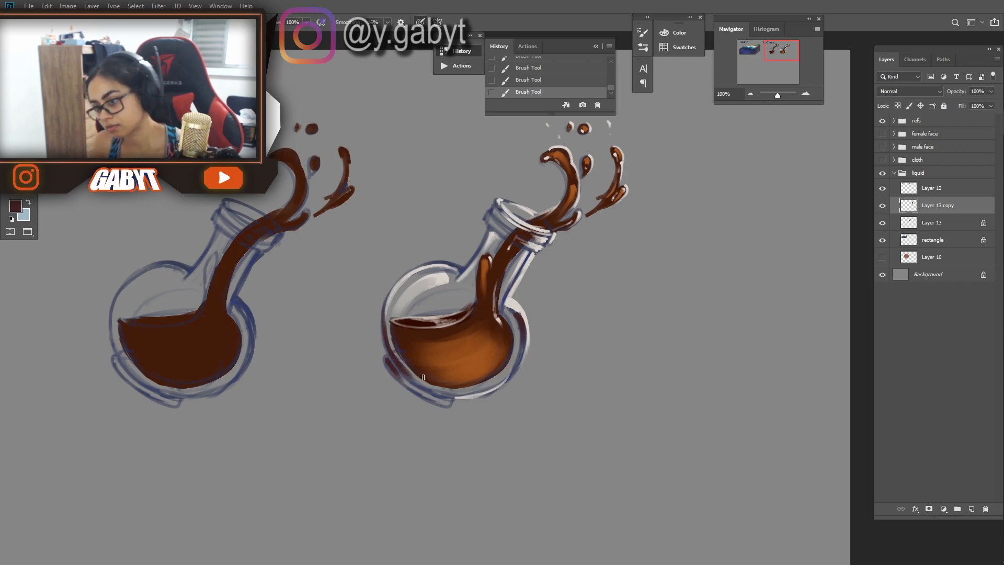
Step: Paint dark red-brown reflections into the right flask's lower glass edge and base with sampled tones
left_click_drag(453, 394, 507, 376)
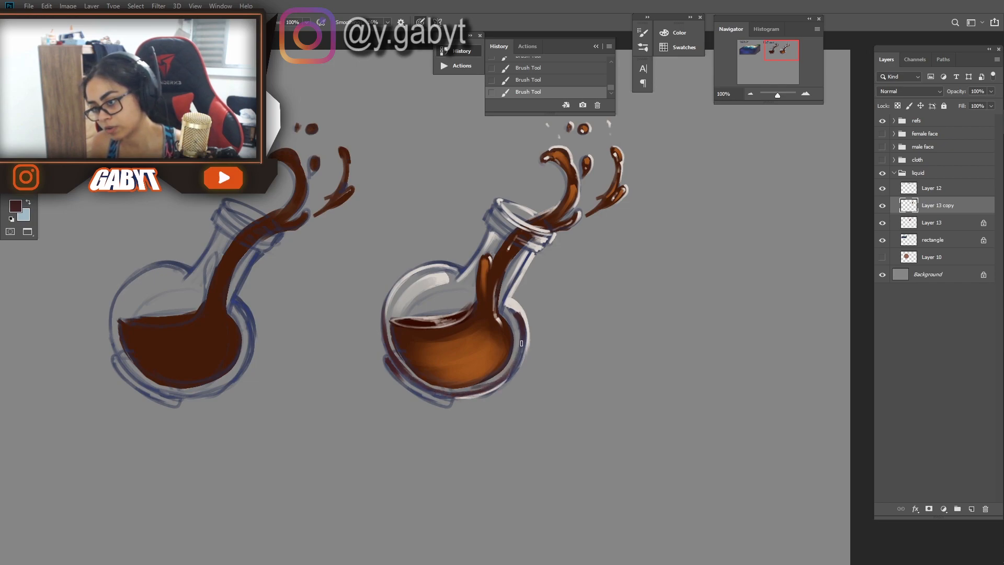
left_click(507, 395, "alt")
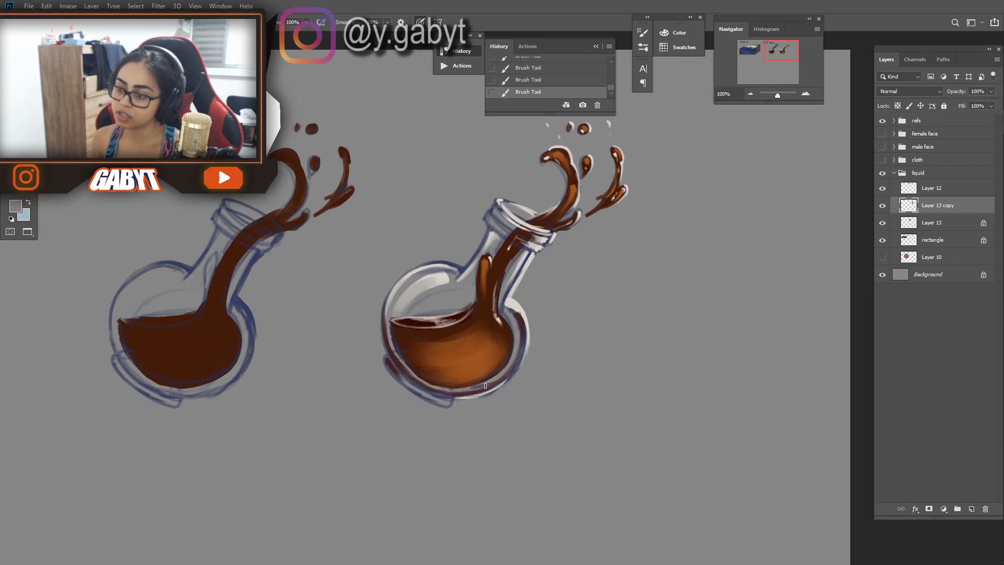
left_click(525, 336, "alt")
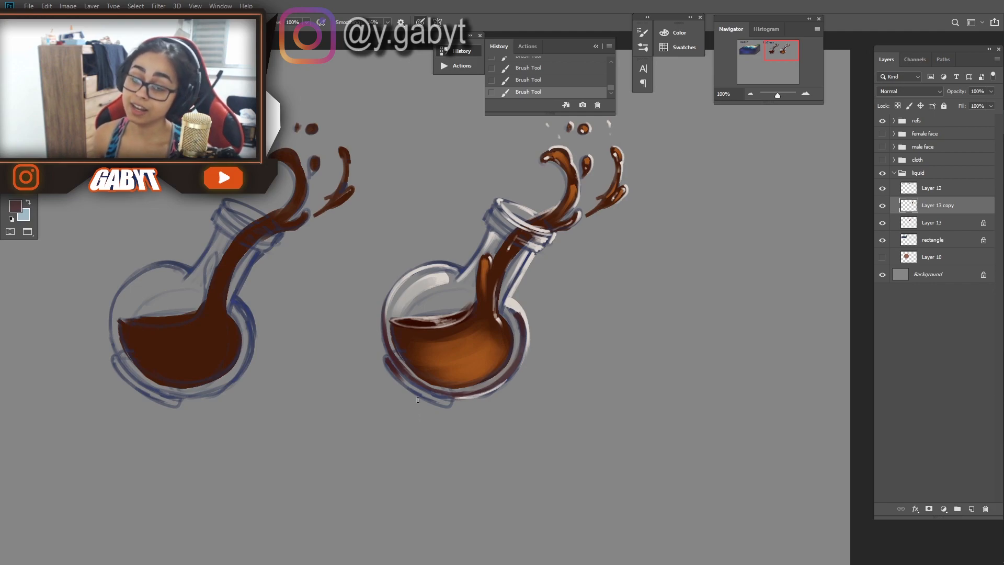
left_click(437, 400, "alt")
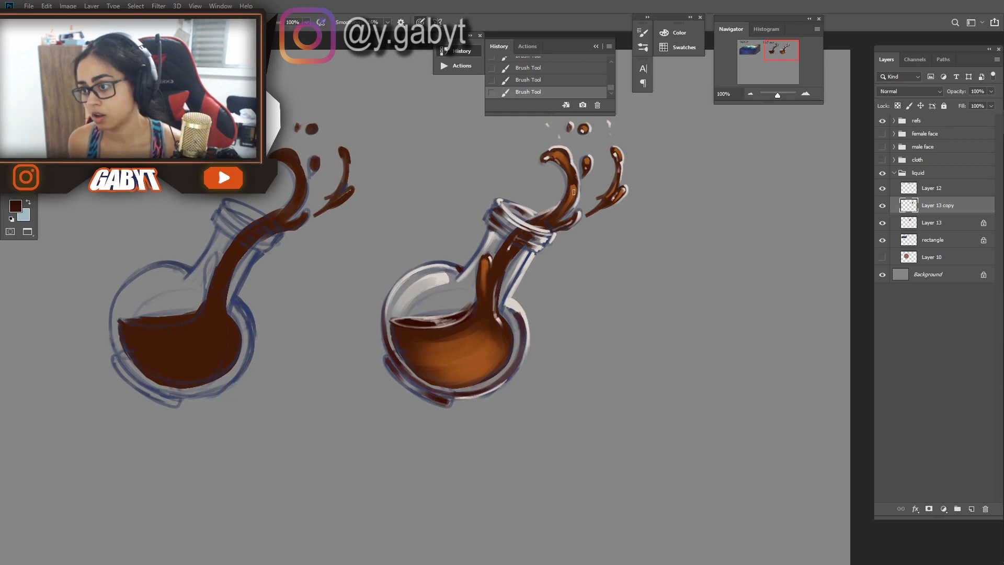
Step: Sample the pale reflection colour, undo the last stroke, and dab light bubbles into the flask's liquid
scroll(496, 224, "up", 2)
left_click(405, 423, "alt")
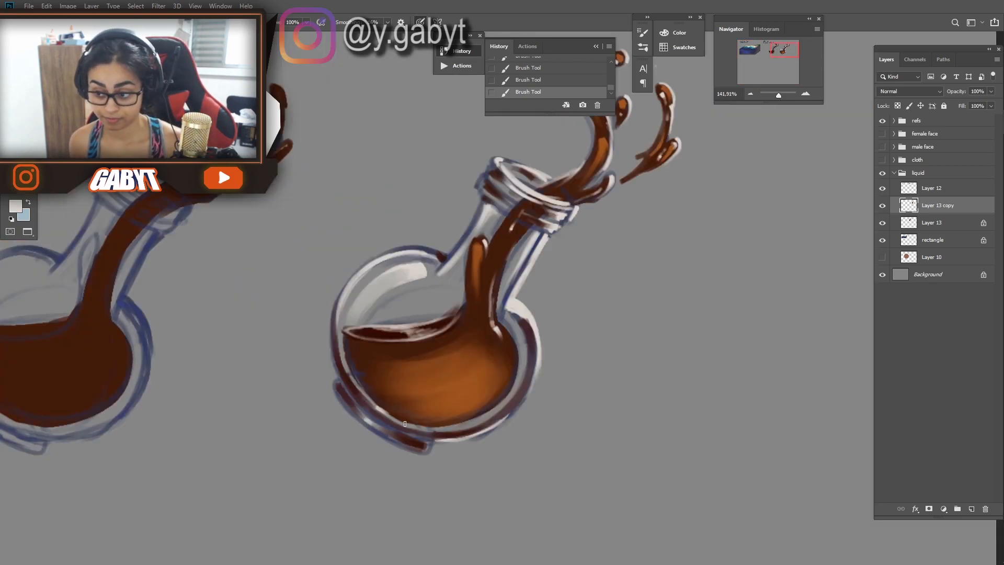
key("ctrl+z")
left_click(449, 406)
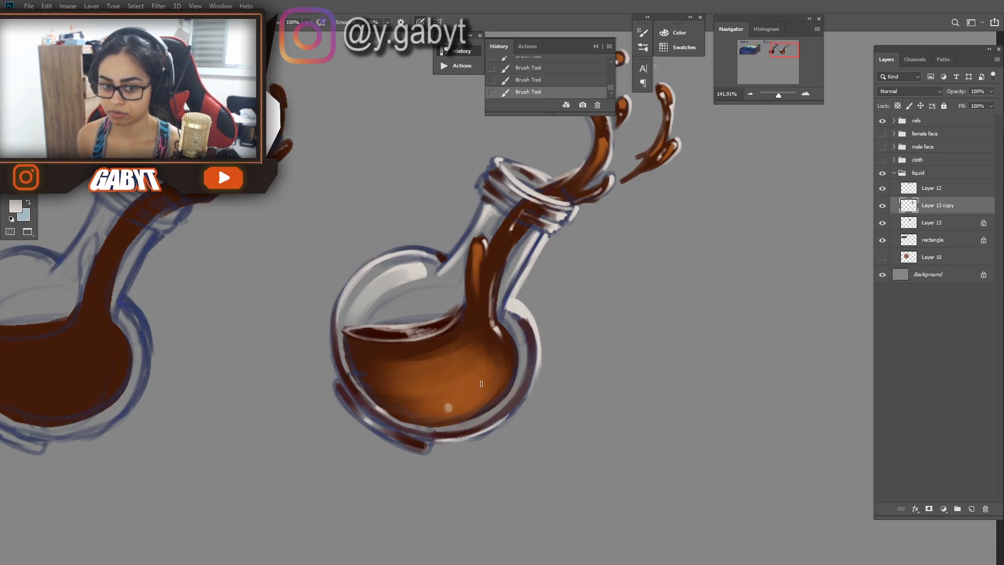
left_click(457, 392)
Step: Retouch the liquid stream and splash with sampled colours, erasing a small area of the splash and painting over it
left_click(472, 290, "alt")
left_click_drag(477, 251, 477, 294)
scroll(481, 261, "up", 3)
left_click_drag(679, 177, 587, 264)
left_click(544, 203, "alt")
mouse_move(535, 219)
left_mouse_down()
mouse_move(519, 243)
mouse_move(552, 270)
left_mouse_up()
left_click(517, 263, "alt")
key("e")
left_click_drag(541, 273, 528, 273)
key("b")
left_click(535, 269)
left_click_drag(780, 96, 777, 102)
Step: Toggle the visibility of Layer 13 copy to compare the painted flask with the flat version
left_click(882, 206)
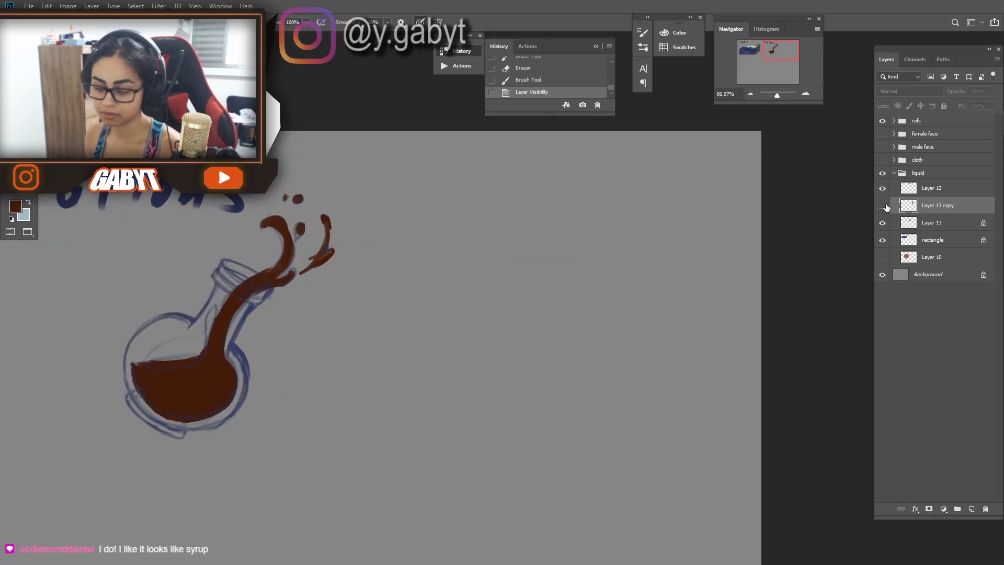
left_click(882, 207)
left_click(882, 205)
left_click(882, 205)
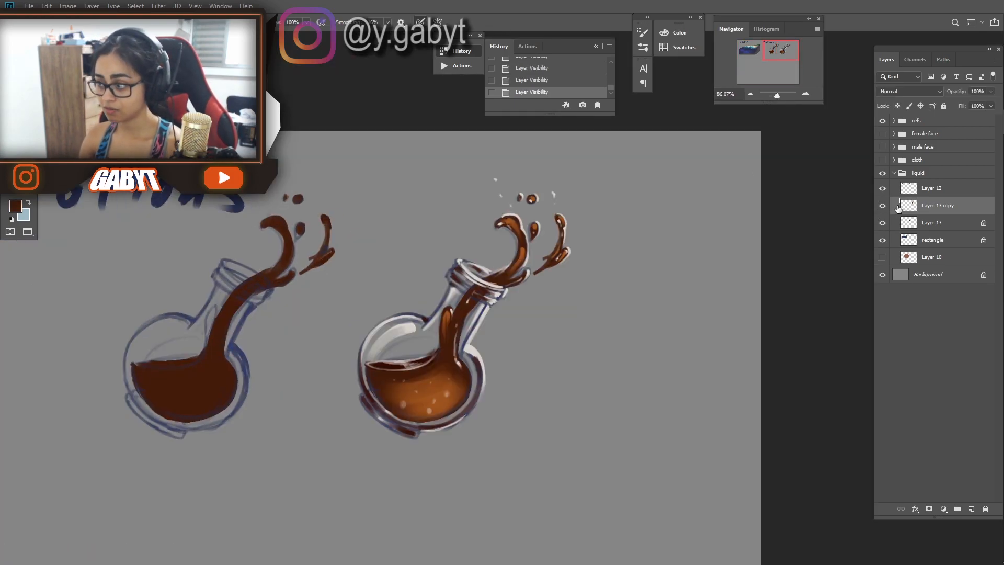
Step: Duplicate Layer 13 copy, place the new flask beside the original, and shift the flasks left together
key("ctrl+j")
key("ctrl+t")
left_click_drag(429, 361, 620, 361)
key("Return")
left_click(932, 240, "shift")
key("ctrl+t")
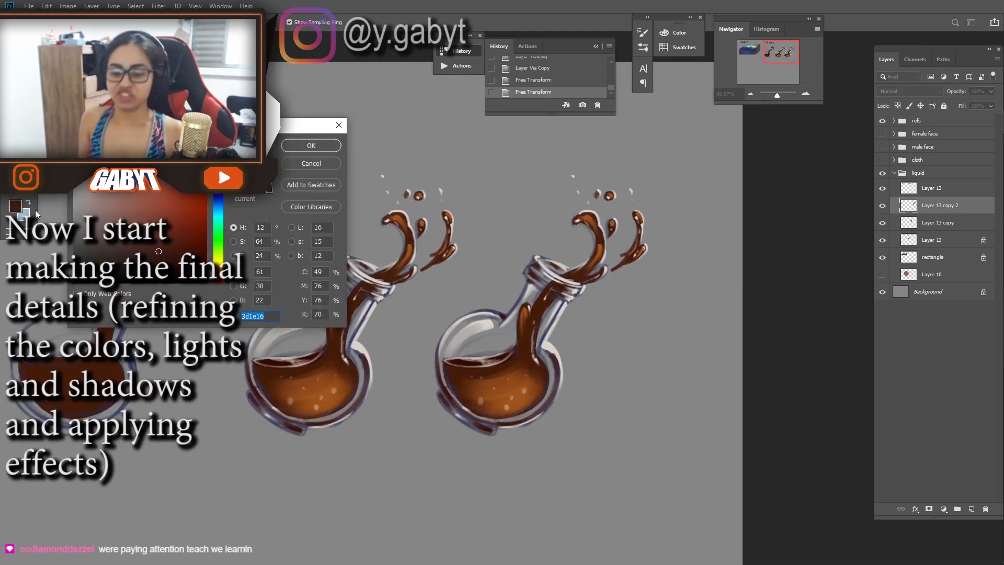
left_click_drag(520, 293, 562, 371)
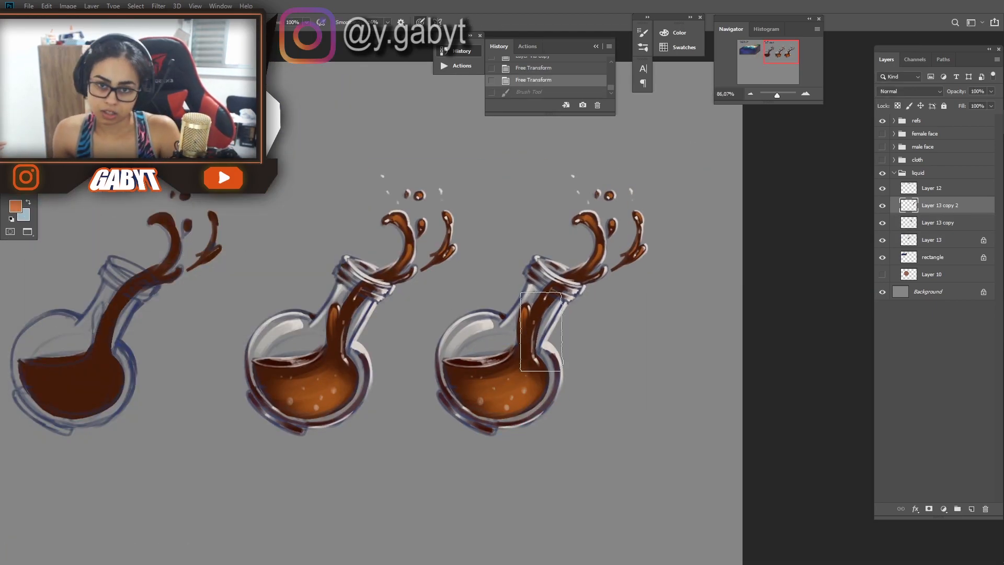
key("ctrl+shift+z")
left_click(590, 255)
left_click(538, 148)
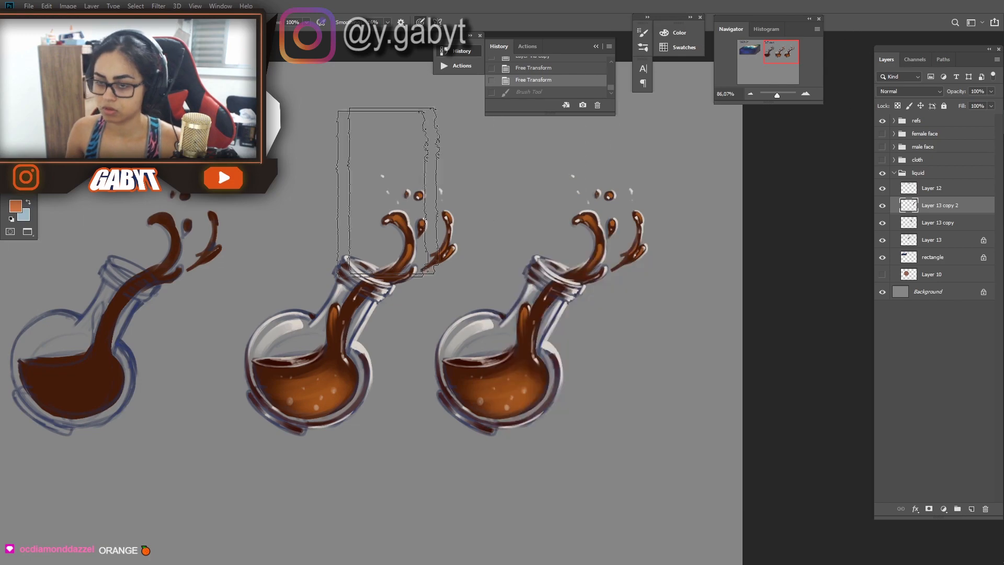
Step: Change the brush colour to a bright, saturated red-orange
left_click(15, 206)
left_click_drag(168, 222, 188, 206)
left_click(219, 280)
left_click(179, 161)
left_click(311, 145)
Step: Switch to a large round brush and dab a red-orange glow into the third flask's liquid, redoing the first dab
right_click(517, 264)
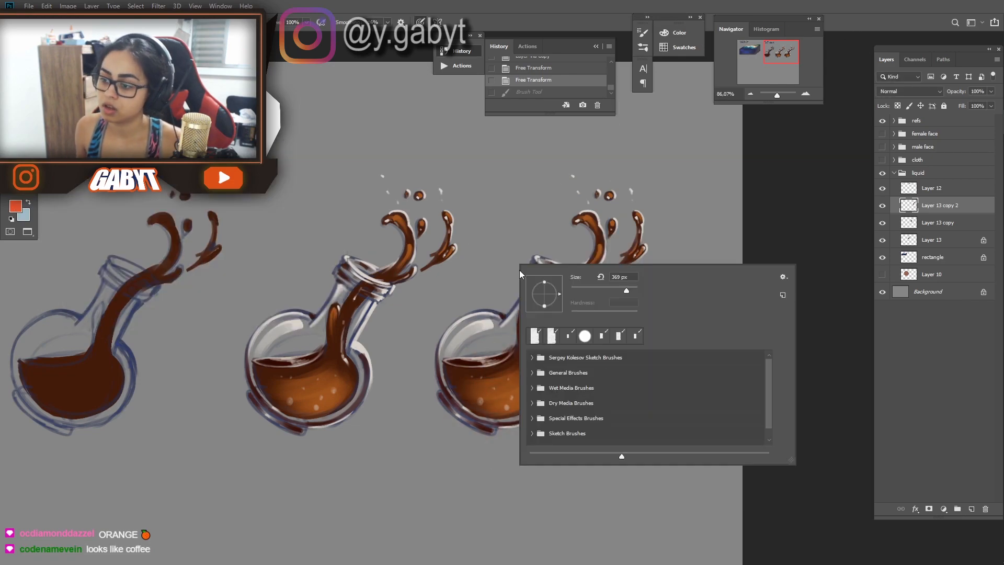
left_click(614, 392)
left_click(643, 32)
left_click(643, 33)
mouse_move(491, 399)
left_mouse_down()
mouse_move(521, 374)
mouse_move(495, 408)
left_mouse_up()
key("ctrl+z")
left_click(506, 401)
Step: Shift the brush colour's hue slightly towards orange and undo the last brush stroke
left_click(16, 206)
left_click(220, 277)
left_click(311, 145)
key("ctrl+z")
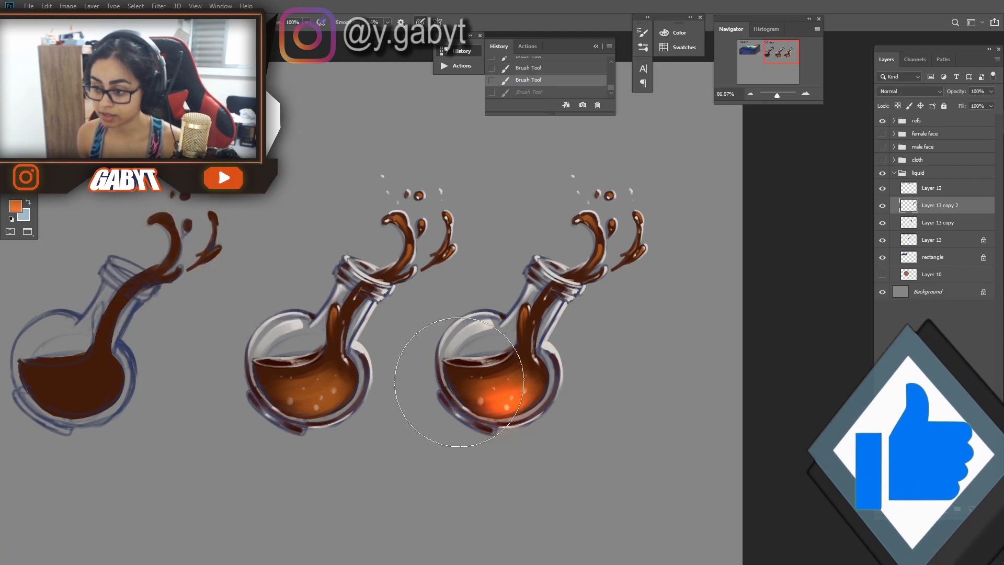
Step: Dab an orange glow onto the third flask's pouring liquid and splashes, redoing the last dab with a smaller brush
left_click(525, 318)
left_click(583, 218)
left_click(640, 220)
key("bracketleft")
key("bracketleft")
key("bracketleft")
key("bracketleft")
key("bracketleft")
key("bracketleft")
key("ctrl+z")
left_click(639, 222)
Step: Sample a pale highlight colour from the third flask's splash and paint a soft light glow around the splash and the glass edge
left_click(636, 215, "alt")
left_click(604, 200)
left_click_drag(556, 314, 561, 361)
key("bracketright")
key("bracketright")
key("bracketright")
key("bracketright")
left_click_drag(777, 95, 777, 95)
Step: Set the brush colour to orange #bb6125 and paint over the liquid in the third flask, keeping the stroke
left_click(16, 206)
left_click(185, 190)
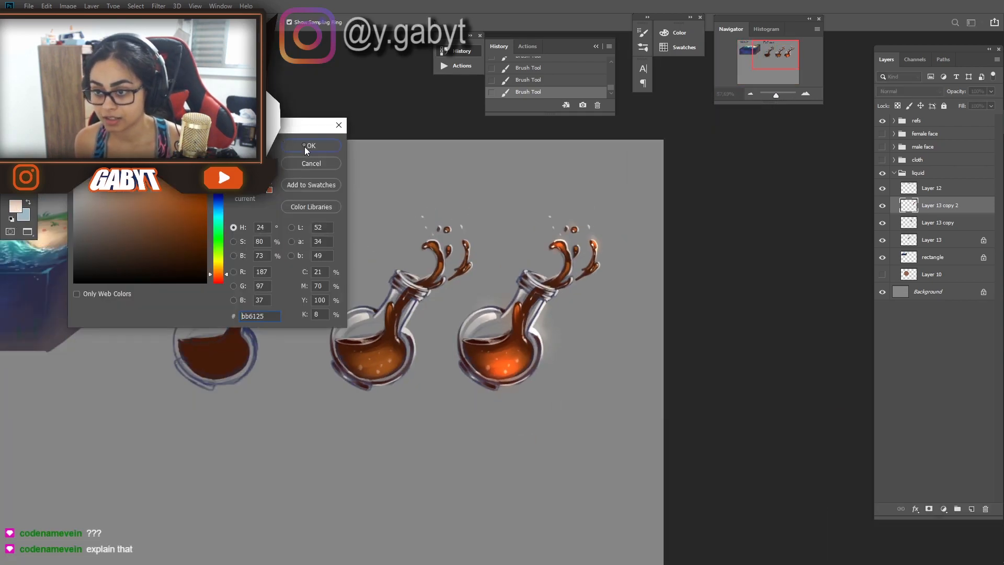
left_click(305, 144)
left_click_drag(527, 338, 510, 347)
key("ctrl+z")
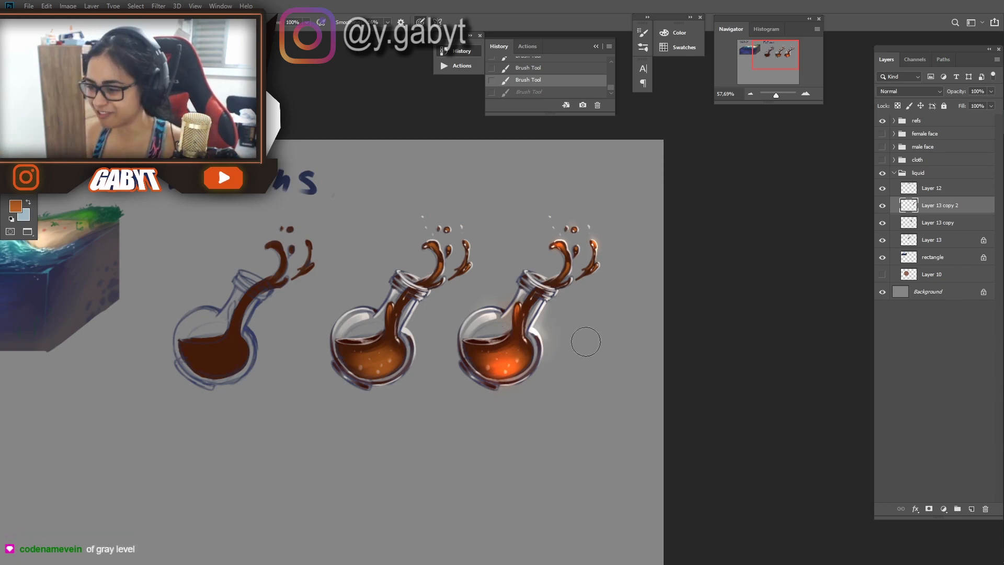
key("ctrl+shift+z")
Step: Add a Black & White adjustment layer above Layer 13 copy 2 and examine the flasks' values in greyscale
left_click_drag(776, 95, 777, 96)
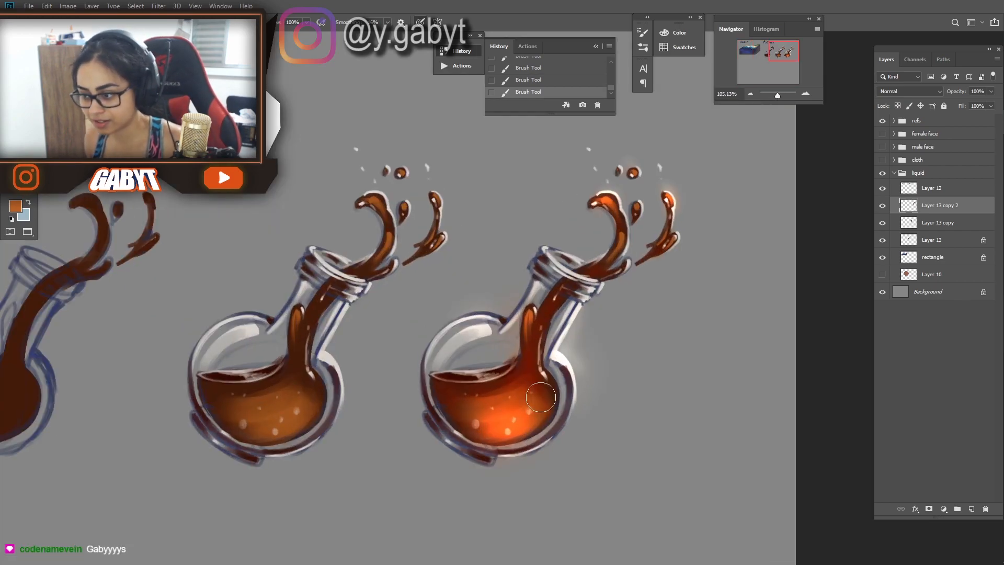
left_click_drag(472, 357, 426, 363)
left_click(943, 509)
left_click(949, 429)
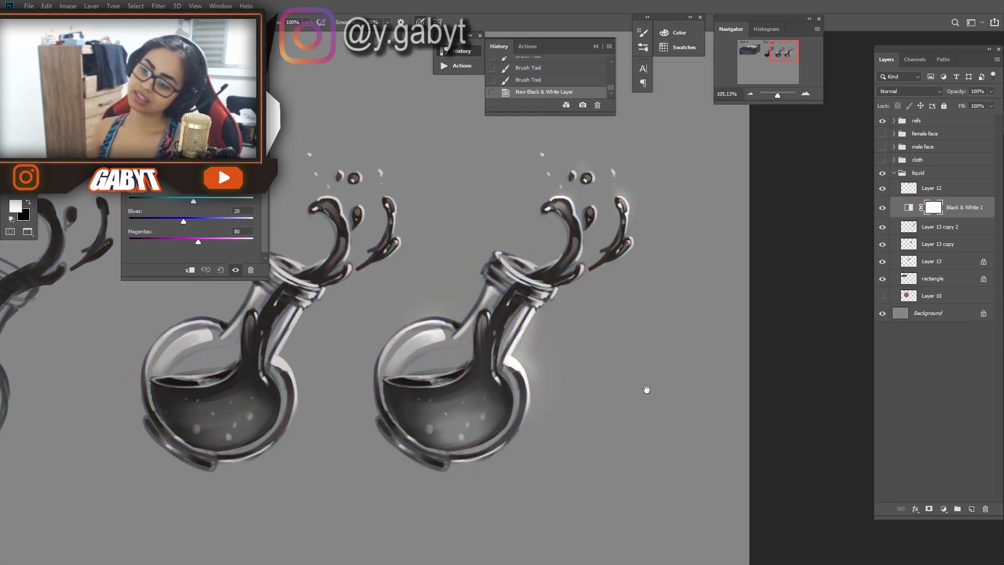
left_click_drag(647, 387, 682, 354)
key("ctrl+plus")
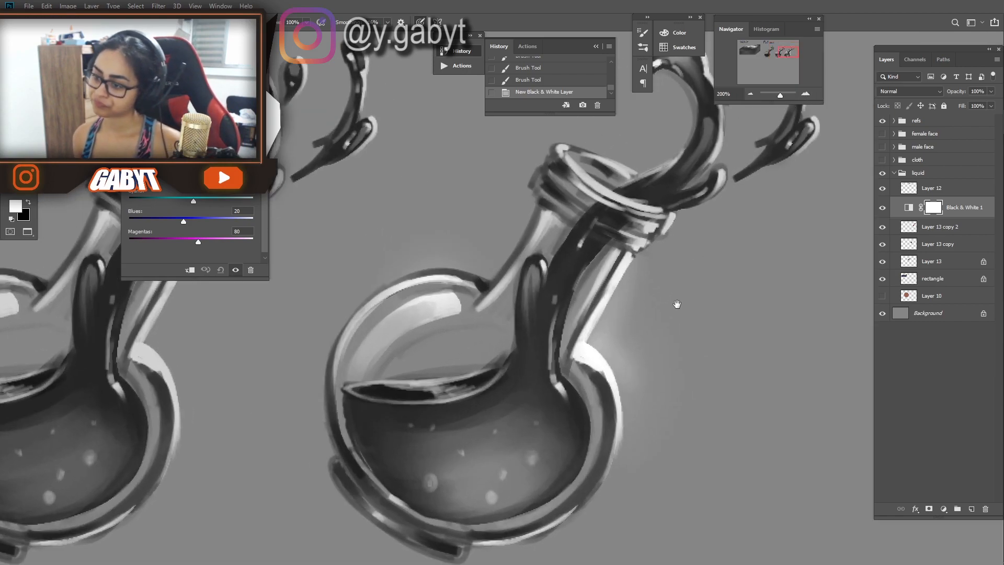
left_click_drag(686, 280, 667, 202)
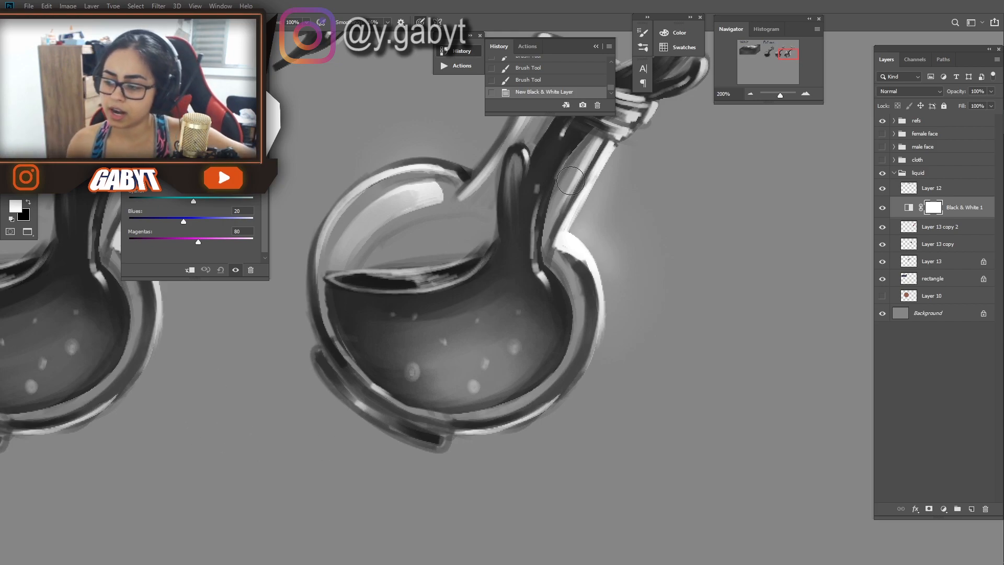
left_click(749, 96)
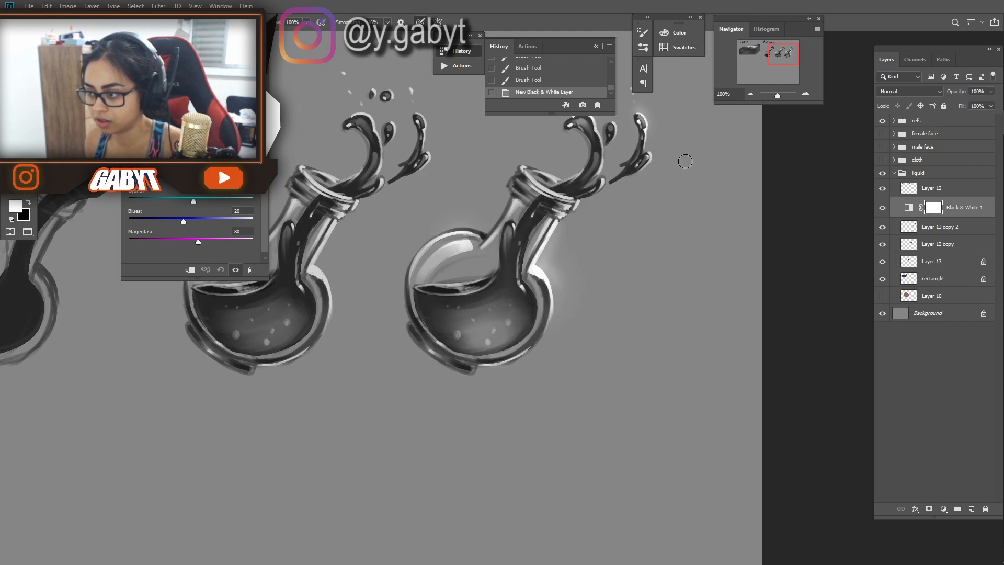
Step: Undo the test stroke, select Layer 13 copy 2, and reset the brush colours to white foreground with black background
left_click_drag(679, 192, 694, 181)
key("ctrl+z")
left_click(939, 229)
key("ctrl+z")
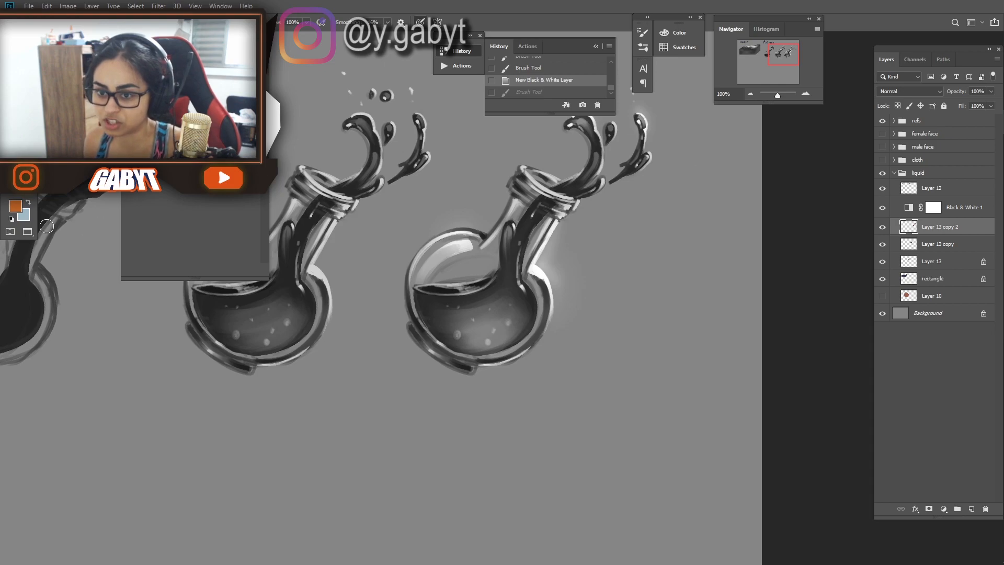
left_click(12, 219)
key("x")
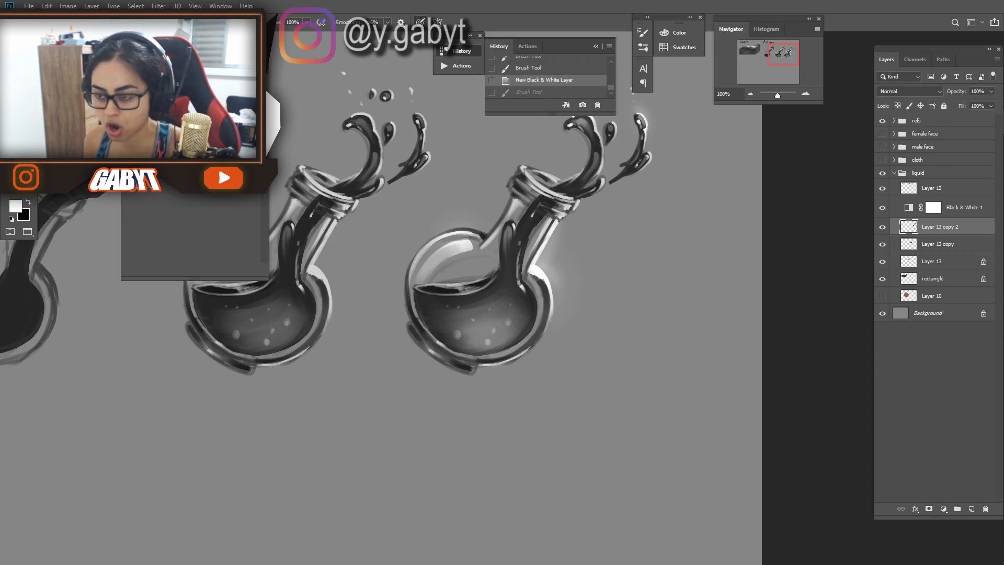
Step: Sketch a white light source with an arrow towards the third flask, plus a downward arrow above the flask
mouse_move(694, 162)
left_mouse_down()
mouse_move(610, 243)
mouse_move(648, 235)
left_mouse_up()
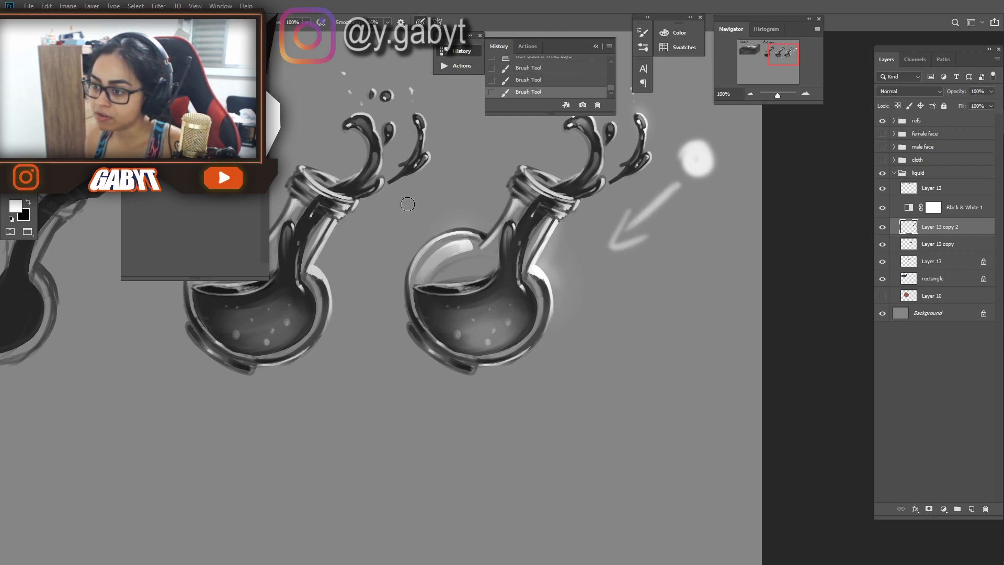
left_click_drag(434, 176, 457, 173)
left_click_drag(440, 100, 447, 199)
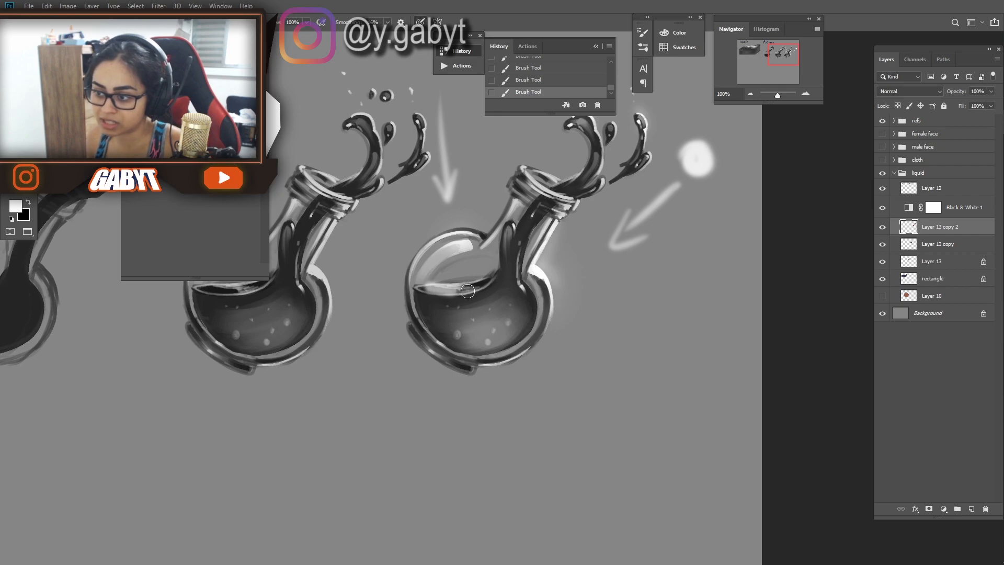
Step: Try light strokes across the third flask's liquid surface and undo them
key("ctrl+z")
left_click_drag(420, 290, 453, 292)
key("ctrl+z")
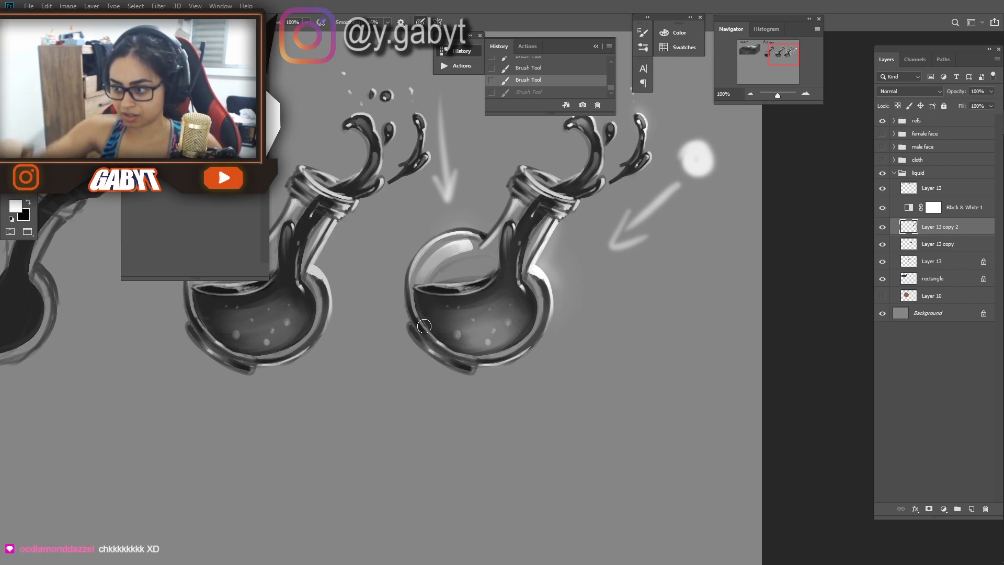
Step: Sketch a light-reflection diagram below the third flask with a flat surface, incoming and bouncing arrows, and a viewer's face in profile
mouse_move(579, 438)
left_mouse_down()
mouse_move(642, 435)
mouse_move(525, 440)
left_mouse_up()
mouse_move(553, 402)
left_mouse_down()
mouse_move(580, 433)
mouse_move(648, 374)
left_mouse_up()
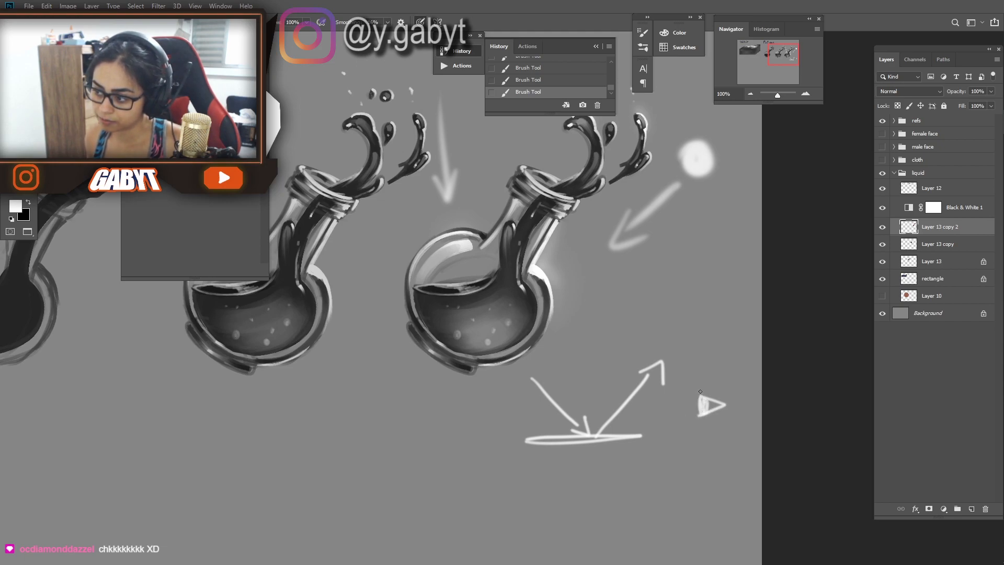
mouse_move(720, 381)
left_mouse_down()
mouse_move(704, 375)
mouse_move(682, 417)
mouse_move(664, 426)
mouse_move(691, 479)
mouse_move(740, 468)
left_mouse_up()
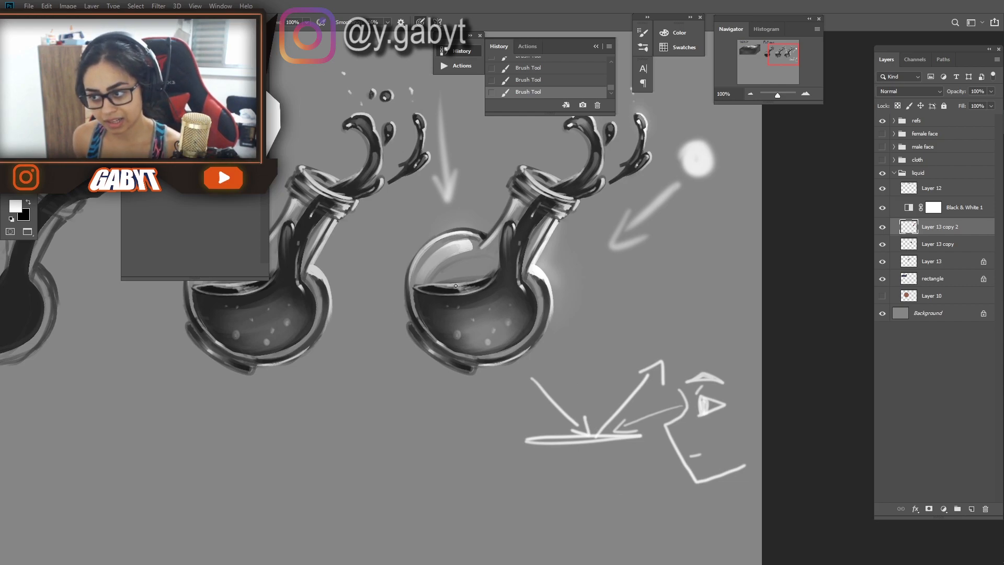
left_click_drag(455, 286, 463, 293)
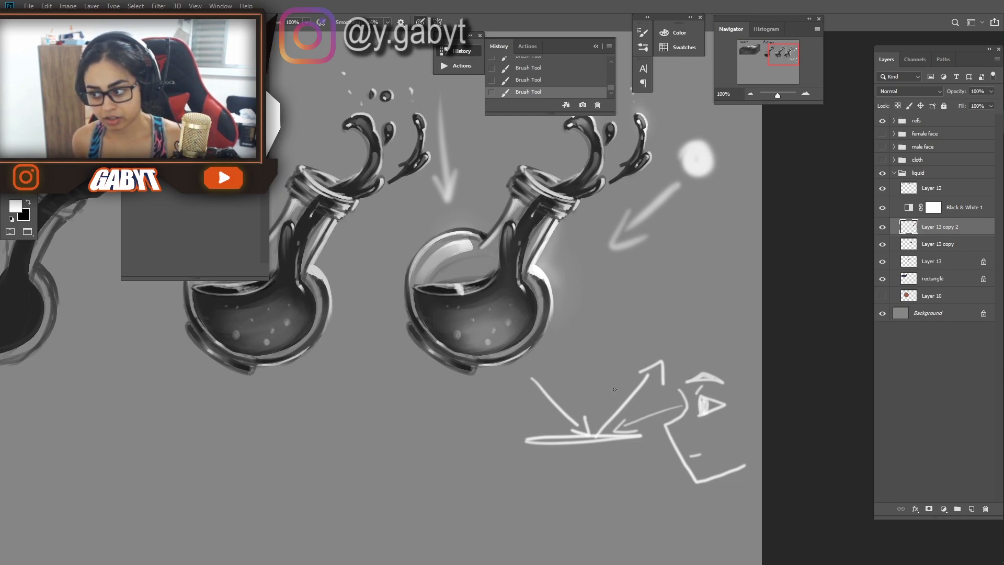
mouse_move(591, 434)
left_mouse_down()
mouse_move(674, 412)
mouse_move(669, 434)
left_mouse_up()
key("ctrl+z")
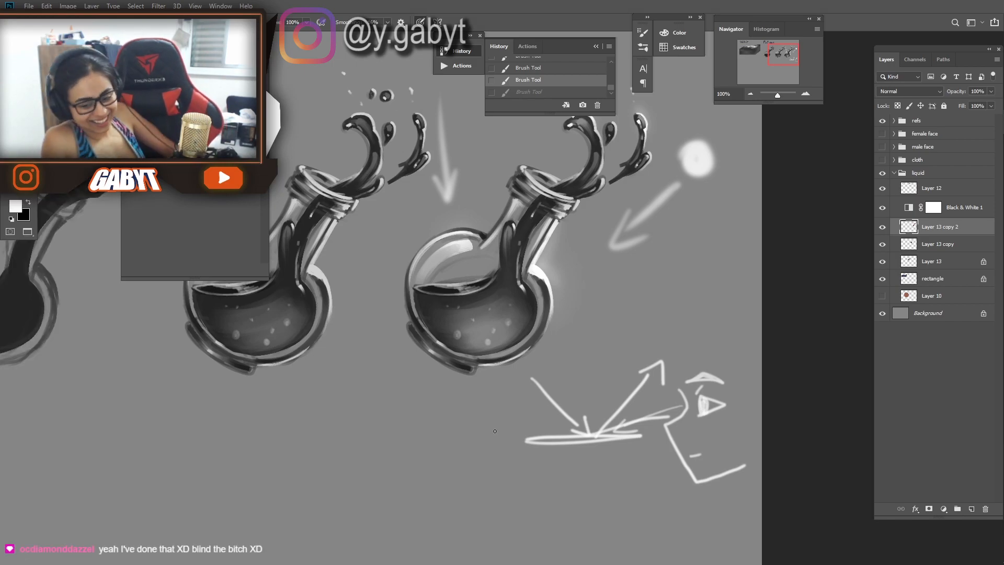
Step: Compare the flasks with and without the Black & White 1 adjustment layer, leaving it hidden
left_click(882, 209)
left_click(883, 208)
left_click(882, 208)
left_click_drag(778, 96, 776, 96)
left_click_drag(693, 181, 829, 217)
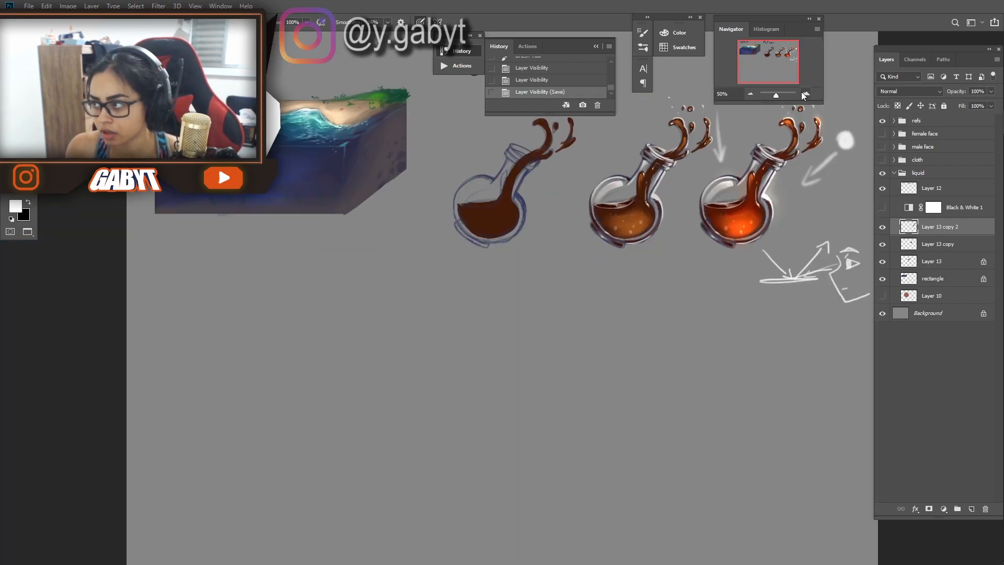
left_click(805, 94)
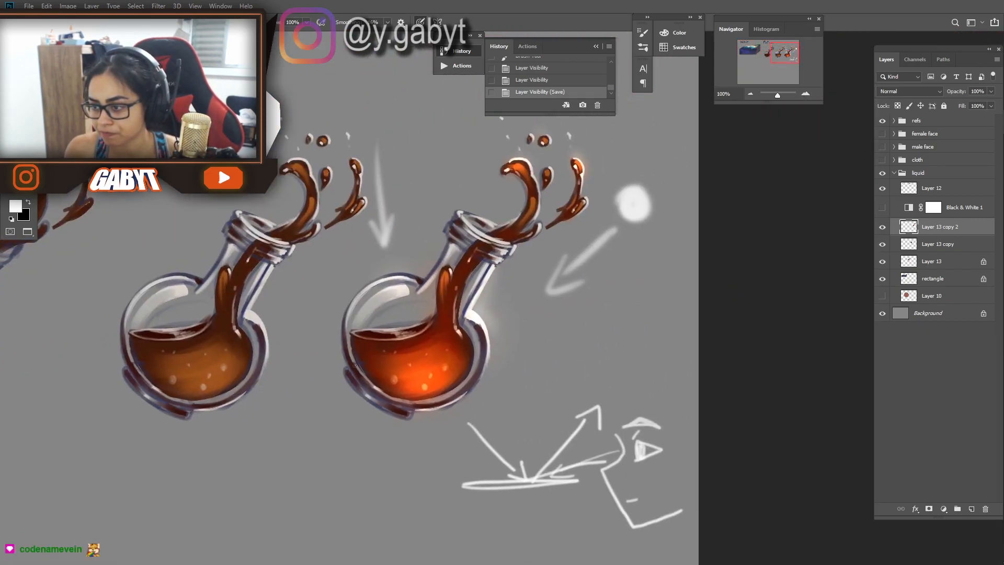
Step: Lasso a curved area over the third flask's liquid, brush a soft white reflection inside it, and deselect
mouse_move(447, 357)
left_mouse_down()
mouse_move(537, 322)
mouse_move(524, 353)
left_mouse_up()
key("ctrl+z")
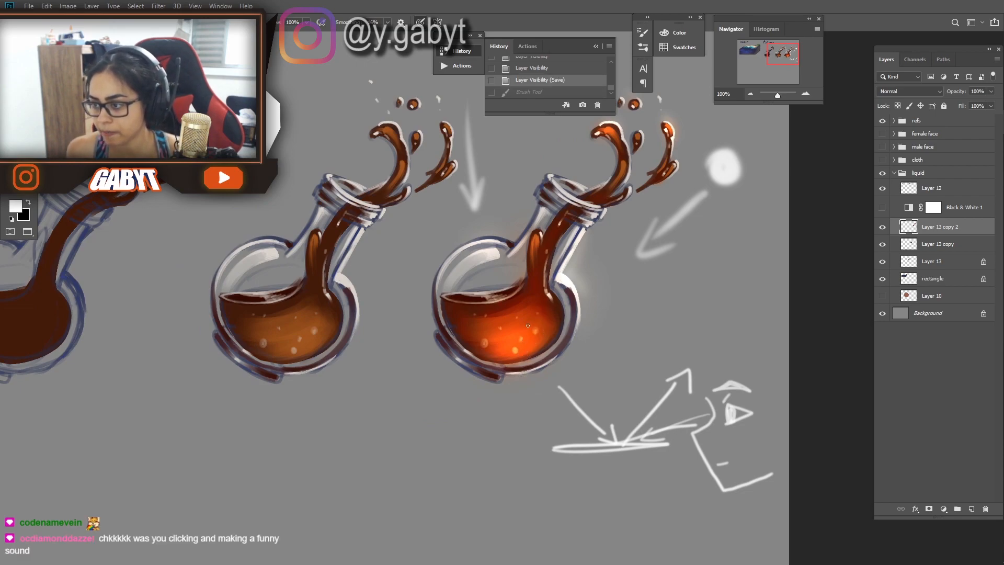
key("l")
left_click_drag(549, 297, 532, 341)
key("ctrl+z")
mouse_move(560, 243)
left_mouse_down()
mouse_move(544, 282)
mouse_move(555, 320)
mouse_move(539, 342)
left_mouse_up()
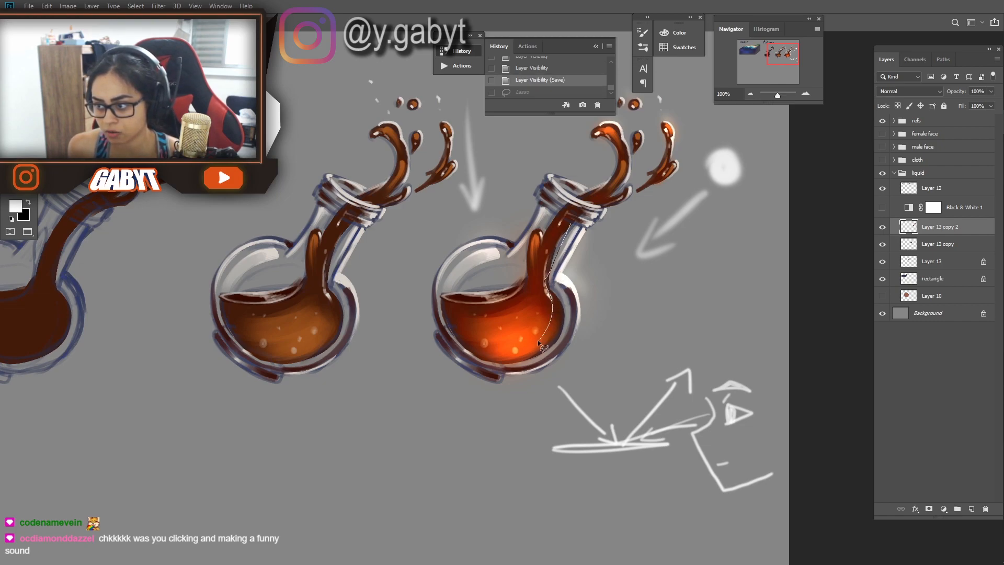
left_click_drag(459, 321, 551, 225)
key("ctrl+h")
key("b")
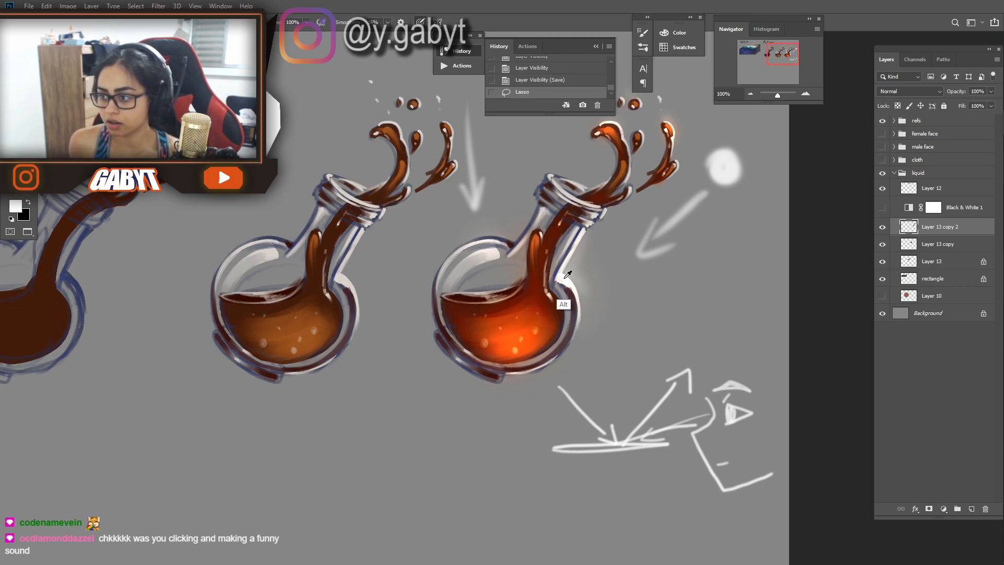
mouse_move(552, 279)
left_mouse_down()
mouse_move(555, 338)
mouse_move(433, 373)
mouse_move(540, 374)
mouse_move(550, 272)
left_mouse_up()
key("ctrl+d")
Step: Lasso another reflection area on the third flask, brush soft white light into it, deselect, and save the document
left_click_drag(777, 96, 779, 96)
key("l")
mouse_move(402, 303)
left_mouse_down()
mouse_move(412, 299)
mouse_move(418, 385)
left_mouse_up()
key("b")
left_click_drag(779, 95, 778, 96)
key("ctrl+d")
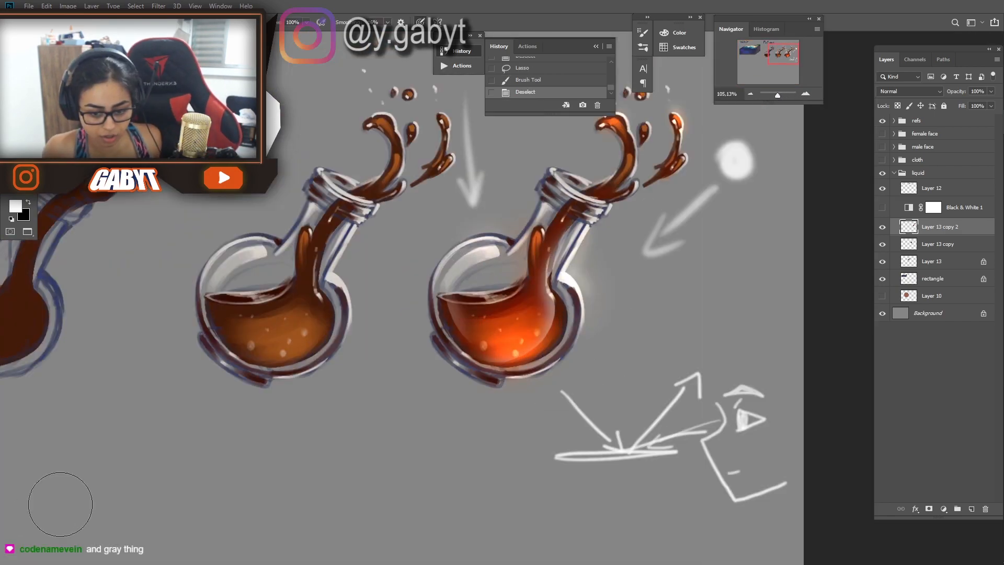
key("ctrl+s")
Step: Copy the second flask to a new layer, place it below the row of flasks, and lock its transparent pixels
key("ctrl+minus")
key("ctrl+minus")
left_click_drag(533, 248, 413, 392)
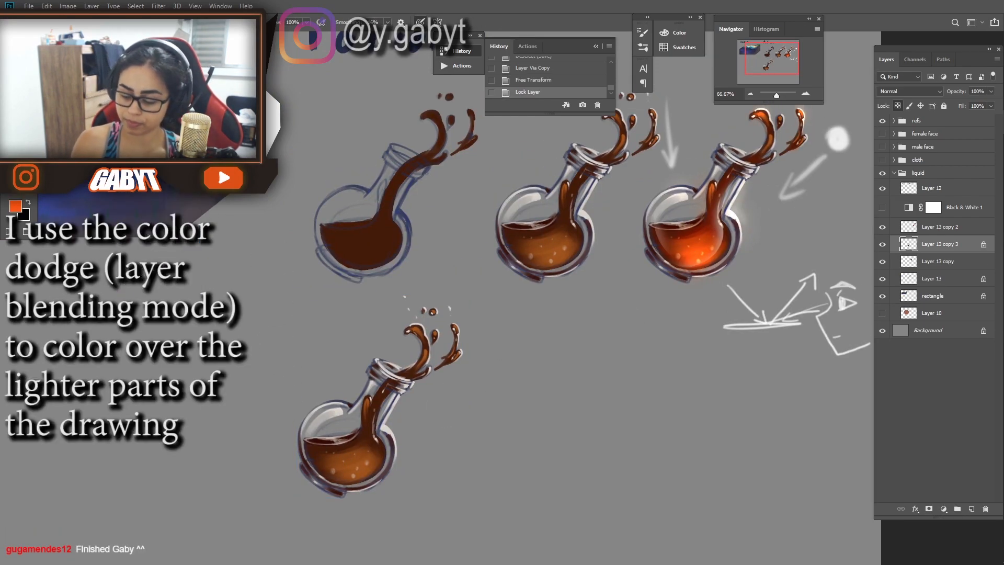
Step: Set the brush colour to #ff7841 and dab a glow into the lower flask's liquid, undoing the unwanted dabs
left_click(15, 205)
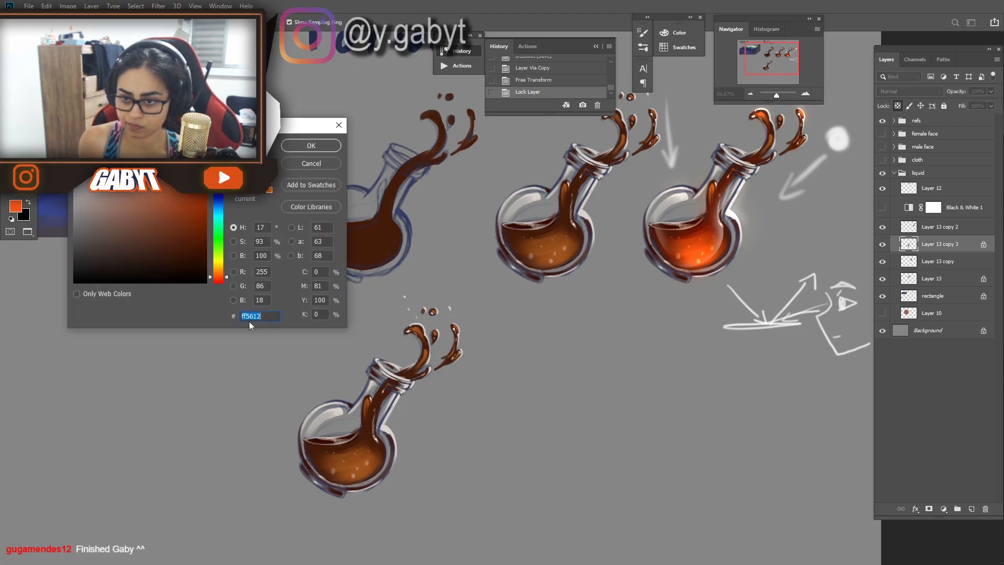
type("ff7841")
left_click(310, 145)
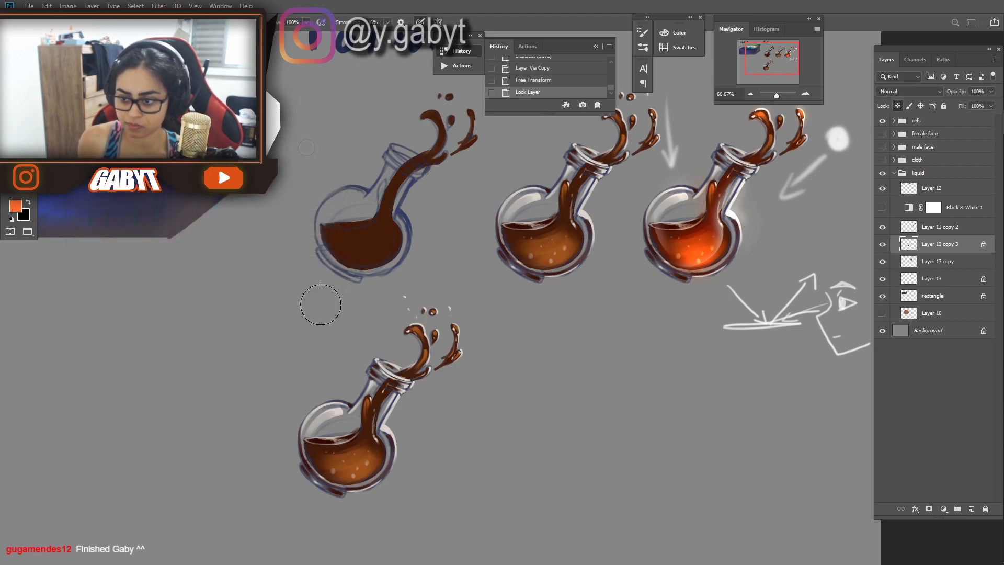
mouse_move(347, 464)
left_mouse_down()
mouse_move(371, 464)
mouse_move(354, 472)
mouse_move(339, 460)
mouse_move(364, 457)
mouse_move(336, 459)
mouse_move(353, 476)
left_mouse_up()
key("bracketleft")
key("bracketleft")
key("bracketleft")
key("bracketleft")
key("bracketleft")
key("ctrl+z")
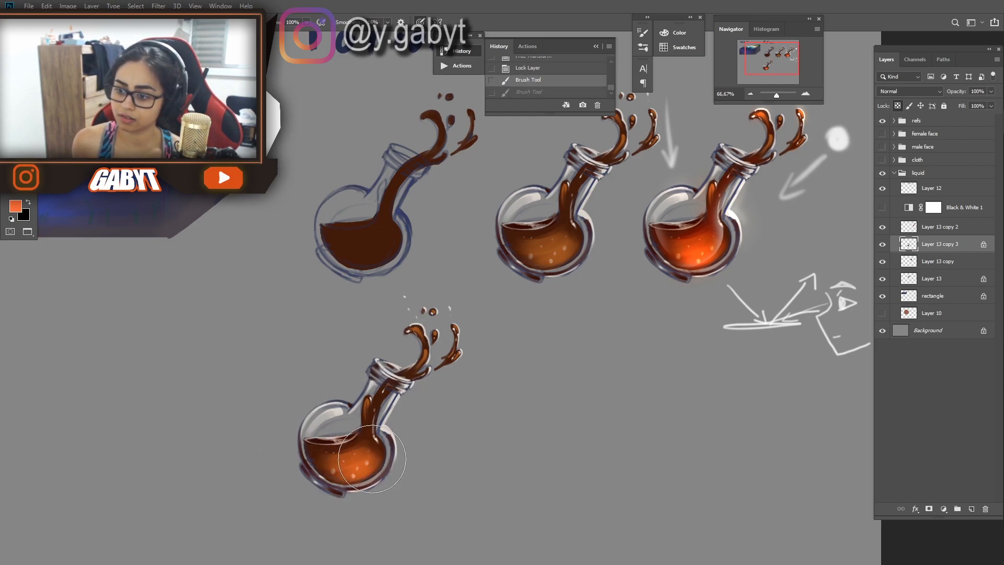
left_click(353, 473)
key("ctrl+z")
Step: Pick a more saturated orange and paint it over the lower flask's liquid and splashes
left_click(19, 209)
left_click(201, 170)
left_click(311, 147)
left_click_drag(349, 452, 349, 455)
mouse_move(416, 331)
left_mouse_down()
mouse_move(427, 351)
mouse_move(454, 335)
left_mouse_up()
Step: Unlock transparency on Layer 13 copy 3, sample a pale highlight, and paint soft light around the lower flask's glass, splashes and liquid surface
left_click(898, 106)
left_click(419, 327, "alt")
left_click_drag(394, 432, 401, 470)
key("ctrl+z")
left_click_drag(419, 363, 433, 320)
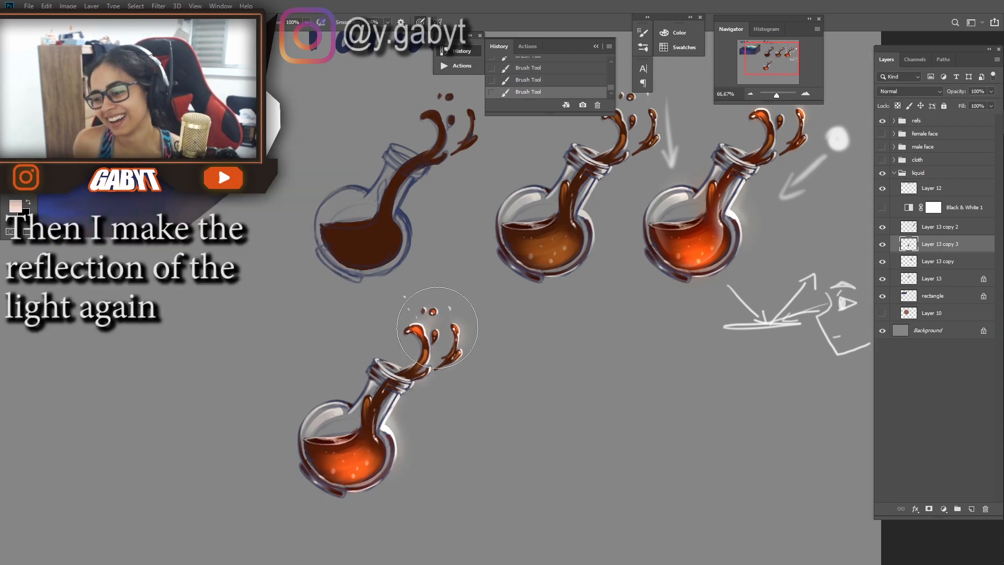
left_click(344, 435)
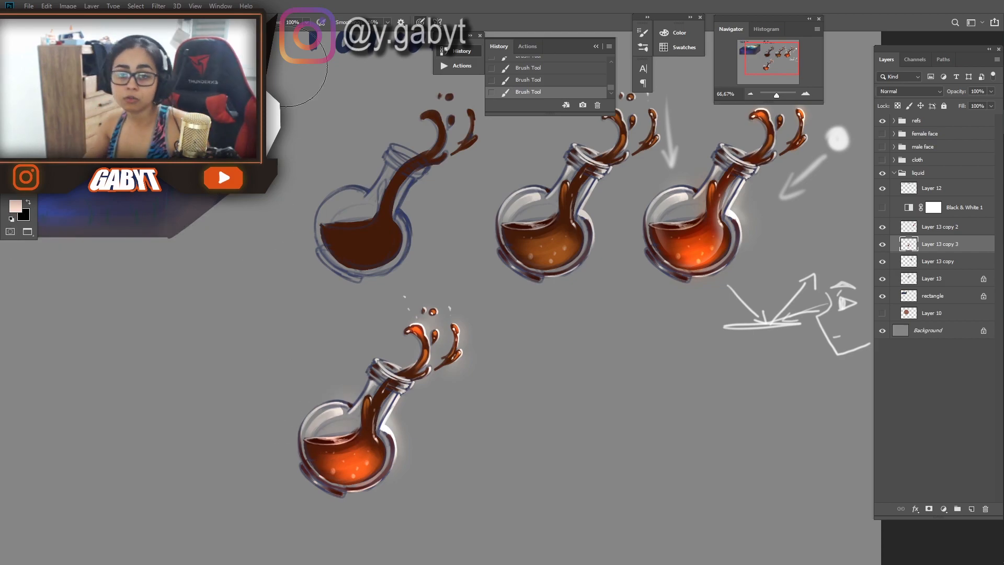
Step: Refine the lower flask's neck and liquid with a smaller brush and locked transparency, and change the brush colour to bright orange
left_click(406, 371, "alt")
key("bracketleft")
key("bracketleft")
key("bracketleft")
key("bracketleft")
key("bracketleft")
key("bracketleft")
key("bracketleft")
key("bracketleft")
key("ctrl+z")
left_click_drag(391, 438, 370, 447)
key("slash")
left_click_drag(400, 378, 413, 375)
mouse_move(314, 448)
left_mouse_down()
mouse_move(334, 477)
mouse_move(372, 460)
left_mouse_up()
left_click(15, 206)
left_click(176, 149)
left_click(311, 146)
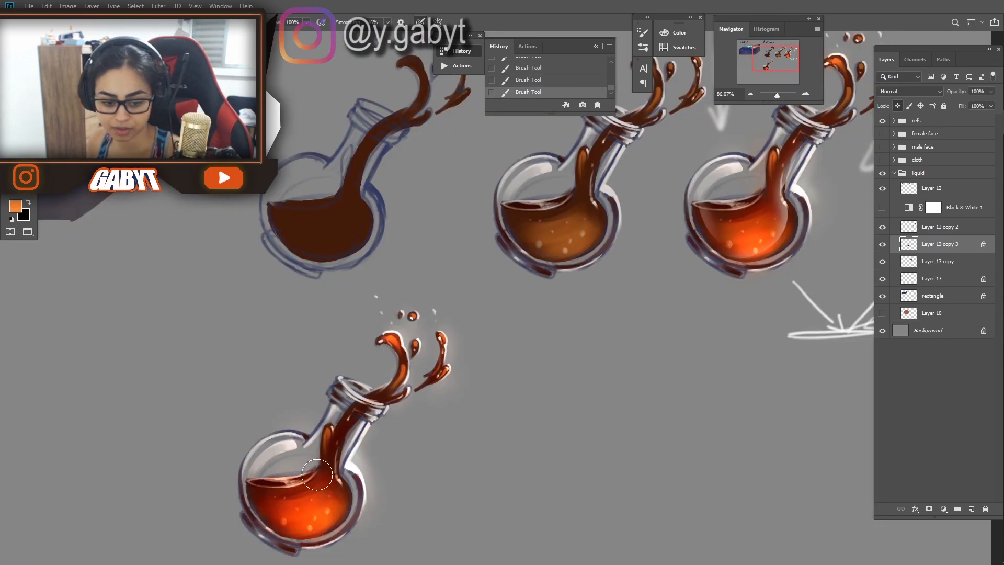
Step: Handwrite the title "Waterfall" in dark blue on Layer 12 below the beach block, and check the layer's visibility
key("super")
key("super")
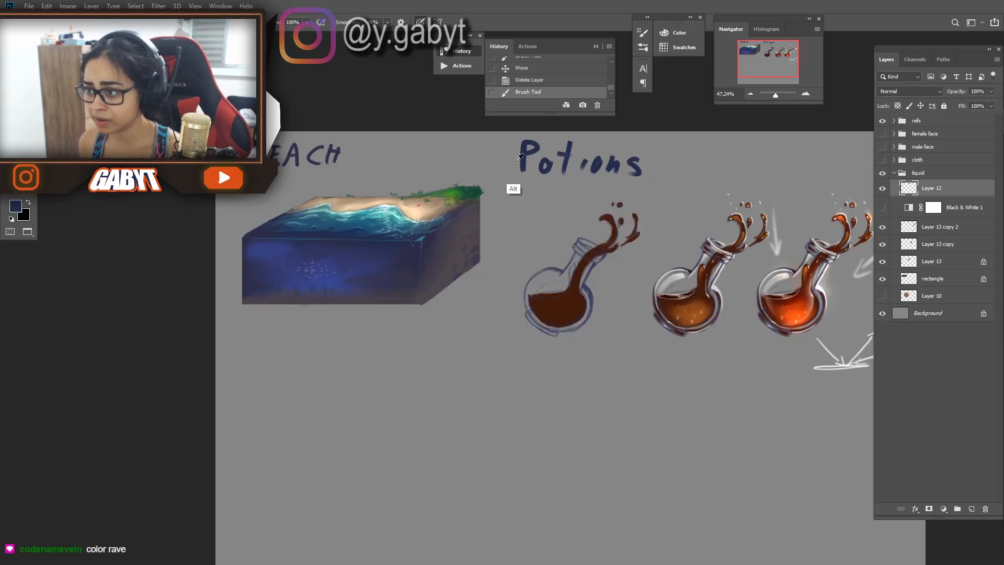
scroll(523, 314, "down", 3)
mouse_move(252, 219)
left_mouse_down()
mouse_move(286, 261)
mouse_move(379, 267)
left_mouse_up()
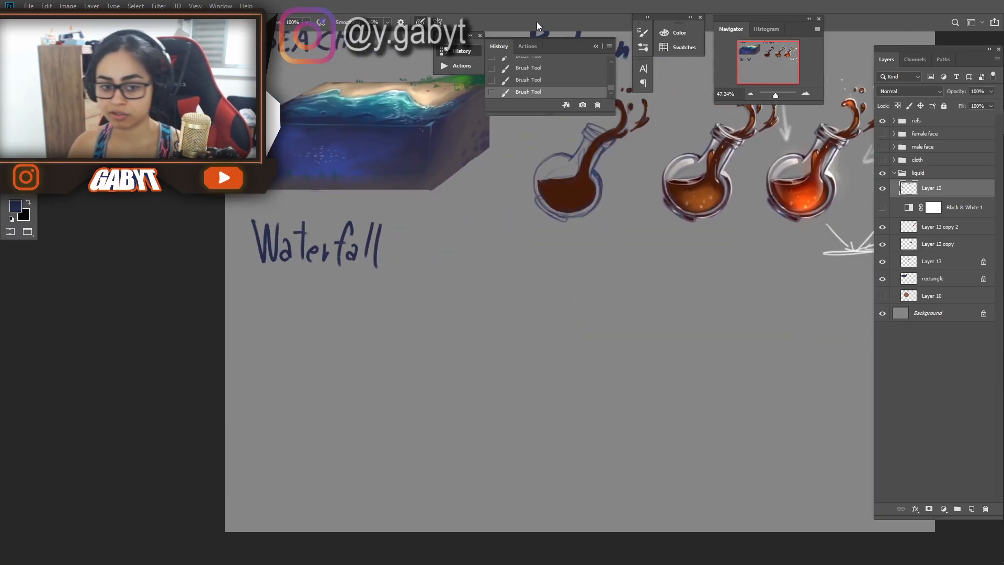
left_click(882, 188)
left_click(882, 188)
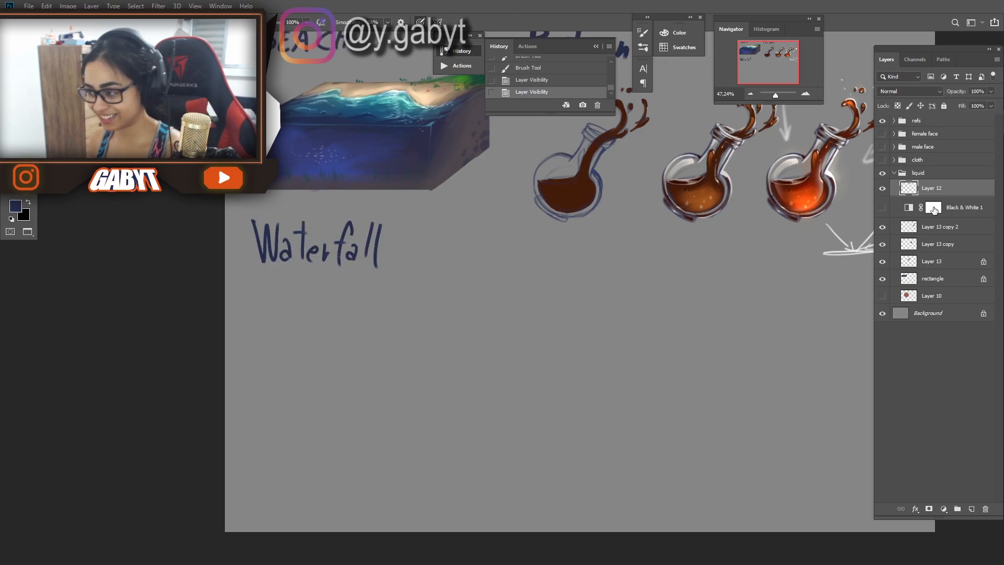
Step: Merge the layers from Layer 13 copy 2 down to rectangle into one layer and check its contents
left_click(940, 227)
left_click(933, 278, "ctrl+shift")
key("ctrl+e")
left_click(882, 227)
left_click(882, 227)
Step: Create a new layer named "waterfall" above the merged layer
key("ctrl+shift+n")
type("waterfal")
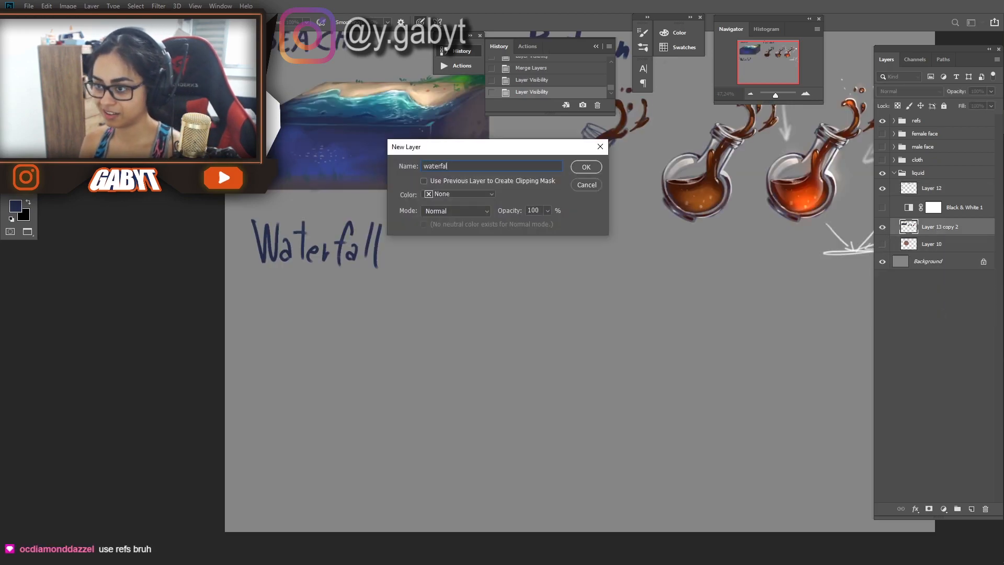
type("l")
key("Return")
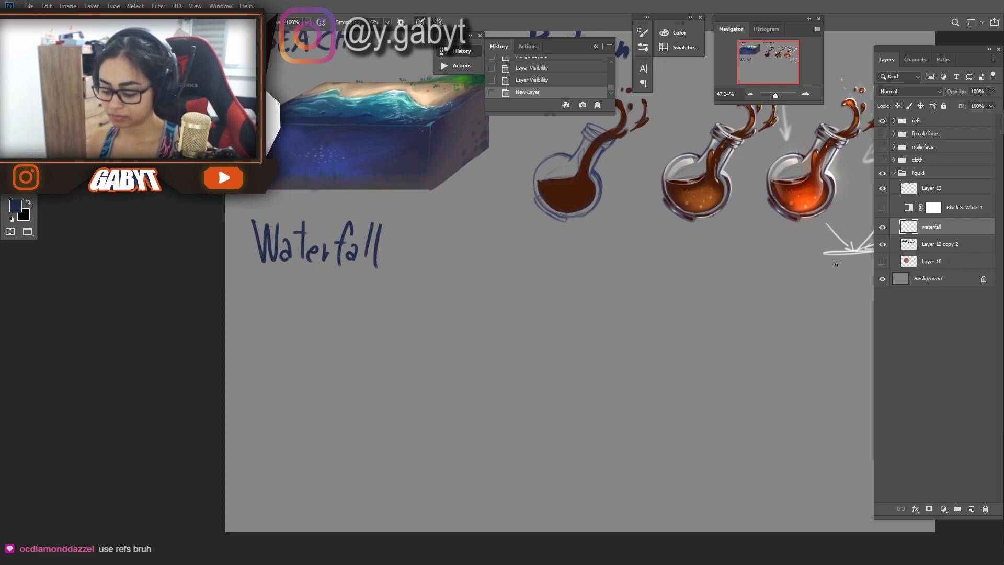
Step: Set the brush colour to a very dark, desaturated olive green
left_click(15, 208)
left_click(541, 339)
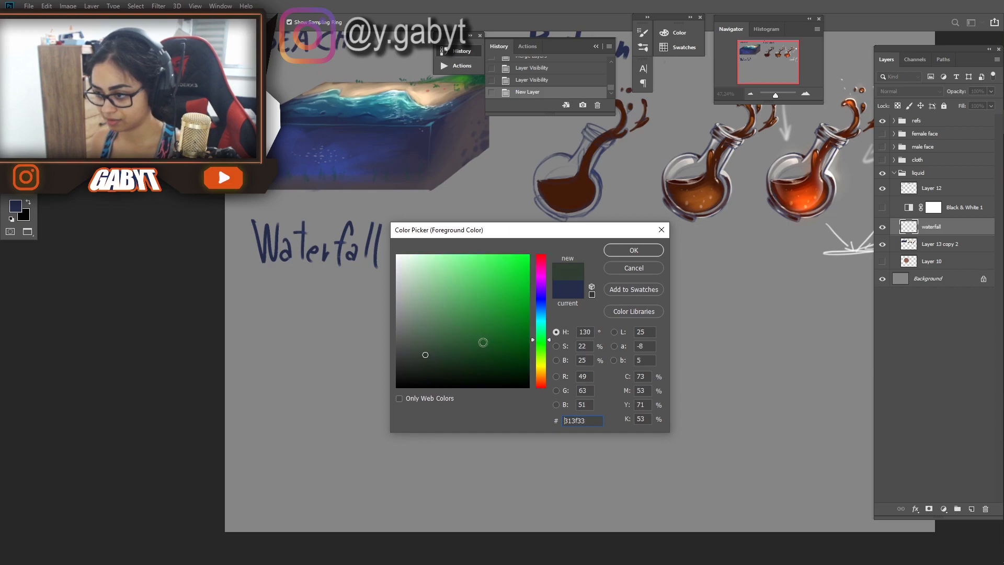
left_click(419, 346)
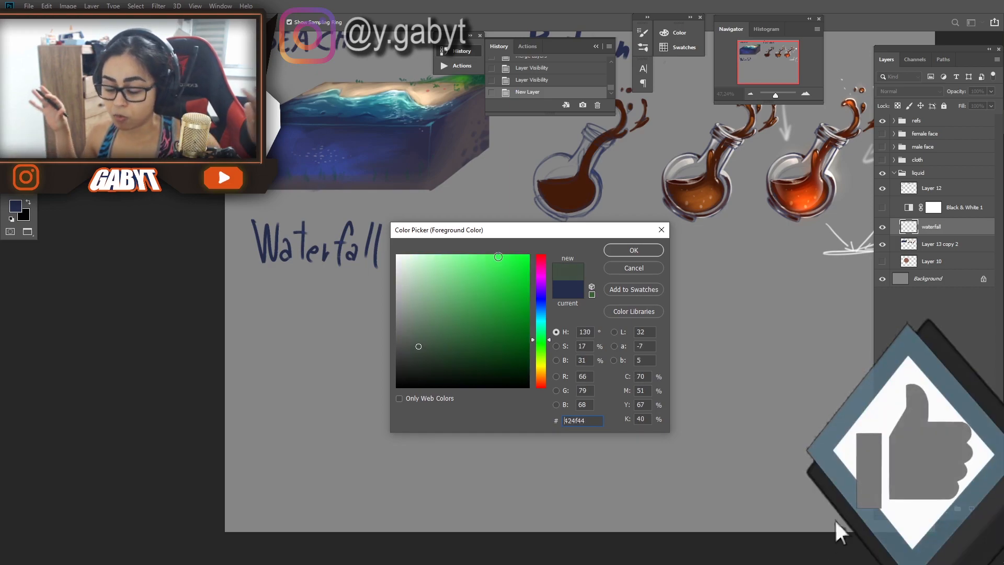
left_click(436, 357)
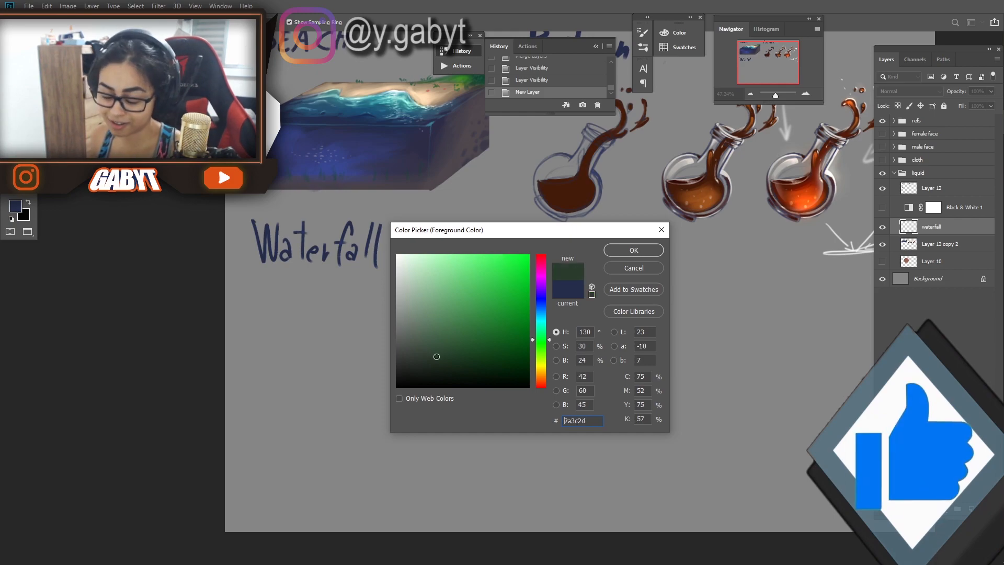
left_click(441, 356)
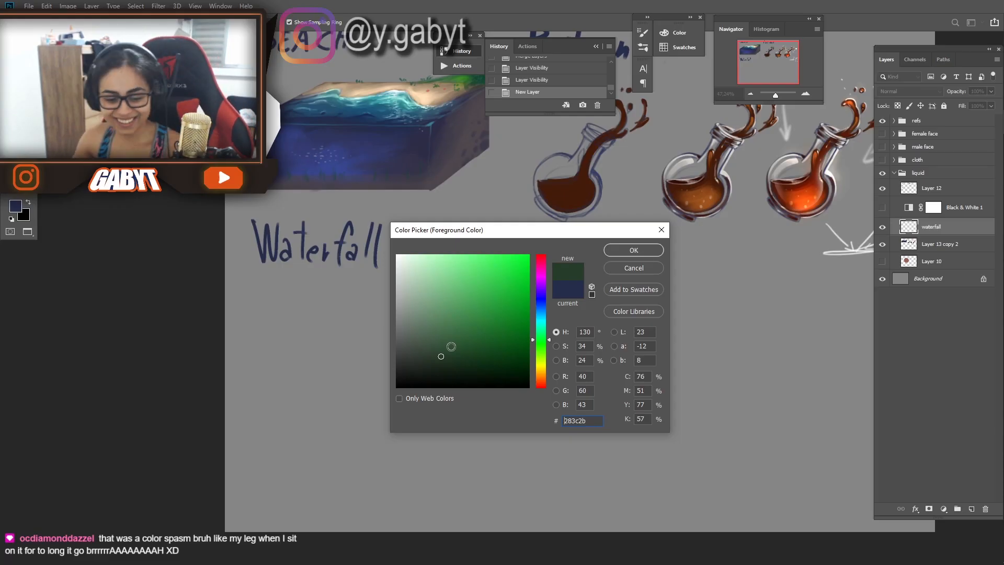
left_click(419, 358)
left_click(541, 363)
left_click(633, 250)
Step: Choose a brush and block in dark rock masses on both sides of the waterfall below the title
right_click(362, 338)
left_click_drag(300, 356, 293, 413)
mouse_move(387, 340)
left_mouse_down()
mouse_move(445, 382)
mouse_move(449, 366)
left_mouse_up()
mouse_move(329, 313)
left_mouse_down()
mouse_move(307, 329)
mouse_move(337, 317)
left_mouse_up()
left_click_drag(346, 416, 394, 413)
left_click_drag(364, 330, 411, 314)
mouse_move(398, 437)
left_mouse_down()
mouse_move(454, 414)
mouse_move(481, 434)
left_mouse_up()
left_click_drag(435, 387, 497, 389)
mouse_move(400, 314)
left_mouse_down()
mouse_move(456, 322)
mouse_move(497, 363)
left_mouse_up()
Step: Extend the dark rock backdrop along the lower and outer edges of the waterfall study with a larger brush
key("bracketright")
key("bracketright")
key("bracketright")
key("bracketright")
mouse_move(408, 453)
left_mouse_down()
mouse_move(505, 458)
mouse_move(515, 471)
left_mouse_up()
left_click_drag(300, 423, 253, 418)
mouse_move(256, 398)
left_mouse_down()
mouse_move(289, 352)
mouse_move(276, 339)
mouse_move(322, 312)
left_mouse_up()
Step: Shape the outer rocks beside the fall and shade the lower cascade with a smaller brush
key("bracketleft")
key("bracketleft")
key("bracketleft")
mouse_move(279, 315)
left_mouse_down()
mouse_move(304, 309)
mouse_move(260, 339)
left_mouse_up()
left_click_drag(260, 373, 255, 388)
left_click_drag(255, 400, 256, 419)
left_click_drag(313, 348, 311, 378)
left_click_drag(387, 458, 318, 438)
Step: Paint the small middle rock, the dark streaks inside the fall and the rock tops with an even smaller brush
key("bracketleft")
key("bracketleft")
key("bracketleft")
key("bracketleft")
left_click_drag(382, 393, 329, 391)
mouse_move(329, 393)
left_mouse_down()
mouse_move(406, 401)
mouse_move(329, 410)
left_mouse_up()
left_click_drag(360, 333, 361, 380)
left_click_drag(344, 353, 339, 386)
mouse_move(345, 351)
left_mouse_down()
mouse_move(334, 386)
mouse_move(314, 372)
left_mouse_up()
left_click_drag(320, 310, 354, 308)
left_click_drag(349, 304, 311, 305)
Step: Sample a light grey and paint small highlights on the rocks and water streaks down the upper fall
left_click(337, 357, "alt")
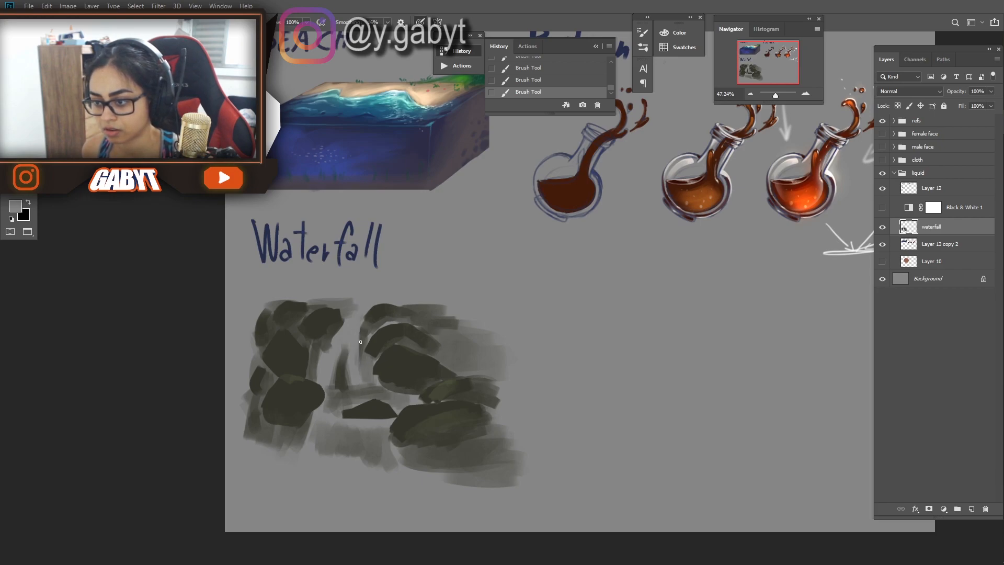
mouse_move(348, 342)
left_mouse_down()
mouse_move(334, 361)
mouse_move(313, 411)
mouse_move(331, 384)
left_mouse_up()
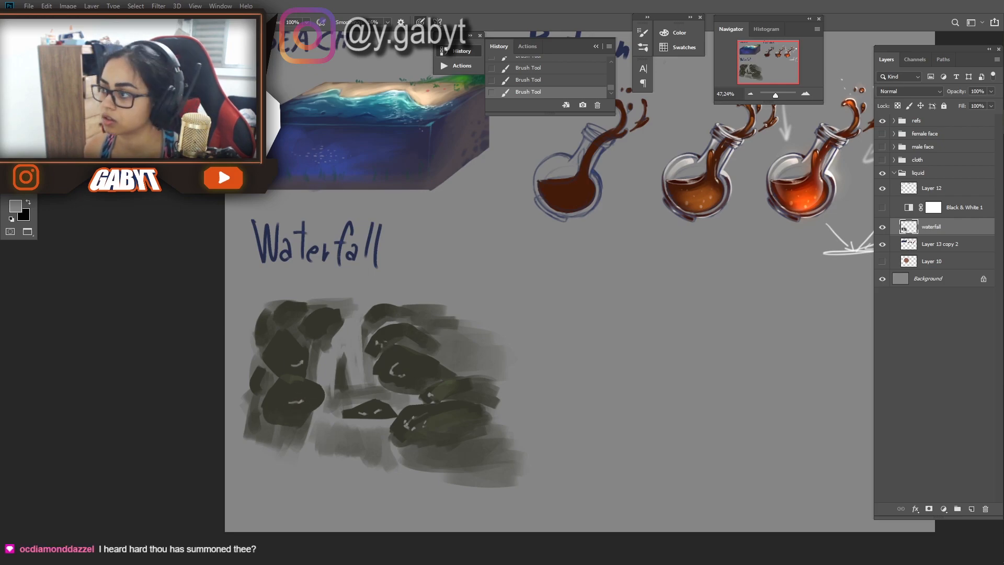
scroll(739, 93, "up", 2)
left_click_drag(413, 359, 551, 243)
left_click(442, 260, "alt")
left_click(438, 256, "alt")
mouse_move(449, 255)
left_mouse_down()
mouse_move(453, 286)
mouse_move(540, 300)
left_mouse_up()
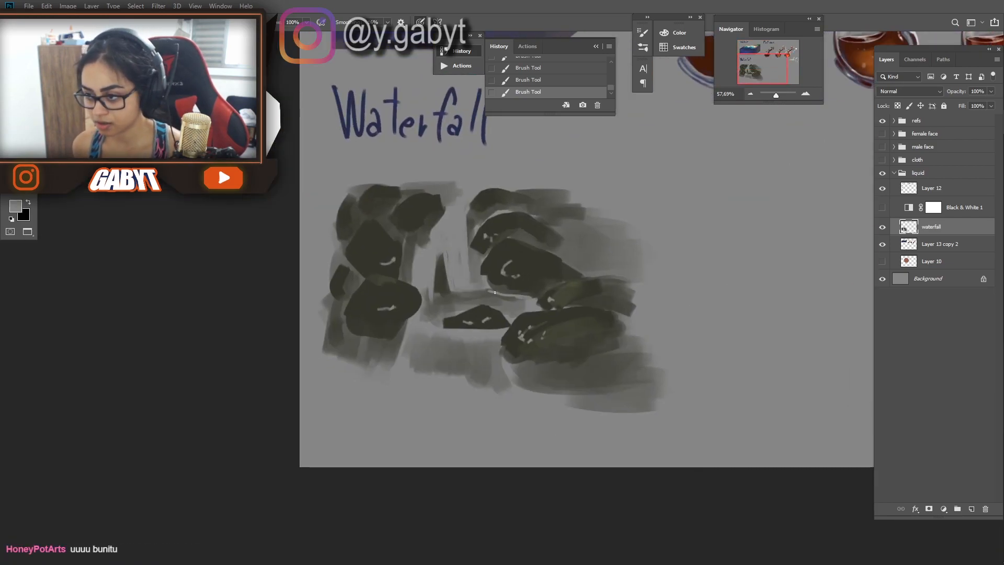
left_click_drag(462, 287, 496, 289)
left_click_drag(463, 245, 453, 287)
Step: Define the upper fall's streams and the lower cascade with sampled grey tones
left_click(484, 215, "alt")
left_click_drag(483, 205, 452, 272)
mouse_move(450, 224)
left_mouse_down()
mouse_move(446, 276)
mouse_move(445, 238)
mouse_move(500, 264)
mouse_move(466, 243)
left_mouse_up()
left_click(490, 238, "alt")
left_click_drag(529, 346, 536, 390)
Step: Sample the dark rock colour and paint a wide, dark pool across the base of the waterfall
left_click(419, 325, "alt")
left_click_drag(395, 414, 542, 408)
left_click_drag(405, 426, 562, 455)
left_click_drag(502, 437, 598, 455)
left_click_drag(388, 422, 636, 445)
left_click_drag(350, 435, 432, 430)
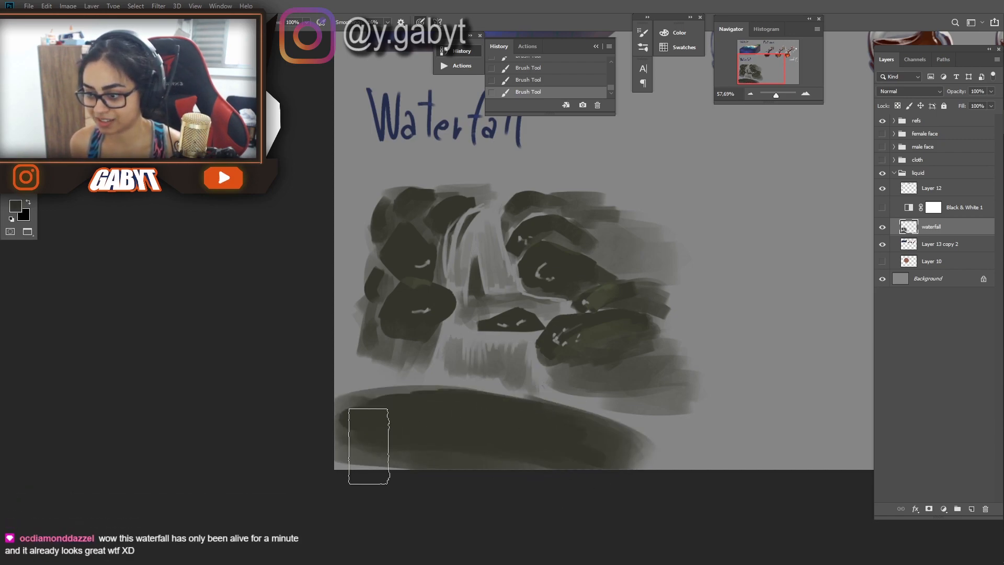
left_click_drag(622, 445, 492, 455)
left_click_drag(387, 424, 365, 430)
Step: Paint lighter mist over the pool's upper edge with sampled greys, undoing one stroke along the way
left_click(419, 379, "alt")
left_click_drag(387, 377, 461, 392)
mouse_move(470, 385)
left_mouse_down()
mouse_move(518, 385)
mouse_move(533, 399)
mouse_move(355, 395)
left_mouse_up()
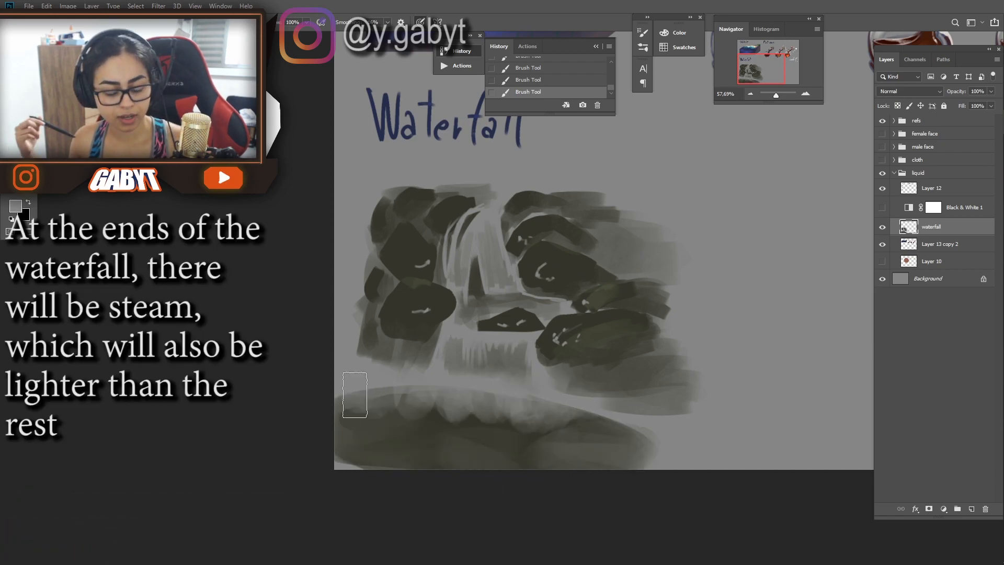
key("ctrl+z")
left_click_drag(564, 393, 600, 417)
left_click(444, 432, "alt")
left_click_drag(355, 418, 530, 414)
Step: Sample a light grey, shrink the brush and refine the falling water and the splash at the pool's edge
left_click(501, 293, "alt")
key("bracketleft")
key("bracketleft")
key("bracketleft")
key("bracketleft")
key("bracketleft")
key("bracketleft")
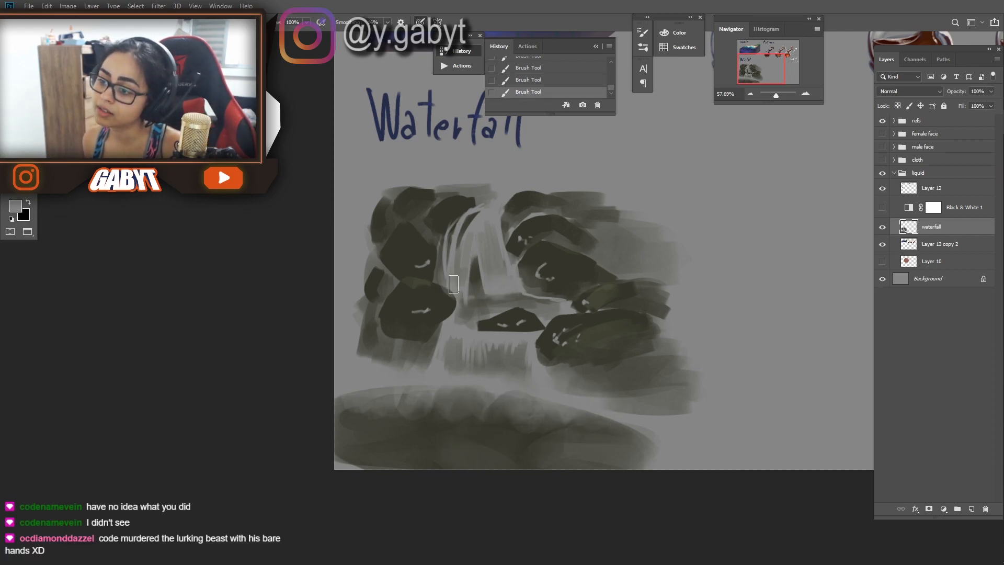
left_click_drag(493, 250, 474, 263)
left_click_drag(475, 205, 458, 217)
mouse_move(410, 407)
left_mouse_down()
mouse_move(496, 413)
mouse_move(541, 430)
left_mouse_up()
Step: Dab small water droplets onto the pool with a tiny brush
key("bracketleft")
key("bracketleft")
key("bracketleft")
left_click(522, 448)
left_click_drag(534, 447, 541, 443)
left_click(536, 459)
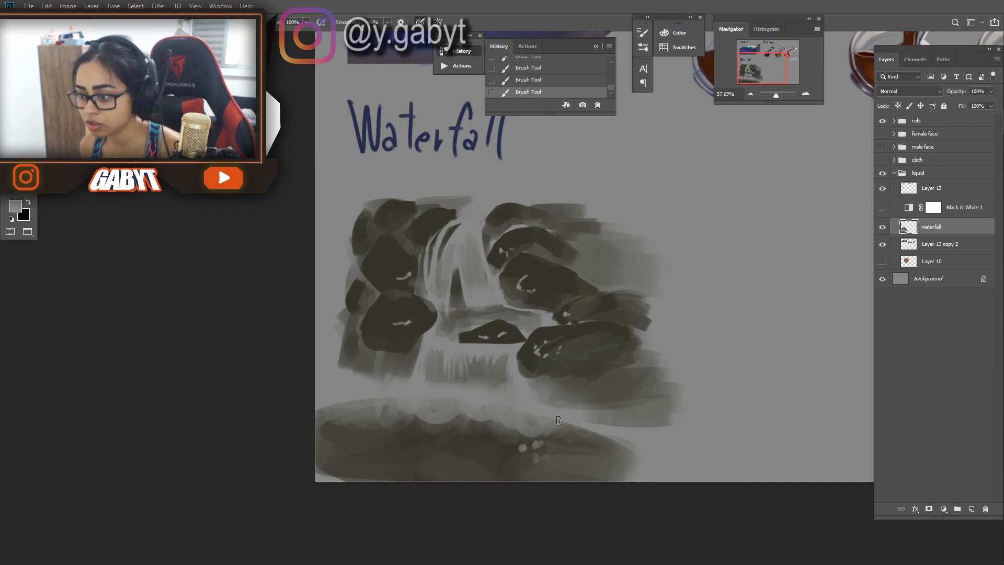
scroll(497, 304, "down", 1)
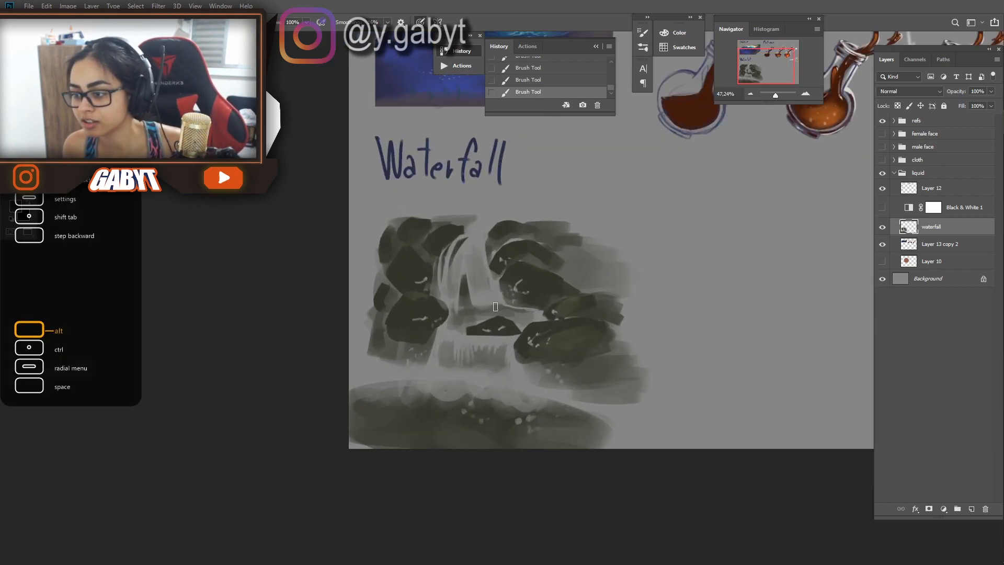
Step: Add thin light streams spilling over the rocks on the left side of the upper fall
left_click_drag(452, 247, 444, 277)
left_click(465, 252, "alt")
left_click_drag(456, 226, 435, 267)
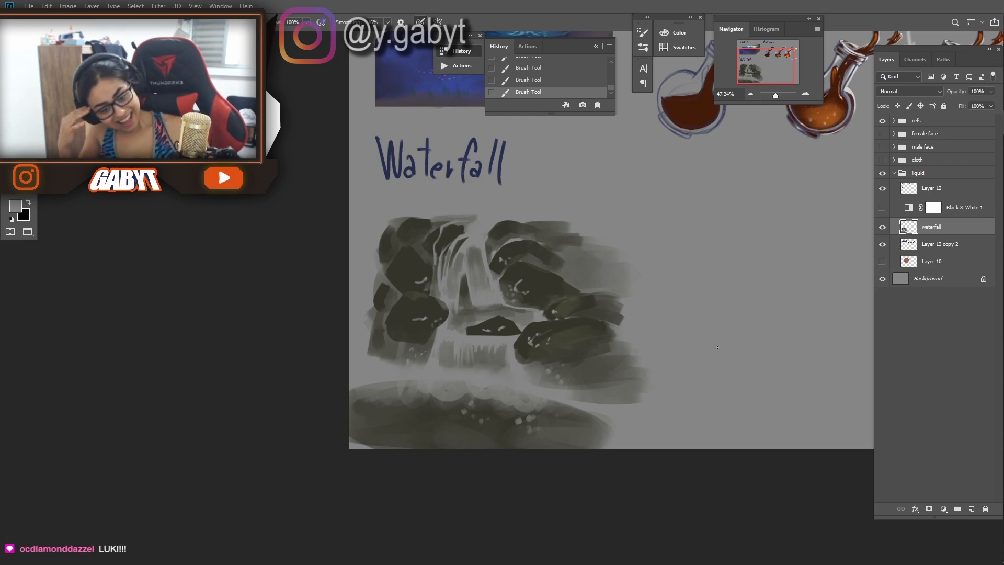
left_click_drag(556, 239, 544, 278)
scroll(507, 305, "up", 2)
left_click_drag(507, 305, 541, 215)
Step: Paint additional dark rocks on the far right and rework the neighbouring rocks with sampled tones
left_click(570, 222, "alt")
mouse_move(640, 215)
left_mouse_down()
mouse_move(621, 221)
mouse_move(626, 237)
mouse_move(670, 222)
left_mouse_up()
left_click_drag(680, 227, 645, 254)
left_click_drag(520, 203, 474, 268)
left_click_drag(565, 261, 596, 245)
mouse_move(578, 264)
left_mouse_down()
mouse_move(612, 256)
mouse_move(595, 252)
left_mouse_up()
left_click(560, 250, "alt")
left_click_drag(554, 256, 502, 235)
Step: Set the brush colour to a pale greyish teal for the water highlights
key("n")
left_click(380, 338)
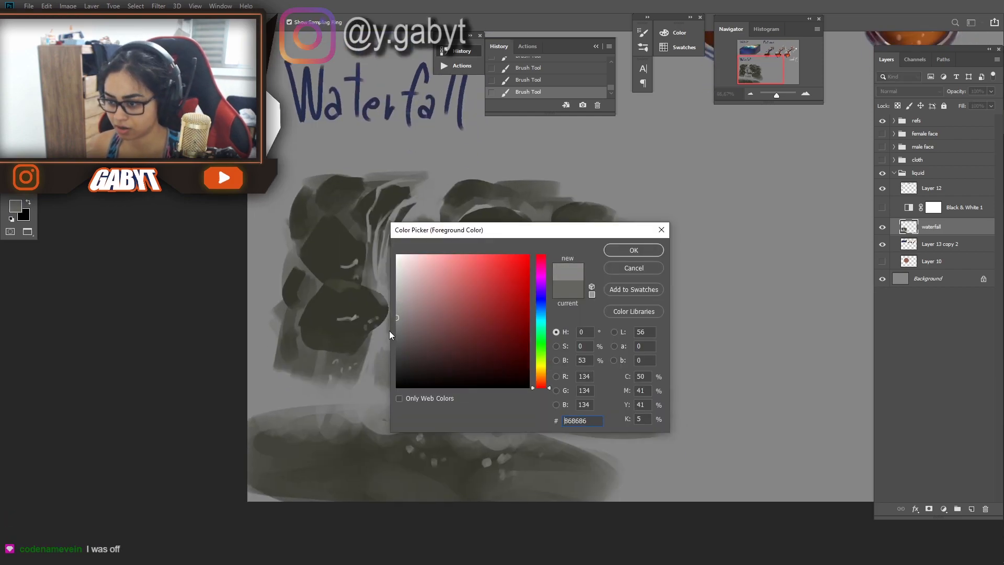
left_click_drag(379, 338, 358, 378)
left_click(382, 350)
left_click(385, 344)
key("Return")
Step: Paint pale highlights on the cascade lips, the crest of the fall and the pool's surface edges
left_click_drag(470, 348, 477, 361)
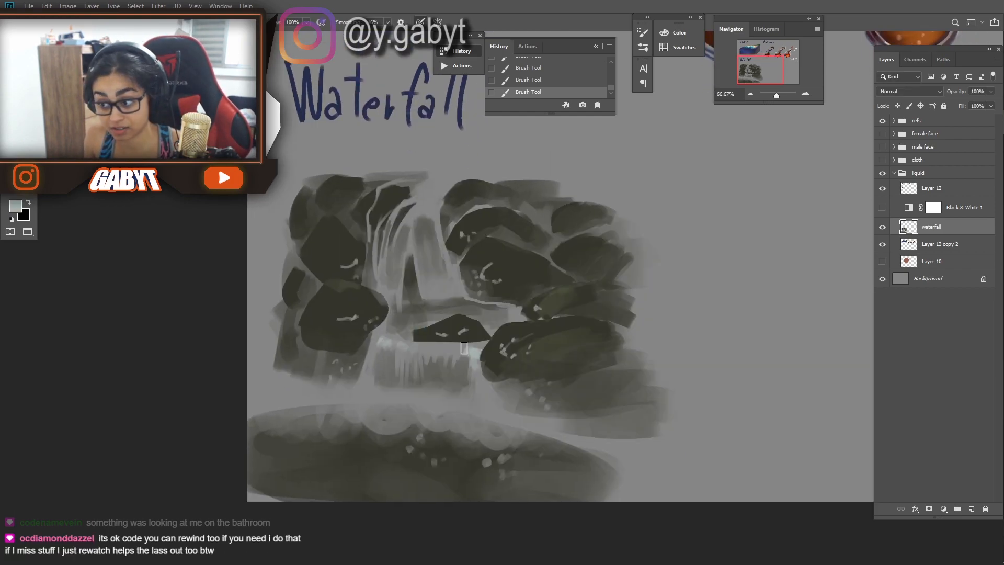
left_click_drag(435, 208, 410, 215)
left_click_drag(515, 309, 525, 318)
left_click_drag(375, 328, 371, 337)
left_click_drag(535, 420, 585, 420)
left_click_drag(599, 439, 635, 442)
mouse_move(259, 401)
left_mouse_down()
mouse_move(305, 397)
mouse_move(334, 413)
left_mouse_up()
Step: Refine the pool's edge and build up the lower cascade's water and mist with sampled tones
left_click(305, 431, "alt")
left_click_drag(606, 458, 529, 434)
left_click_drag(776, 95, 778, 94)
left_click(570, 277, "alt")
left_click_drag(556, 265, 565, 280)
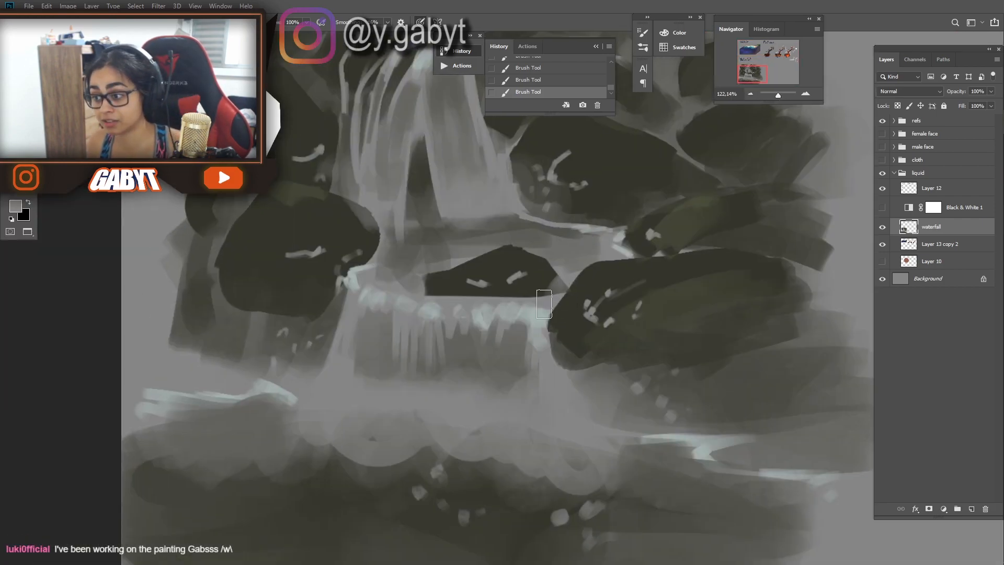
left_click(751, 94)
left_click_drag(549, 113, 549, 157)
left_click_drag(549, 157, 549, 113)
left_click(751, 94)
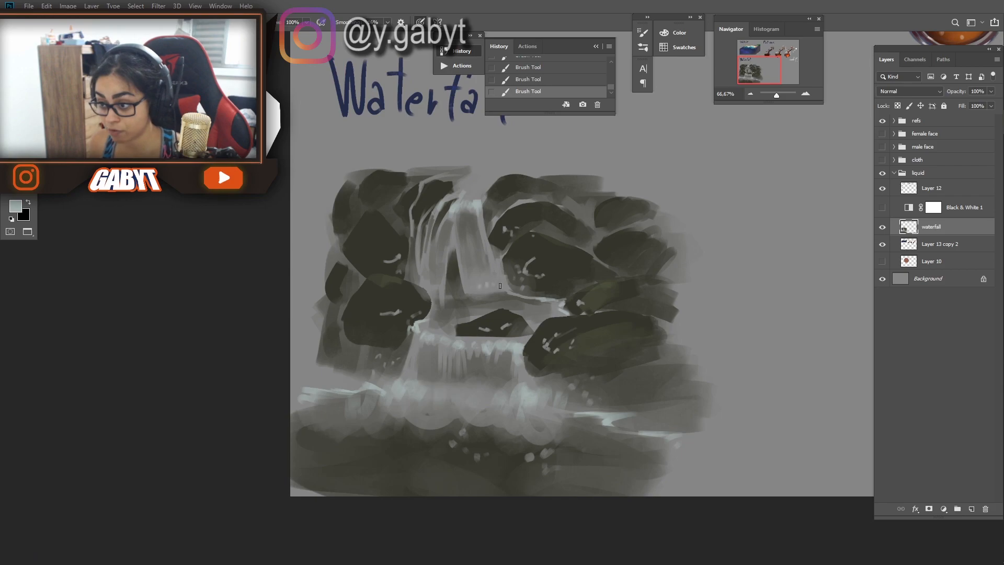
Step: Paint olive-green moss patches on the rocks on both sides of the waterfall
left_click(20, 209)
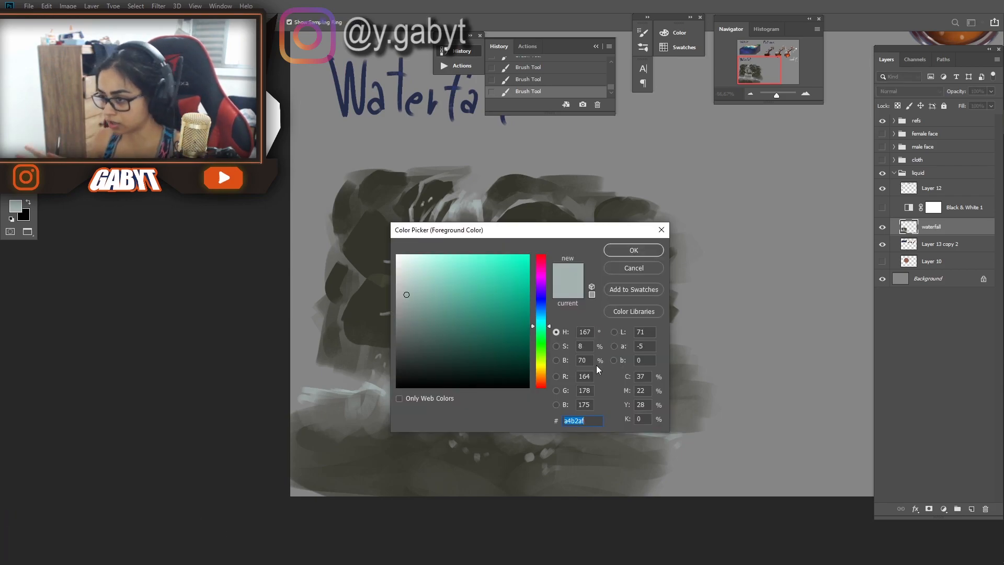
key("Return")
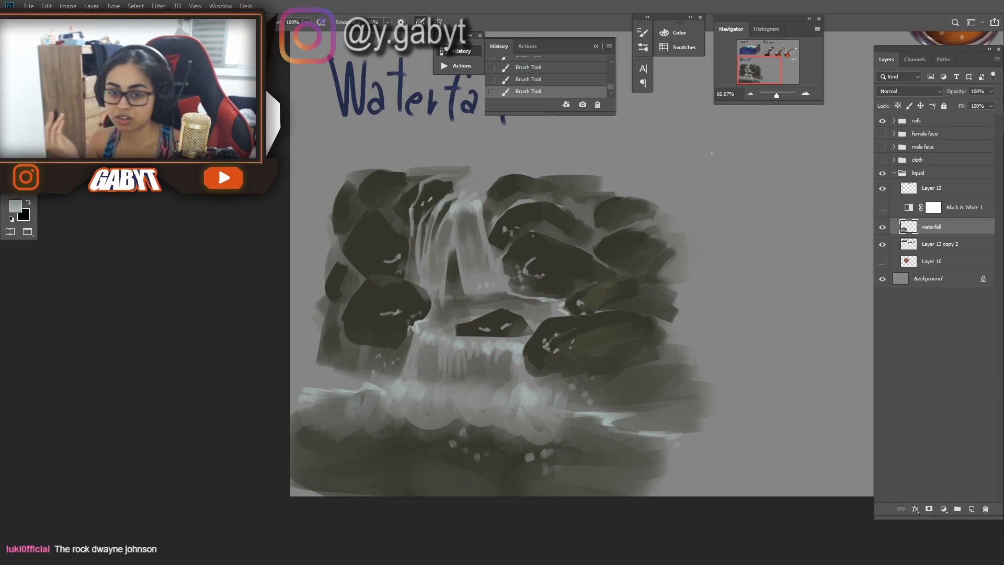
left_click_drag(711, 152, 553, 290)
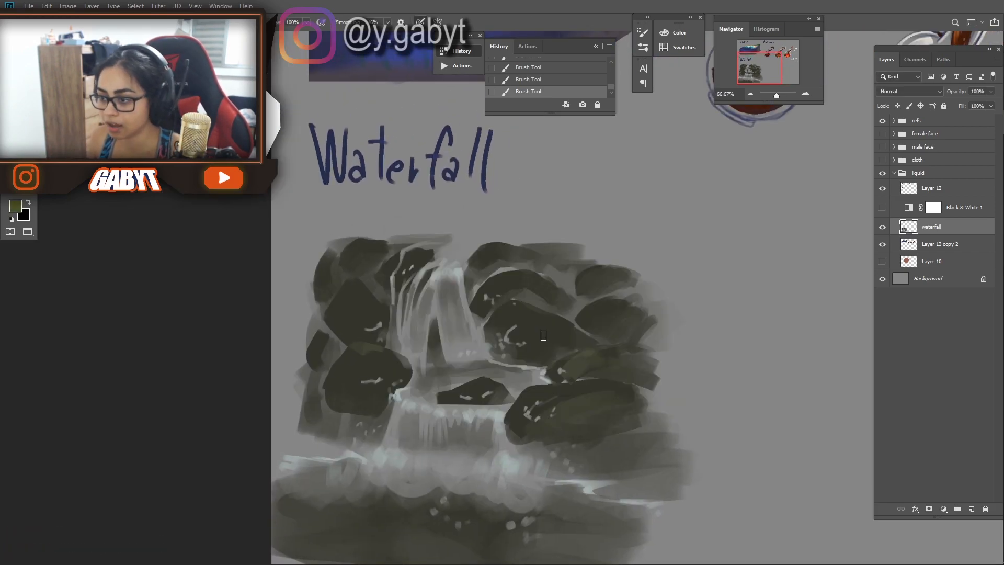
left_click_drag(542, 331, 510, 301)
left_click_drag(338, 377, 398, 368)
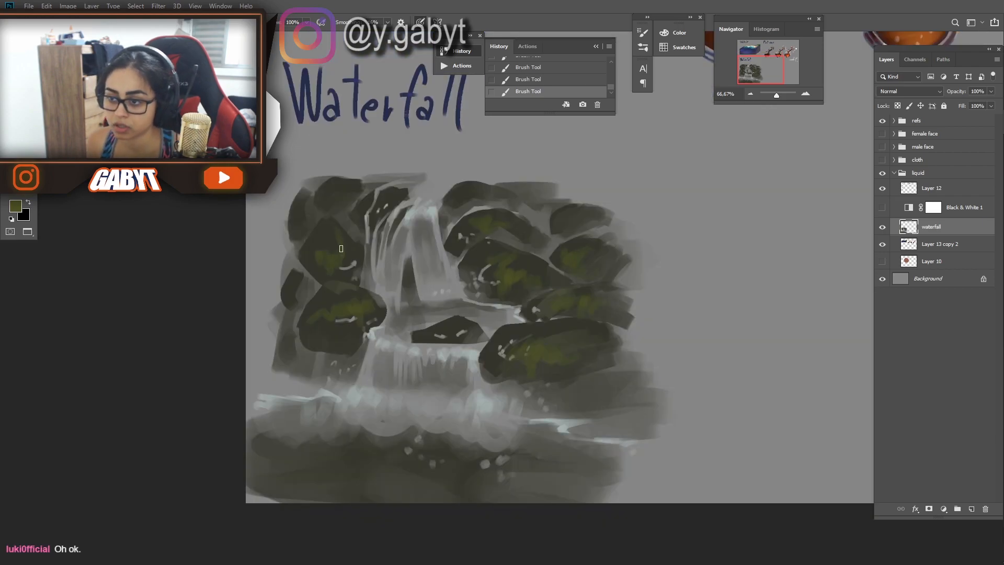
left_click_drag(338, 187, 328, 195)
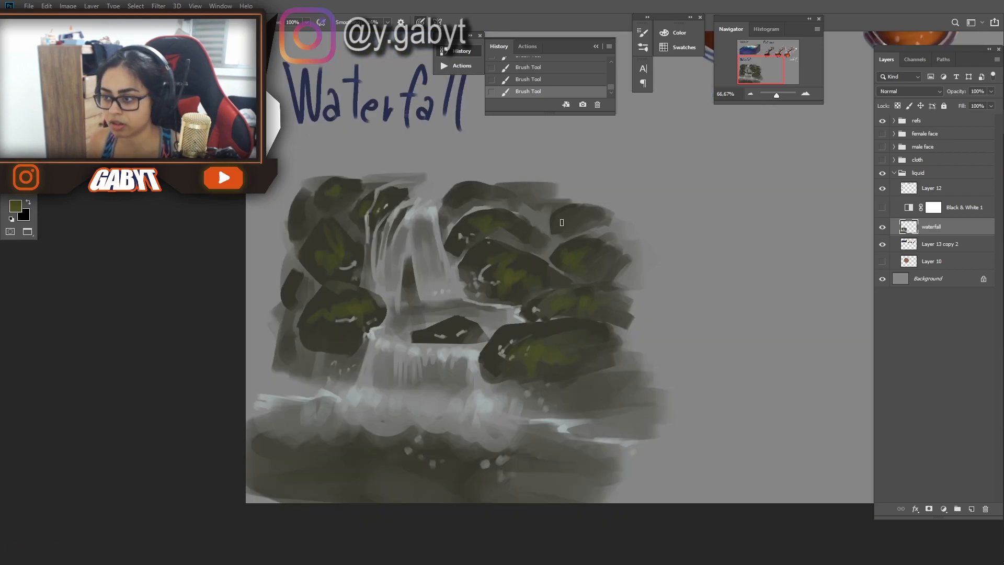
Step: Darken and extend the outer edge of the rock wall on the left with long vertical strokes
scroll(503, 297, "down", 2)
scroll(502, 296, "up", 4)
left_click_drag(251, 272, 249, 301)
left_click_drag(249, 251, 227, 330)
left_click_drag(230, 201, 225, 360)
scroll(403, 175, "down", 3)
scroll(404, 176, "up", 3)
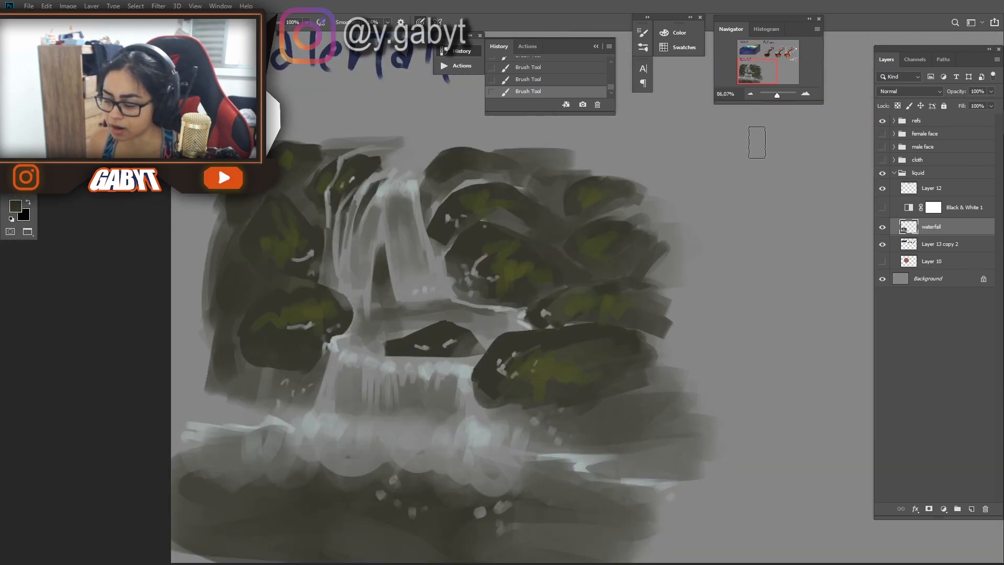
Step: Sample the moss green and paint moss onto the small rock between the two cascades
left_click(325, 308, "alt")
scroll(385, 309, "up", 1)
left_click_drag(467, 305, 464, 322)
left_click_drag(410, 320, 431, 310)
left_click_drag(474, 318, 488, 303)
Step: Switch to another brush preset, shrink it and touch up the large lower-right rock with a sampled dark tone
right_click(391, 280)
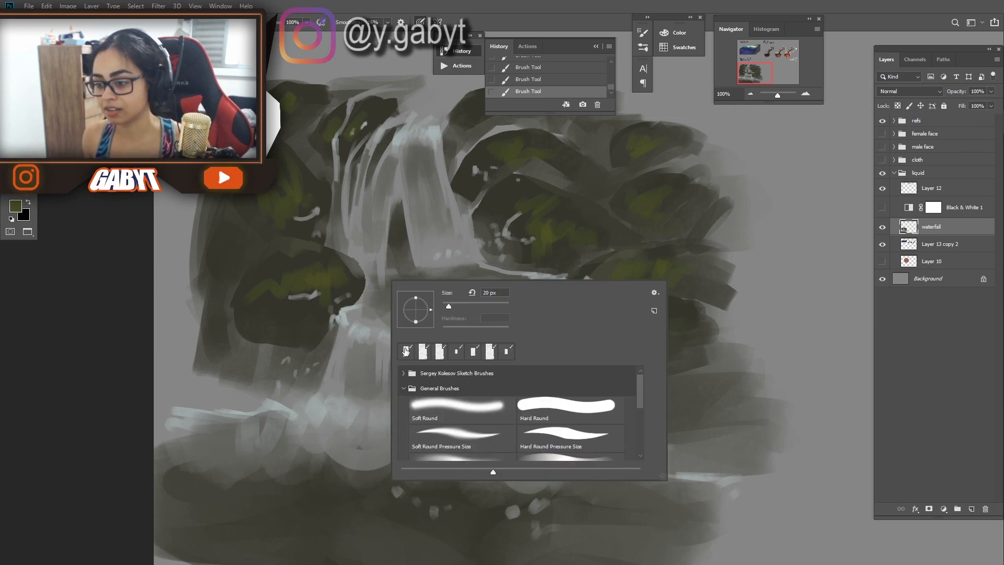
left_click(413, 345)
left_click_drag(497, 346, 207, 335)
scroll(207, 335, "up", 3)
key("bracketleft")
key("bracketleft")
key("bracketleft")
left_click(565, 177, "alt")
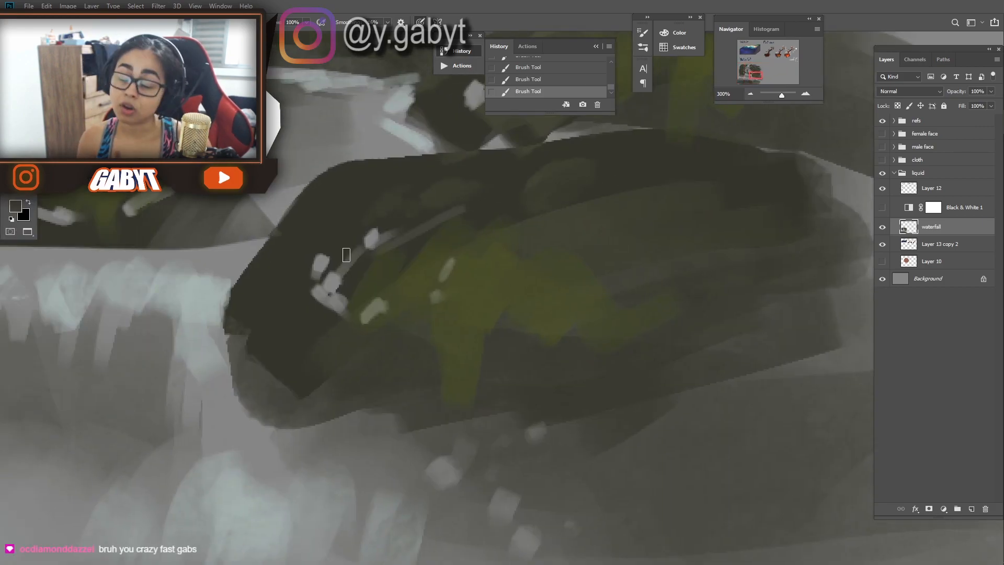
left_click_drag(782, 95, 775, 96)
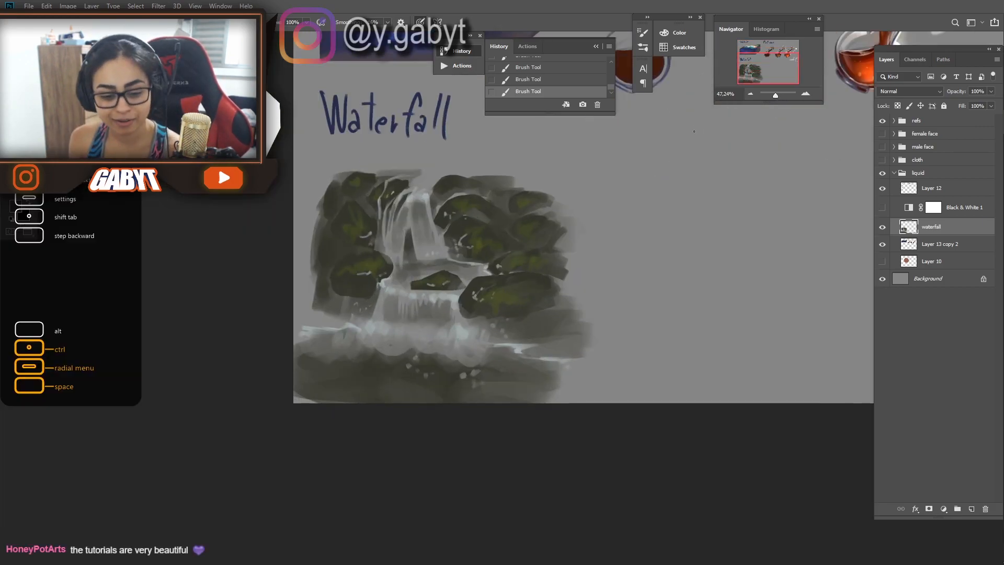
Step: Save the document and sample the pale water colour from the upper fall
key("ctrl+s")
mouse_move(696, 147)
left_mouse_down()
mouse_move(522, 391)
mouse_move(668, 211)
left_mouse_up()
scroll(408, 335, "up", 1)
left_click_drag(471, 246, 461, 230)
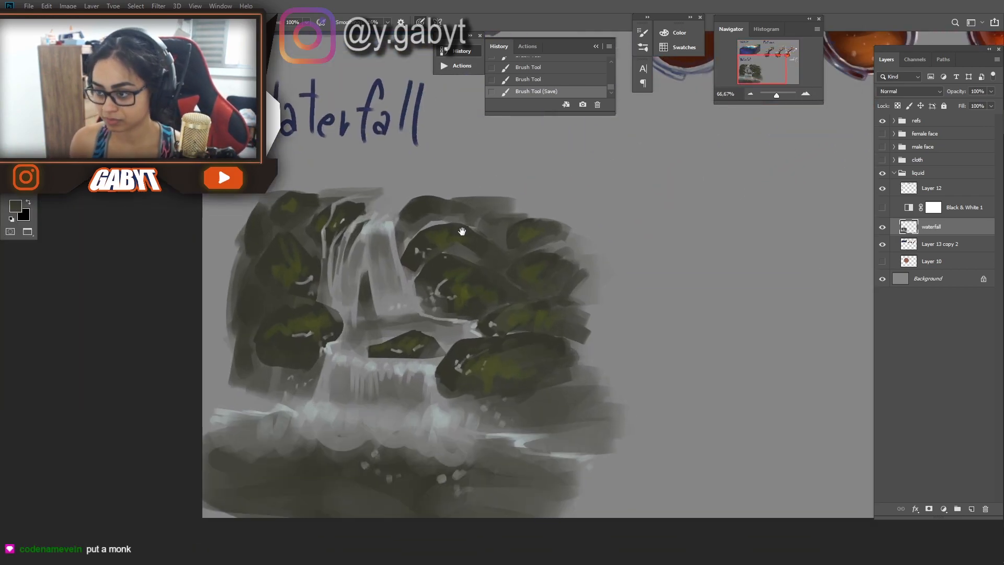
left_click(391, 222, "alt")
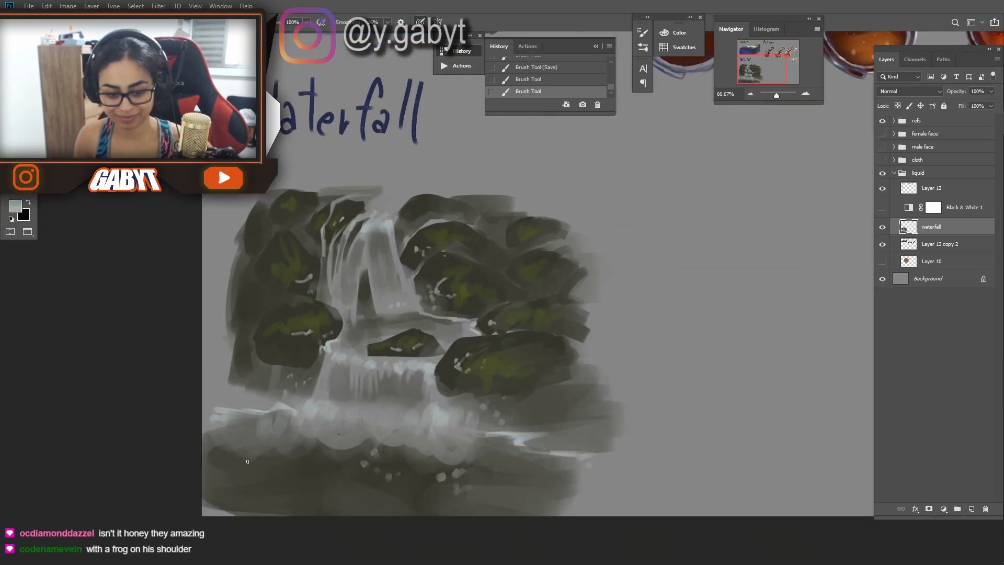
Step: Try newly picked colours in strokes on the waterfall and revert the painting to the saved history state
left_click(16, 206)
left_click(634, 250)
key("ctrl+plus")
key("ctrl+plus")
left_click(334, 331)
left_click(16, 206)
left_click(497, 346)
left_click(634, 251)
left_click_drag(341, 338, 315, 373)
left_click_drag(780, 95, 778, 95)
left_click_drag(610, 87, 612, 77)
left_click(537, 87)
left_click_drag(778, 95, 776, 96)
Step: Pick a pale teal and paint highlights along the lip of the lower cascade and the top of the upper fall
left_click(15, 206)
left_click(635, 250)
left_click(474, 343, "alt")
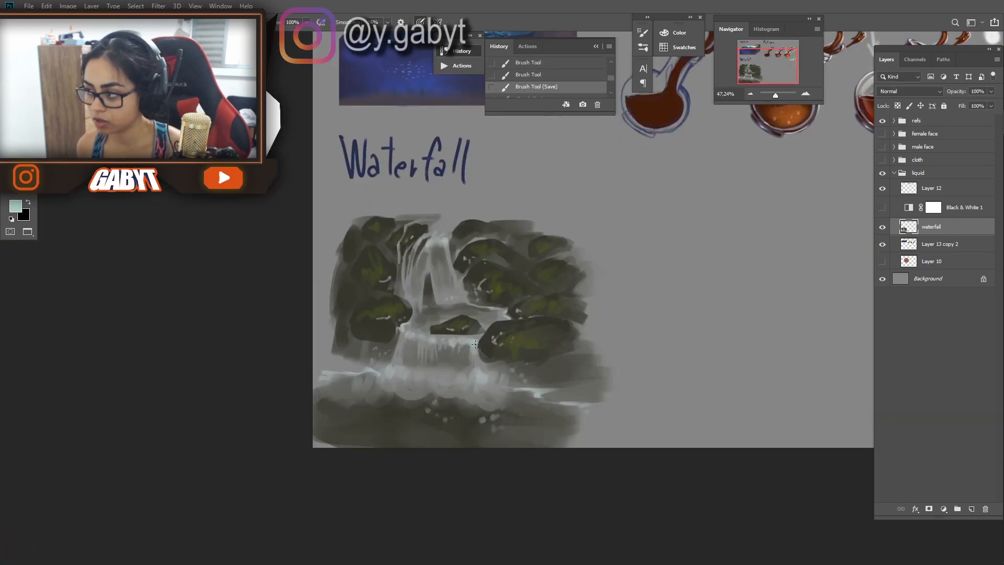
left_click_drag(475, 341, 452, 343)
left_click_drag(446, 340, 435, 345)
left_click_drag(420, 339, 412, 336)
left_click_drag(436, 242, 445, 244)
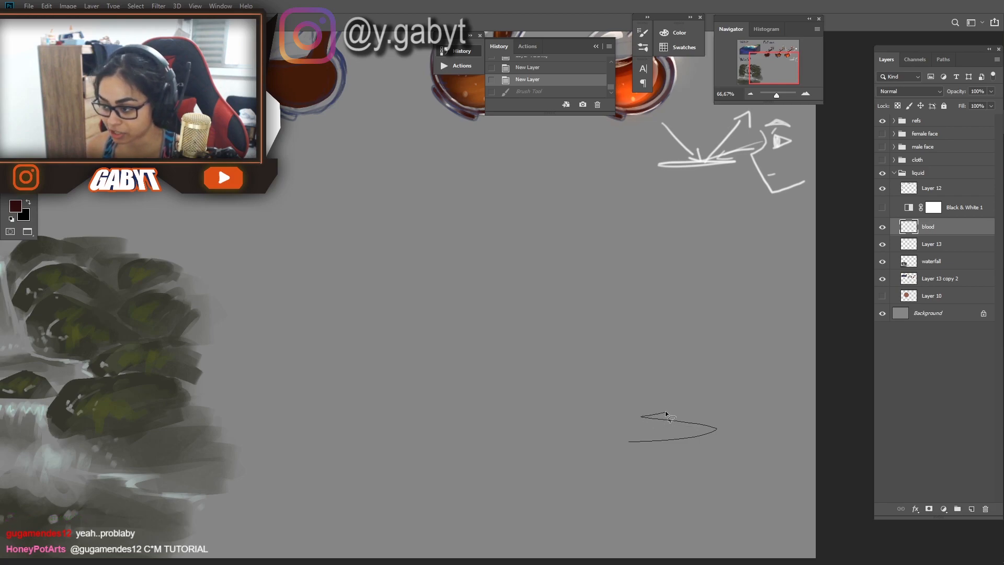
Step: Lasso a flat, lobed puddle shape on the blood layer, fill it with dark red and deselect
mouse_move(487, 408)
left_mouse_down()
mouse_move(386, 443)
mouse_move(597, 438)
left_mouse_up()
key("g")
left_click(543, 447)
key("ctrl+d")
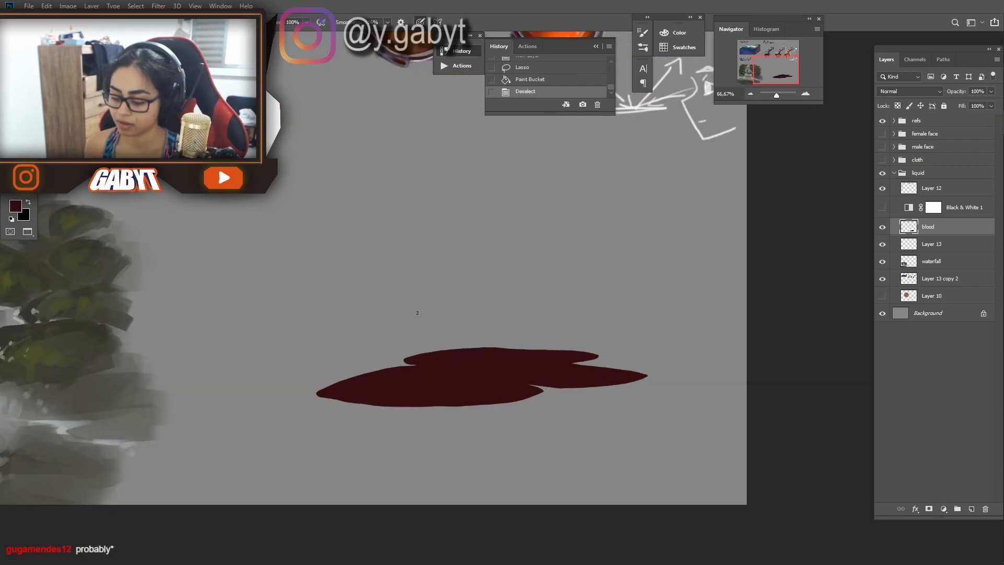
Step: Reposition the blood puddle, lock the blood layer's transparent pixels and add a new layer above it
mouse_move(422, 354)
left_mouse_down()
mouse_move(456, 349)
mouse_move(493, 420)
left_mouse_up()
left_click_drag(515, 426, 513, 367)
left_click(897, 106)
left_click(972, 509)
Step: Set the foreground colour to light grey #cacaca and paint bright highlights on the puddle's front edge and left tip
key("ctrl+plus")
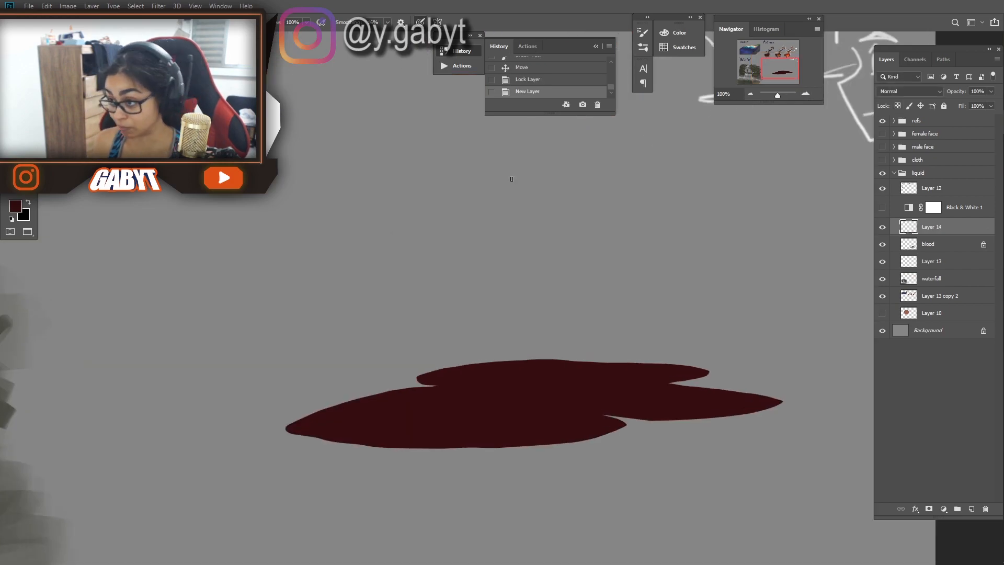
left_click_drag(672, 260, 630, 220)
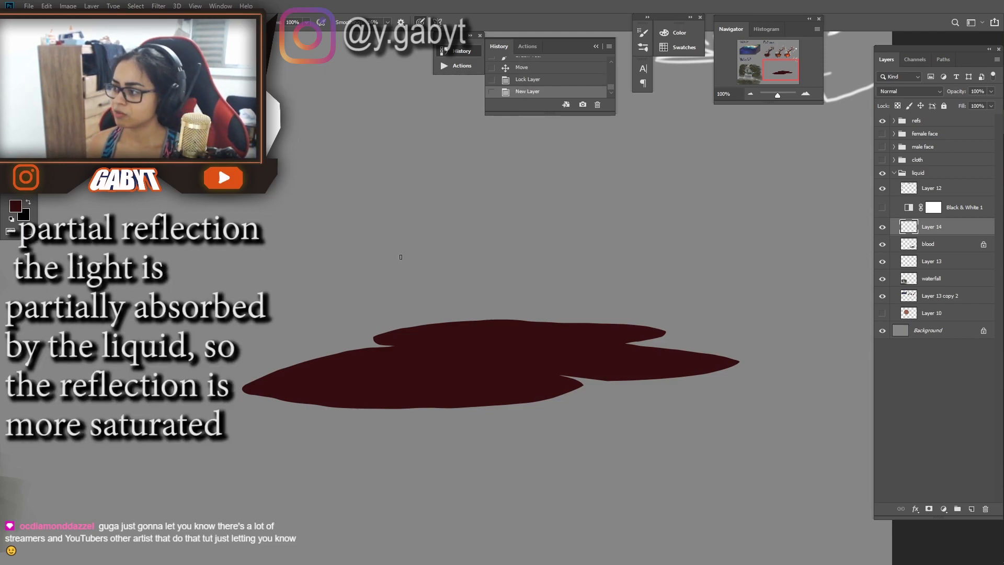
left_click(15, 207)
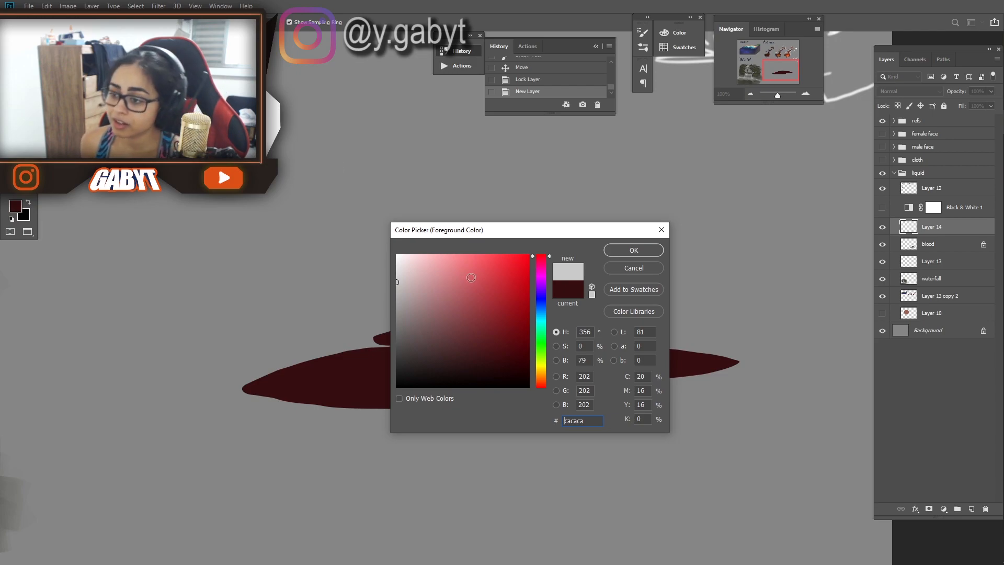
left_click(634, 251)
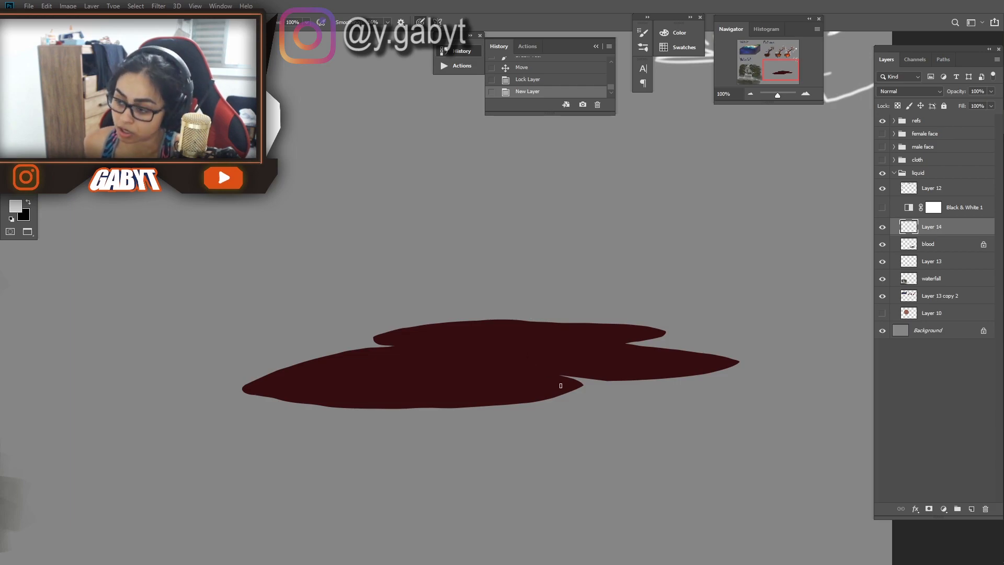
left_click_drag(572, 385, 554, 392)
left_click_drag(572, 384, 536, 395)
left_click_drag(251, 388, 281, 393)
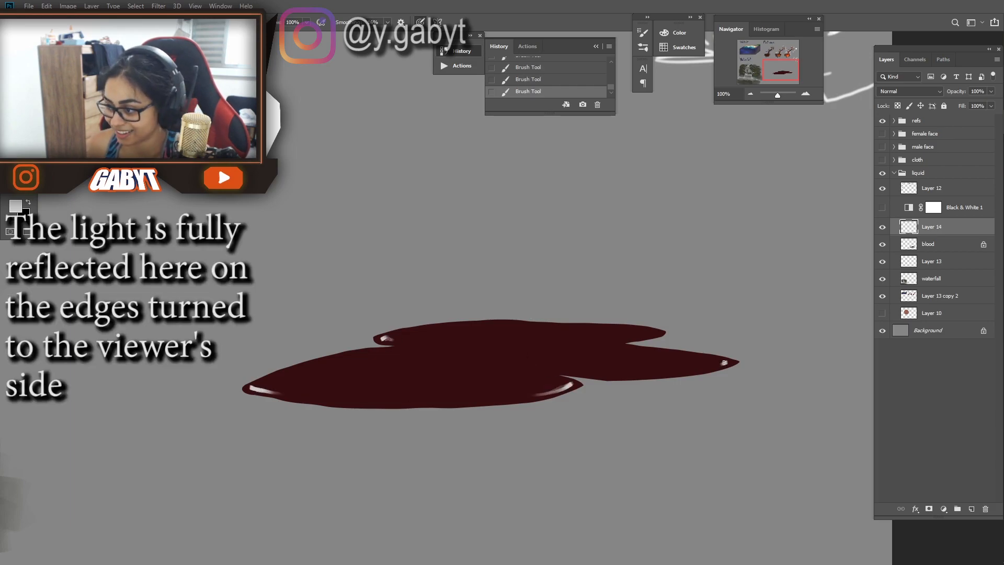
Step: Dab small broken highlights along the puddle's right lobes and lower front edge
left_click_drag(710, 366, 688, 370)
left_click(612, 372)
left_click(624, 372)
left_click_drag(653, 334, 632, 334)
left_click_drag(594, 371, 578, 371)
left_click_drag(391, 401, 406, 400)
Step: Sample the puddle's dark red, then add a layer beneath the highlights and clip it to the blood layer
left_click_drag(778, 95, 779, 84)
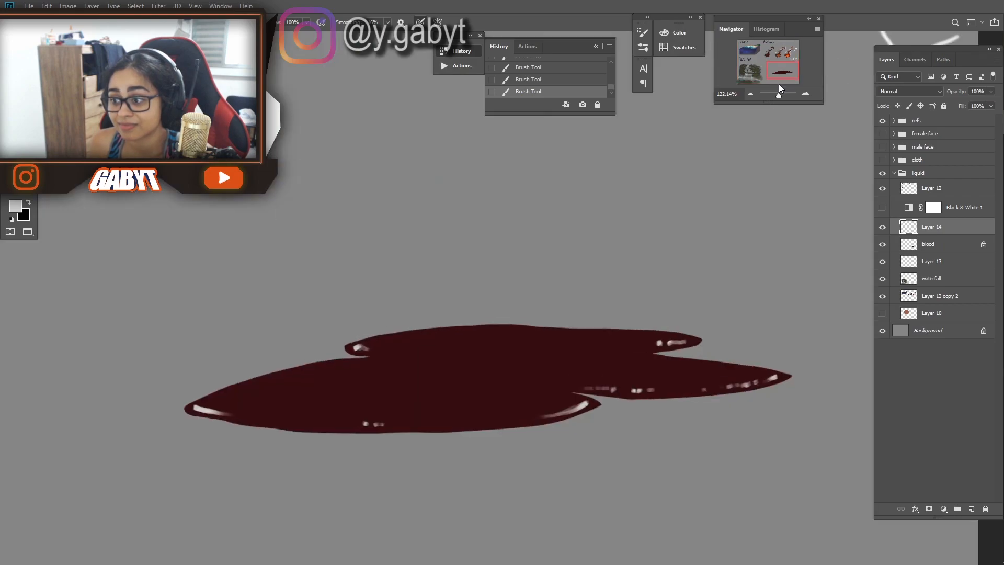
left_click(618, 366, "alt")
left_click(971, 509)
left_click_drag(931, 227, 929, 255)
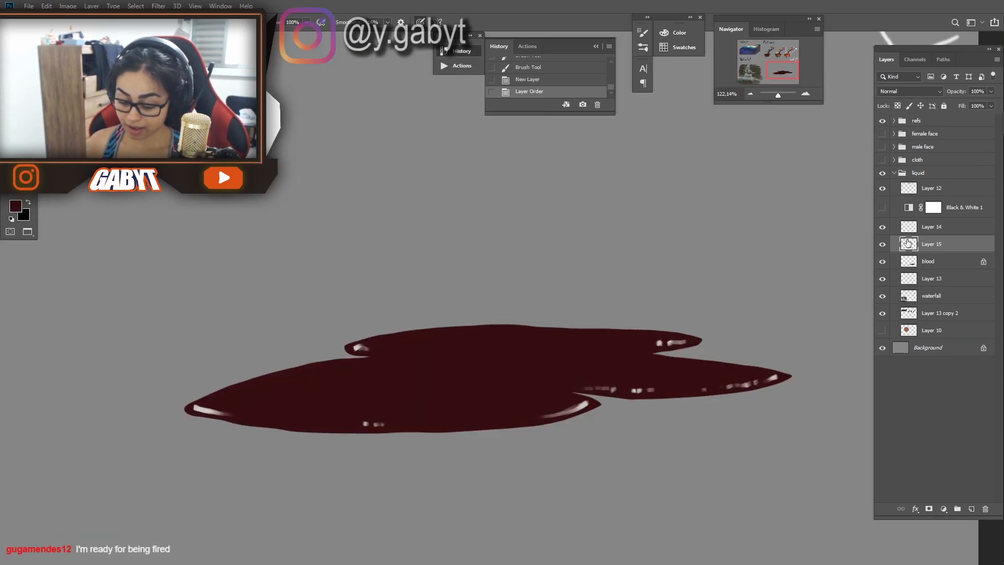
left_click(945, 248, "ctrl")
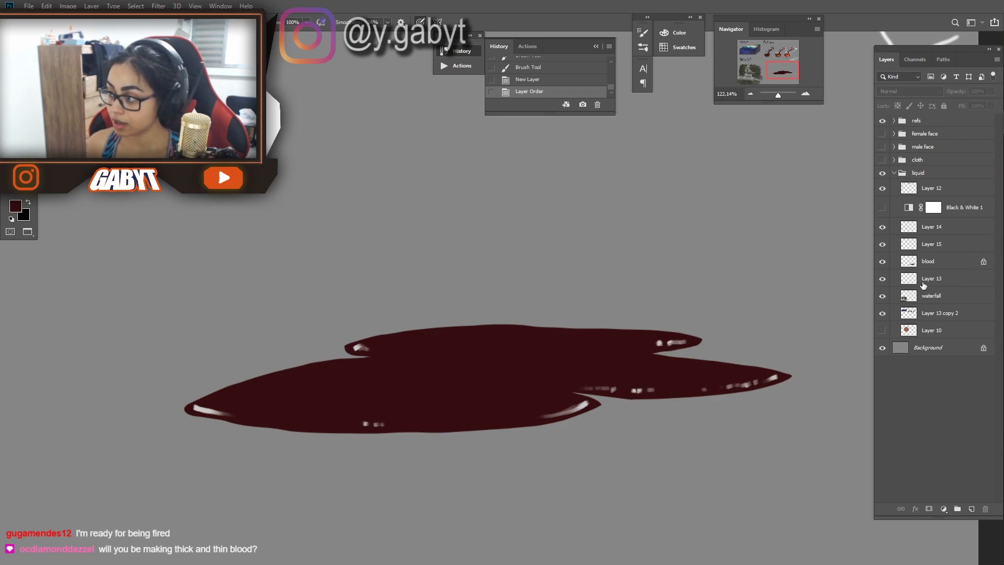
left_click(947, 253, "ctrl+alt")
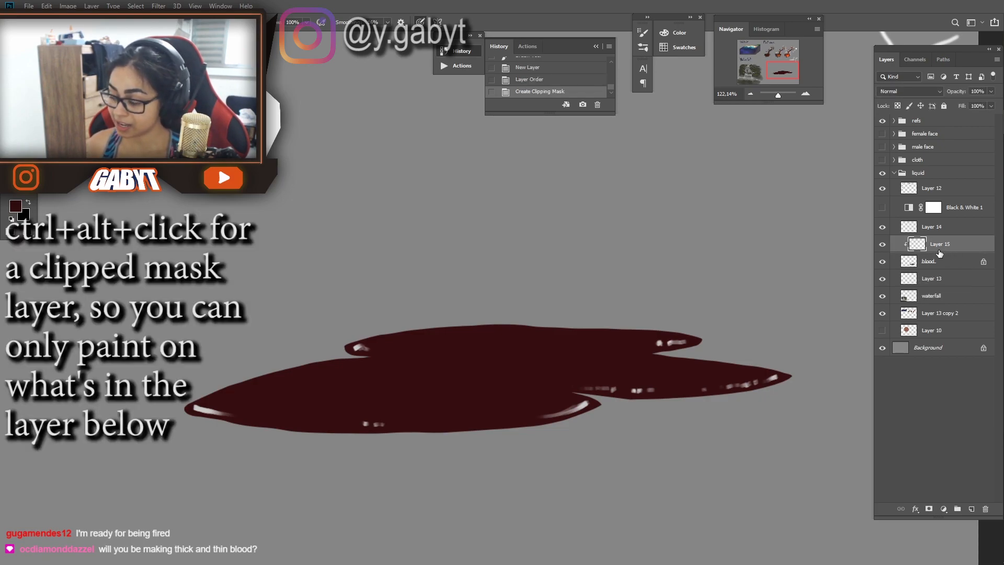
Step: Choose the near-black red #1a1011 and paint a dark rim along the puddle's front edge
left_click(634, 250)
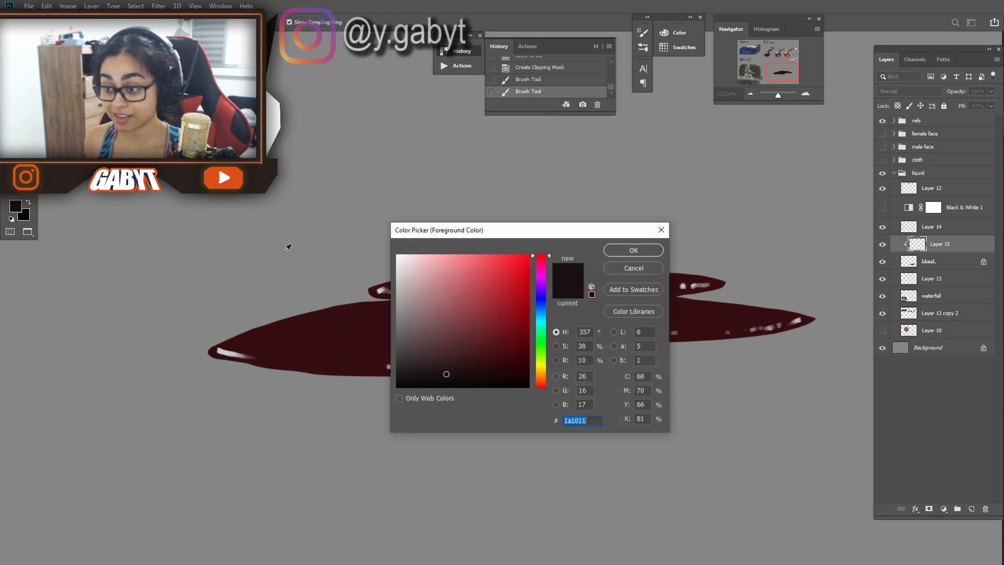
key("Return")
mouse_move(246, 367)
left_mouse_down()
mouse_move(614, 359)
mouse_move(748, 339)
left_mouse_up()
key("super")
key("super")
Step: Switch to a large soft brush and shade the back of the puddle with a dark gradient
right_click(381, 196)
double_click(440, 267)
mouse_move(463, 210)
left_mouse_down()
mouse_move(634, 218)
mouse_move(276, 222)
left_mouse_up()
Step: Choose the magenta red #9e1b53 and brush a lighter gradient across the front of the puddle on the blood layer
left_click(507, 295, "alt")
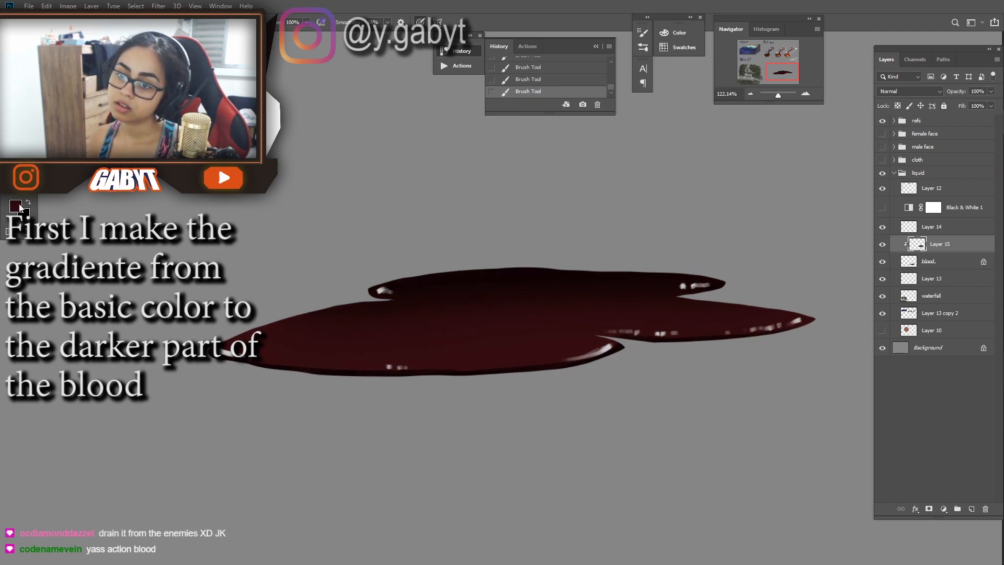
left_click(16, 206)
left_click(497, 295)
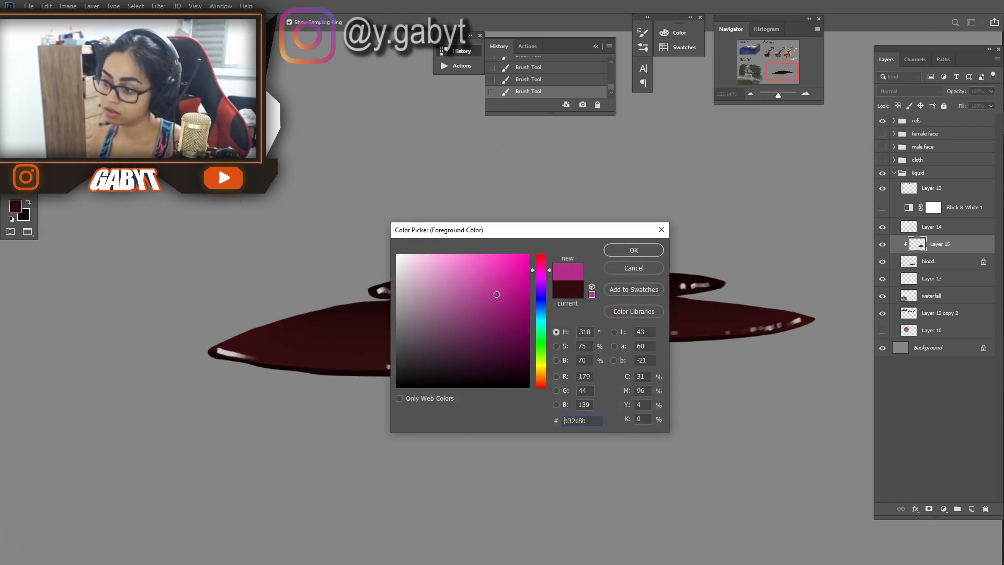
left_click_drag(550, 261, 542, 257)
left_click(507, 304)
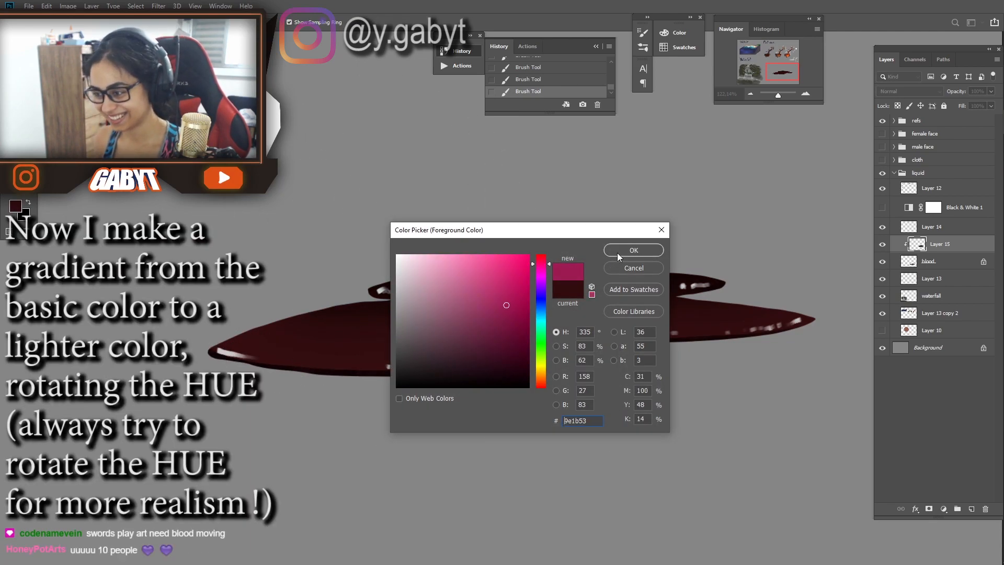
left_click(614, 254)
left_click_drag(272, 361, 439, 366)
key("ctrl+z")
left_click(929, 261)
left_click_drag(251, 395, 495, 389)
key("ctrl+z")
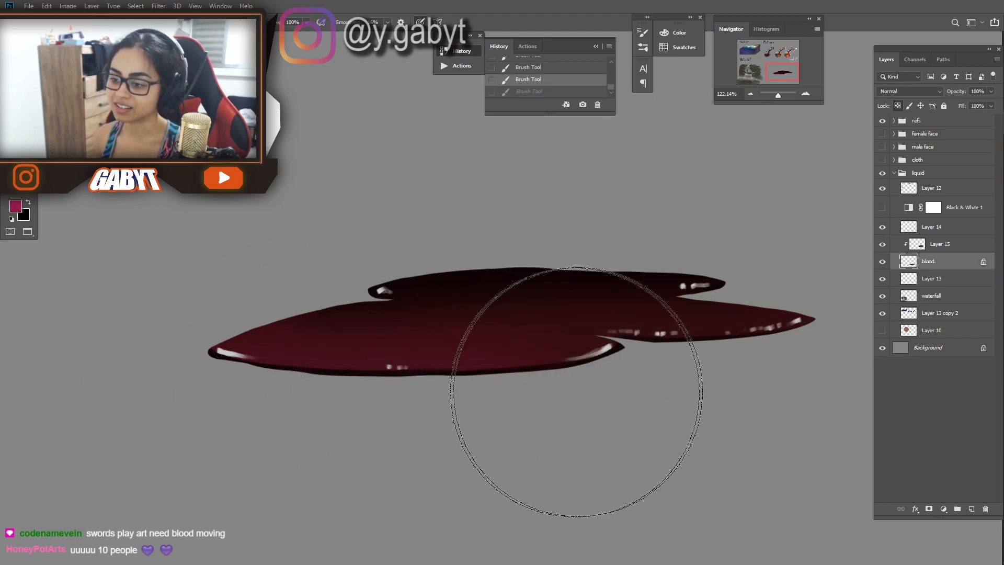
left_click_drag(178, 410, 727, 379)
Step: Lasso the puddle's back lobe on the clipped layer, softly brush background grey into it as a reflection, and deselect
left_click_drag(778, 95, 774, 95)
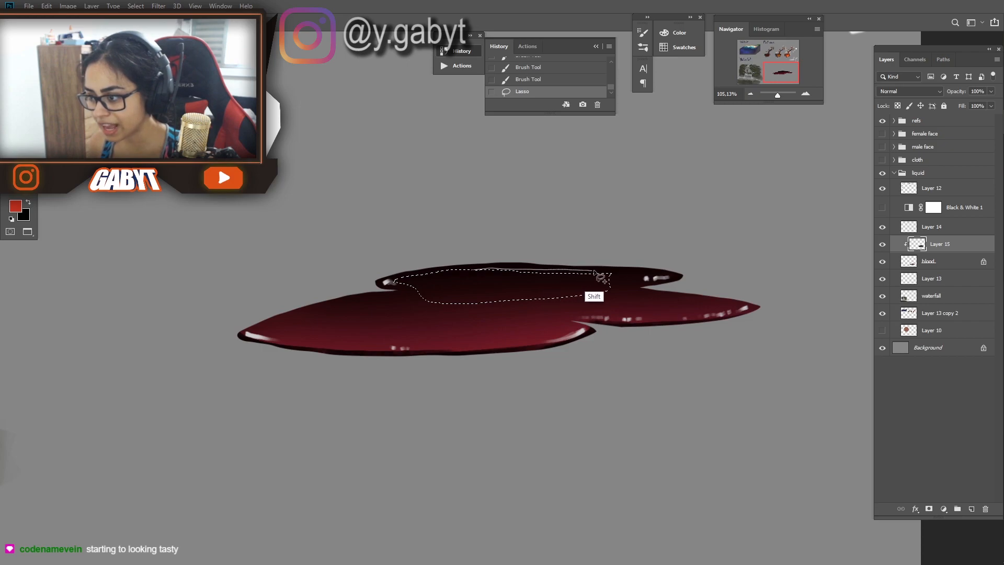
left_click_drag(616, 291, 453, 303)
key("ctrl+h")
key("b")
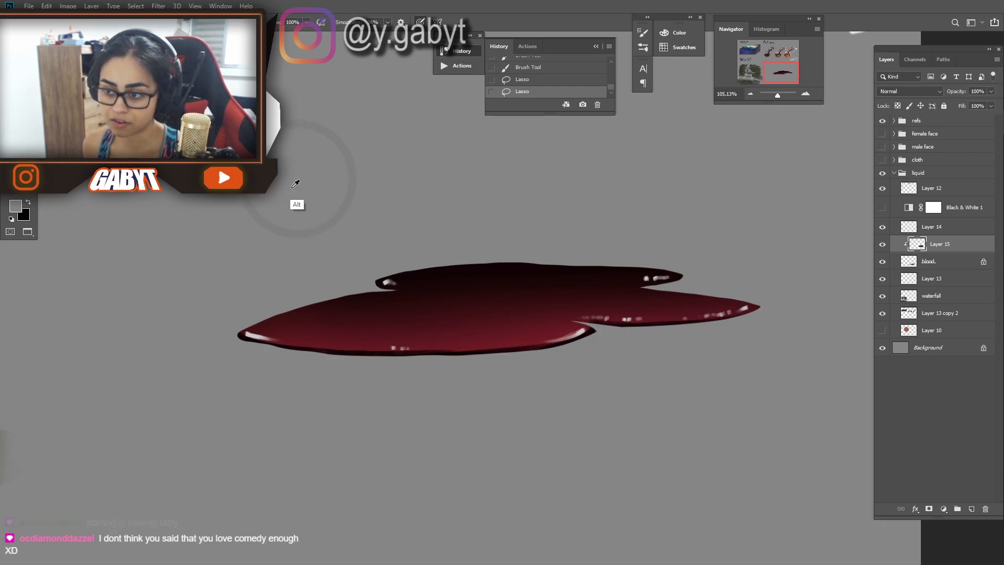
left_click_drag(358, 250, 641, 244)
key("ctrl+z")
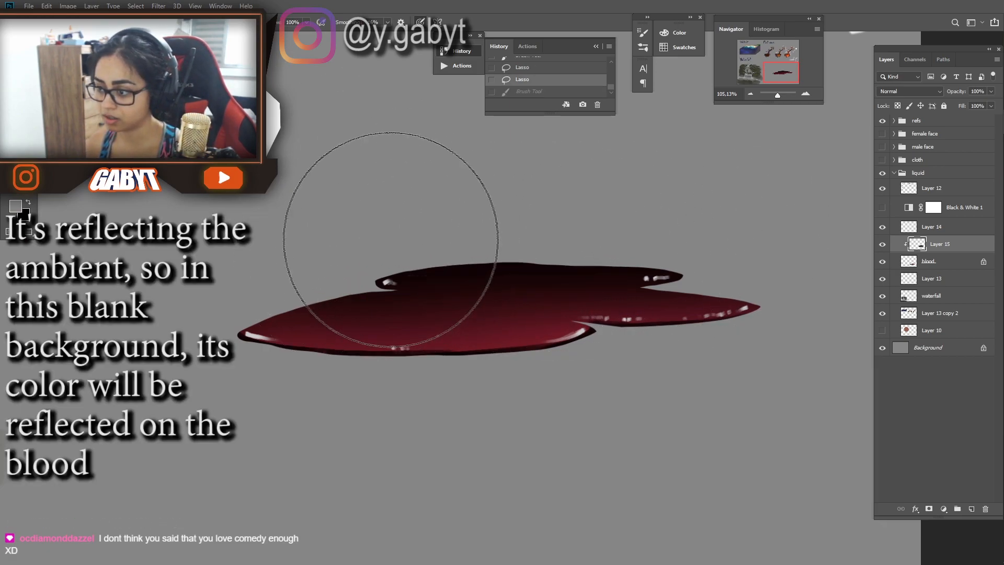
left_click_drag(392, 240, 636, 215)
left_click_drag(432, 225, 597, 204)
left_click_drag(388, 242, 416, 221)
key("l")
key("ctrl+minus")
key("ctrl+minus")
key("ctrl+d")
Step: Lasso a rounded area in the puddle's left lobe, brush a soft grey reflection along it and deselect
key("ctrl+minus")
key("ctrl+minus")
key("ctrl+minus")
key("ctrl+minus")
key("ctrl+minus")
key("ctrl+minus")
key("ctrl+plus")
key("ctrl+plus")
key("ctrl+plus")
key("ctrl+plus")
key("ctrl+plus")
key("ctrl+plus")
key("ctrl+plus")
left_click_drag(408, 298, 595, 236)
mouse_move(595, 235)
left_mouse_down()
mouse_move(479, 260)
mouse_move(598, 237)
left_mouse_up()
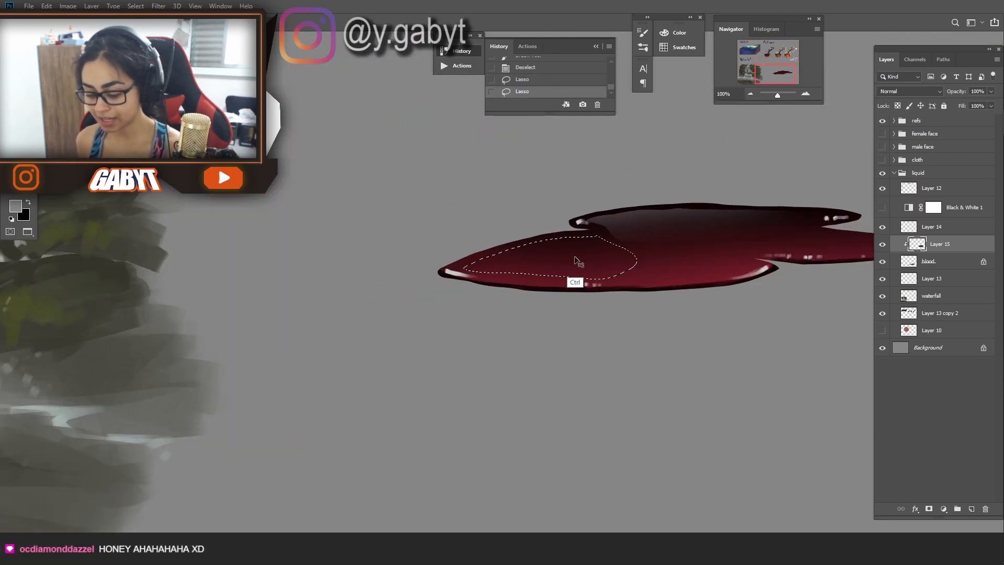
key("b")
left_click_drag(486, 220, 580, 209)
key("ctrl+d")
Step: Merge the blood, shading and highlight layers into one and move the puddle down near the canvas's lower edge
left_click_drag(778, 94, 775, 95)
left_click(919, 262)
left_click(919, 228, "shift")
key("ctrl+e")
left_click_drag(628, 251, 633, 455)
key("ctrl+minus")
key("ctrl+minus")
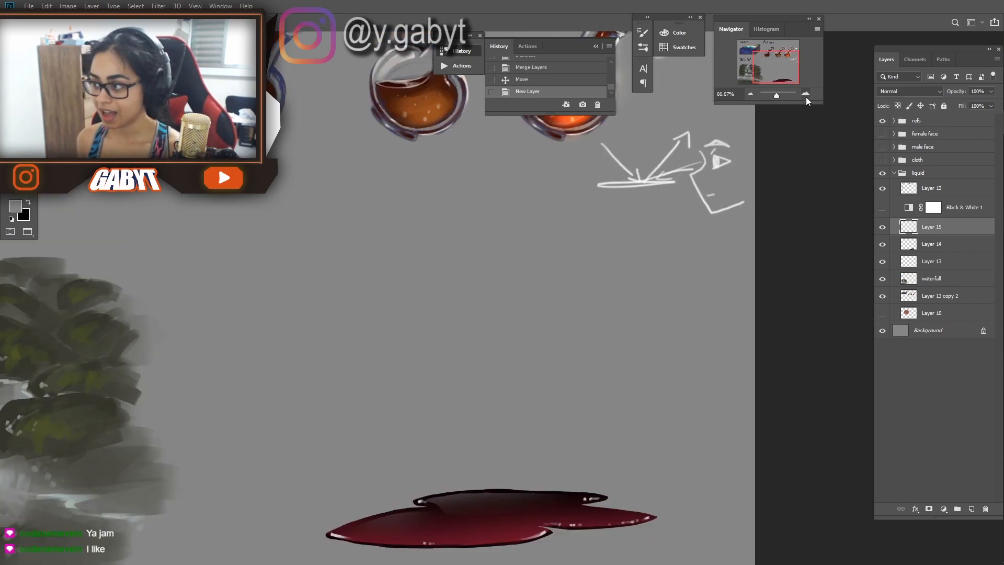
Step: Sketch curved arrows above the puddle showing the splash's movement, and add a new layer above them
left_click_drag(369, 218, 526, 218)
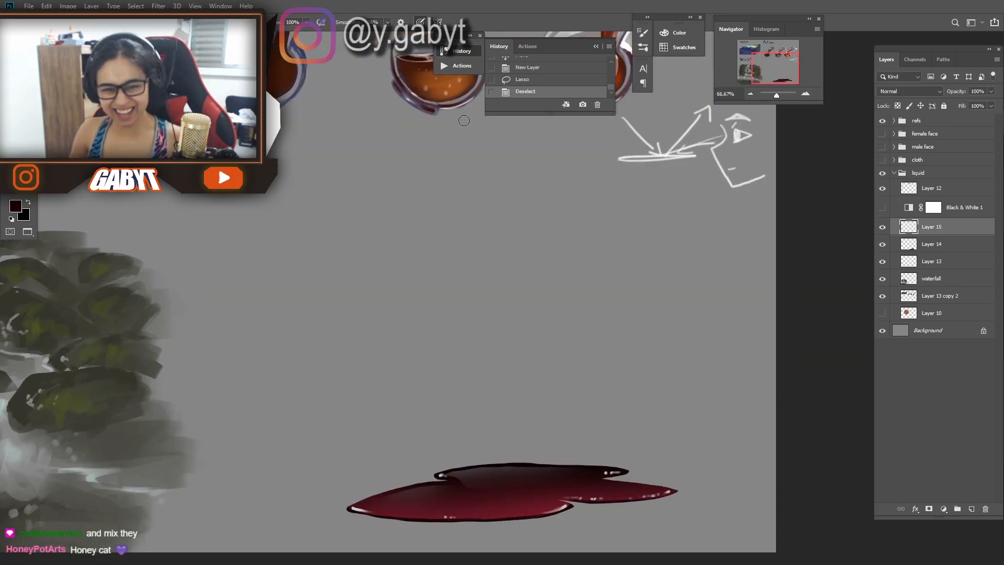
left_click_drag(267, 221, 436, 171)
left_click_drag(423, 168, 452, 174)
mouse_move(407, 228)
left_mouse_down()
mouse_move(661, 260)
mouse_move(611, 277)
left_mouse_up()
left_click_drag(342, 260, 437, 238)
left_click_drag(430, 230, 450, 244)
left_click_drag(473, 306, 525, 300)
left_click_drag(708, 213, 717, 239)
left_click_drag(726, 227, 710, 240)
left_click(971, 509)
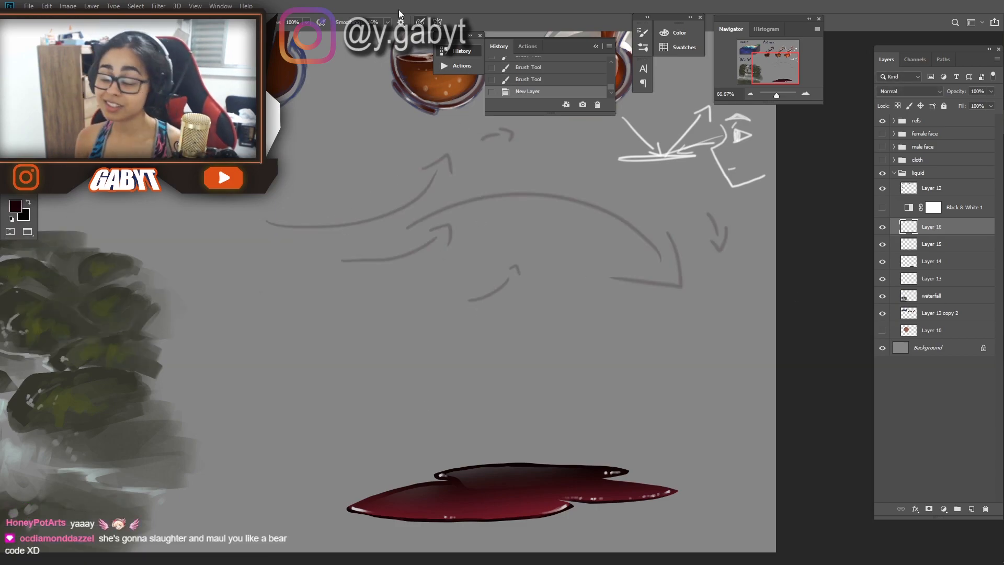
Step: Trace the thick and thin parts of the potion flask's splash as a demonstration and undo the strokes
left_click_drag(385, 164, 380, 230)
left_click(806, 95)
left_click(807, 96)
left_click_drag(628, 130, 506, 414)
left_click_drag(573, 131, 579, 438)
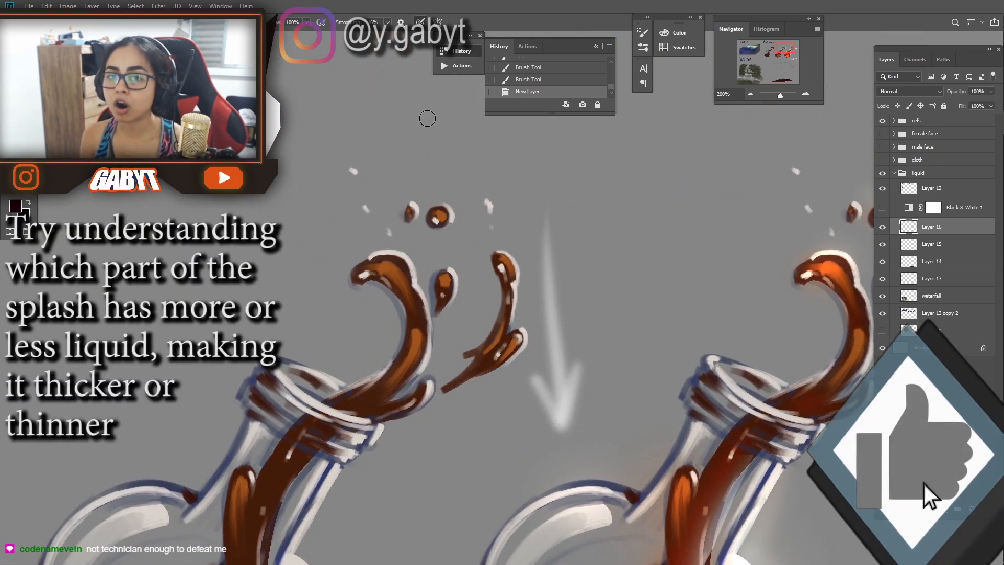
mouse_move(430, 268)
left_mouse_down()
mouse_move(406, 230)
mouse_move(345, 269)
mouse_move(416, 294)
mouse_move(397, 230)
left_mouse_up()
key("ctrl+z")
mouse_move(436, 337)
left_mouse_down()
mouse_move(413, 303)
mouse_move(403, 308)
mouse_move(413, 314)
left_mouse_up()
key("ctrl+z")
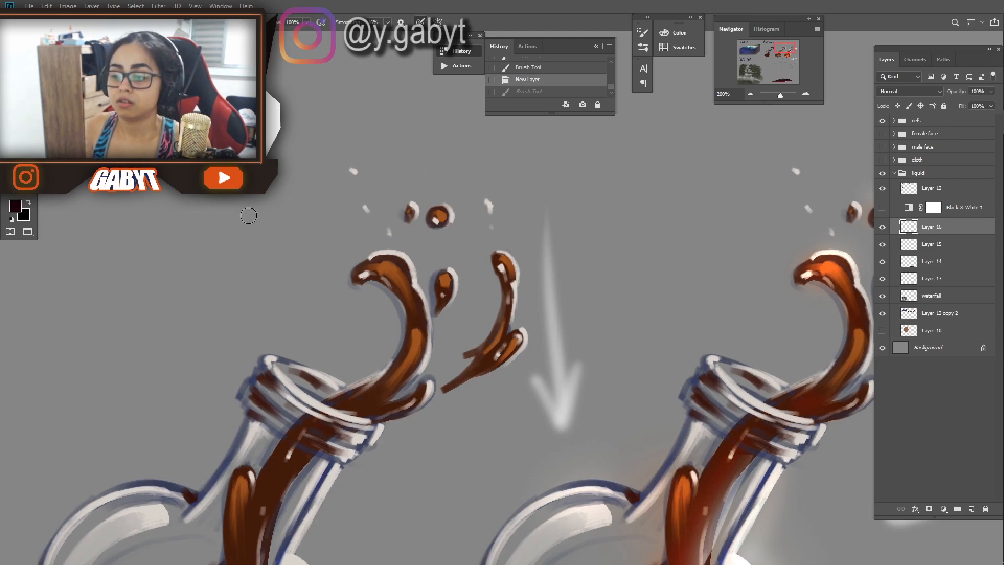
left_click_drag(424, 250, 371, 265)
key("ctrl+z")
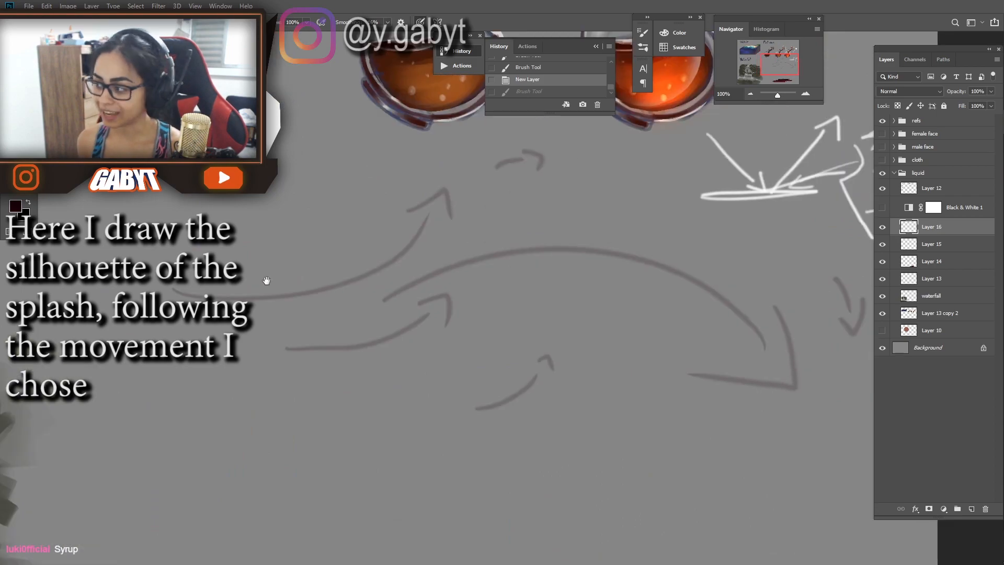
Step: Outline the splash's curled left tongue, long upper tongue and detached upper droplet in dark red, following the arrows
mouse_move(168, 287)
left_mouse_down()
mouse_move(434, 208)
mouse_move(390, 272)
mouse_move(601, 204)
left_mouse_up()
left_click_drag(489, 167, 544, 152)
left_click_drag(581, 214, 522, 229)
left_click_drag(563, 226, 763, 377)
key("ctrl+z")
key("ctrl+z")
Step: Outline a round droplet and a thin dripping strand over the small downward arrow at the splash's far right
left_click_drag(796, 335, 798, 331)
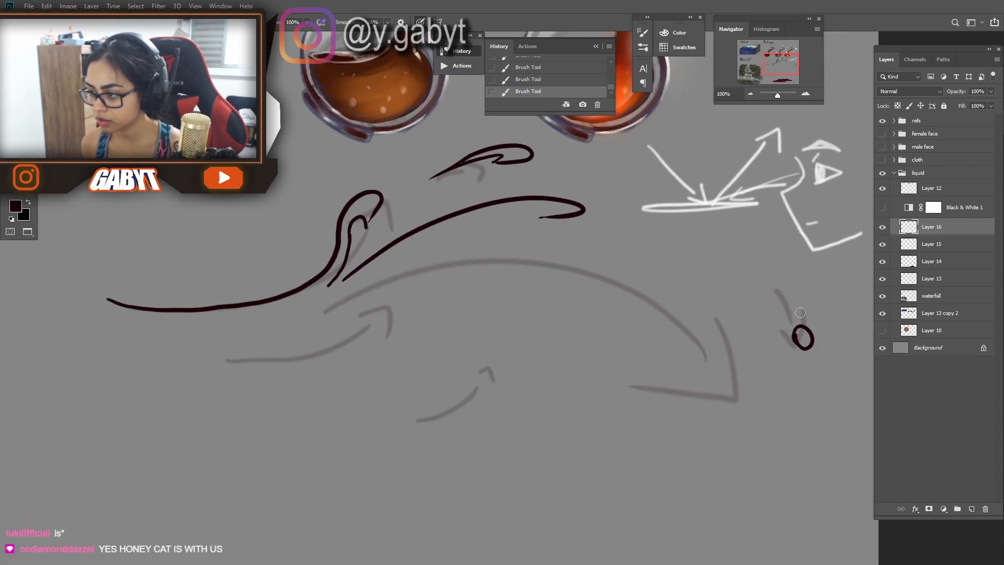
left_click_drag(765, 280, 798, 309)
left_click_drag(732, 369, 754, 319)
Step: Outline a small curled splash over the lowest arrow, undoing the rejected strokes
left_click_drag(513, 311, 479, 360)
left_click_drag(522, 319, 491, 354)
left_click_drag(569, 378, 531, 335)
key("ctrl+z")
key("ctrl+z")
left_click_drag(589, 294, 547, 298)
left_click_drag(468, 298, 509, 319)
key("ctrl+z")
key("ctrl+z")
key("ctrl+z")
key("ctrl+z")
left_click_drag(442, 341, 519, 376)
left_click_drag(429, 144, 456, 176)
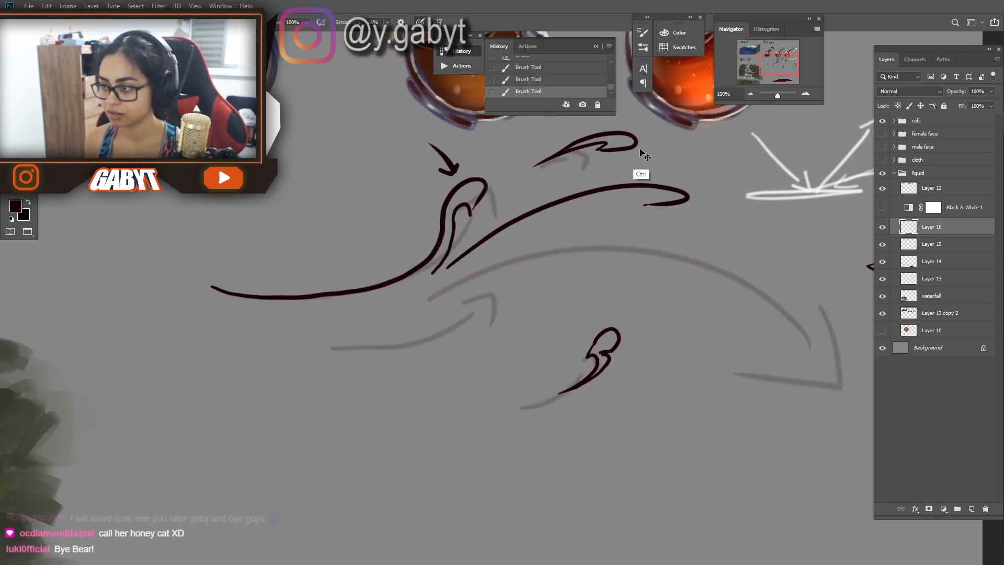
key("ctrl+z")
key("ctrl+z")
Step: Outline the main splash's long falling arc, rounded drooping end and lower edge in dark red, following the large arrow
left_click_drag(632, 244, 565, 246)
left_click_drag(708, 274, 604, 245)
left_click_drag(522, 195, 666, 396)
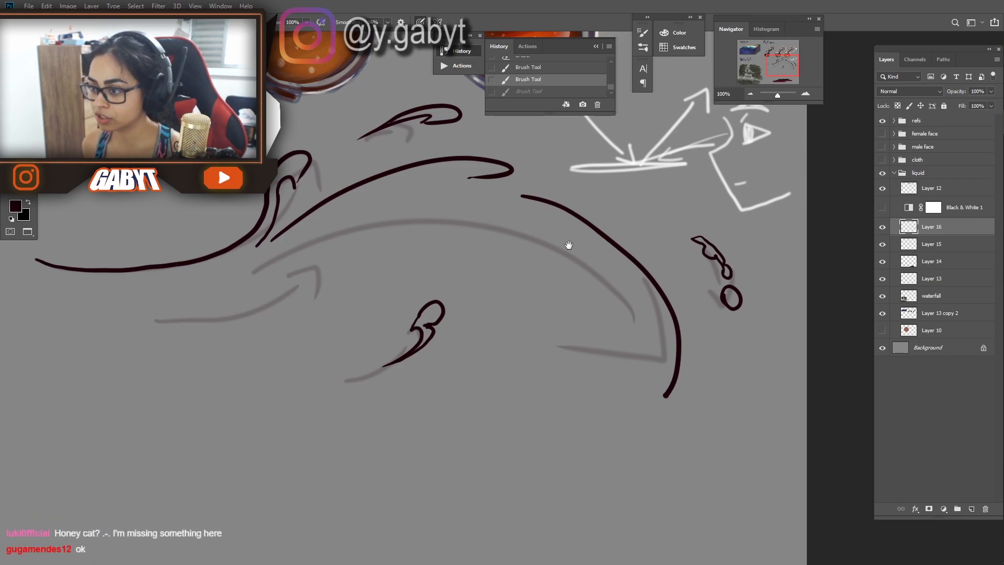
left_click_drag(586, 183, 667, 210)
left_click_drag(551, 204, 613, 224)
left_click_drag(575, 293, 608, 250)
key("ctrl+z")
mouse_move(303, 303)
left_mouse_down()
mouse_move(373, 304)
mouse_move(425, 266)
left_mouse_up()
mouse_move(425, 266)
left_mouse_down()
mouse_move(541, 231)
mouse_move(763, 299)
left_mouse_up()
mouse_move(762, 299)
left_mouse_down()
mouse_move(573, 242)
mouse_move(576, 338)
left_mouse_up()
Step: Erase the overlapping and stray line ends along the main splash's outline
key("e")
mouse_move(606, 285)
left_mouse_down()
mouse_move(588, 351)
mouse_move(604, 302)
mouse_move(661, 398)
left_mouse_up()
left_click_drag(562, 209, 619, 238)
left_click_drag(575, 205, 619, 246)
left_click_drag(777, 95, 776, 92)
Step: Sketch a small splash bursting in several directions from a dark base above the puddle, undoing the rejected strokes
left_click_drag(313, 369, 554, 335)
left_click_drag(546, 342, 571, 382)
key("ctrl+z")
key("ctrl+z")
left_click_drag(305, 389, 340, 343)
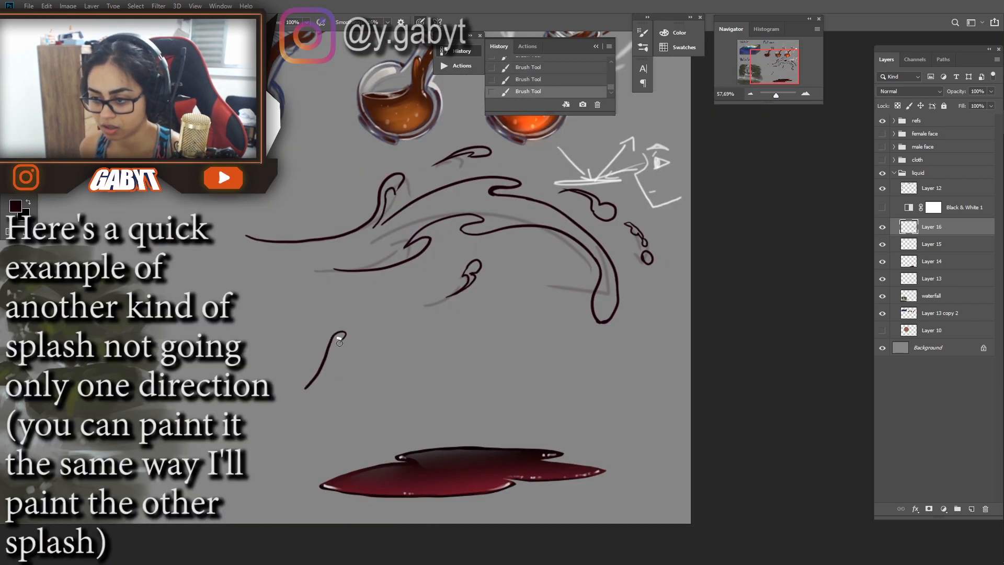
left_click_drag(344, 283, 338, 315)
left_click_drag(319, 425, 360, 440)
mouse_move(361, 439)
left_mouse_down()
mouse_move(385, 427)
mouse_move(294, 403)
left_mouse_up()
key("ctrl+z")
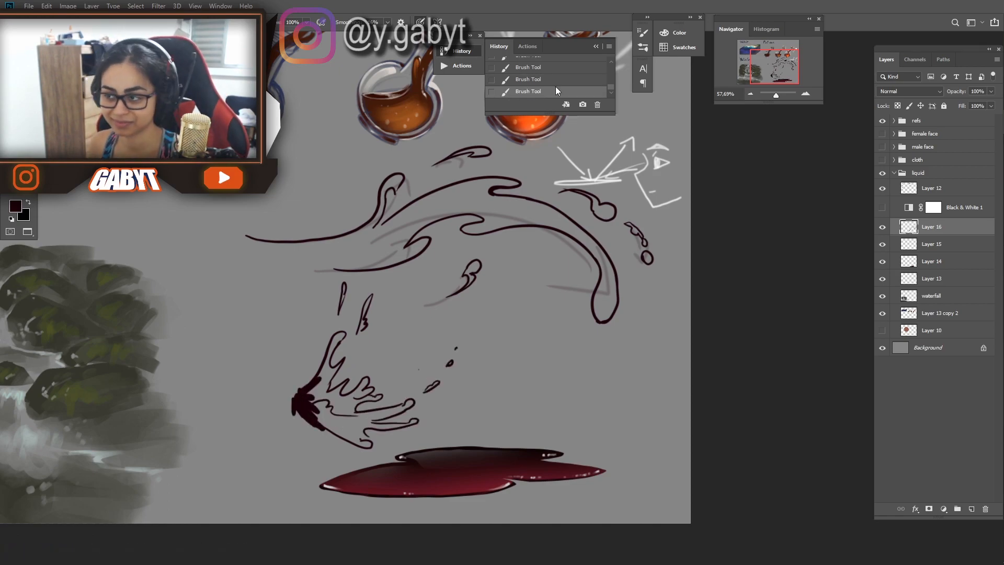
key("ctrl+z")
key("ctrl+z")
Step: Lasso the detached droplets on the right of the bursting splash and transform them closer to it
key("l")
mouse_move(473, 345)
left_mouse_down()
mouse_move(459, 407)
mouse_move(455, 389)
left_mouse_up()
key("ctrl+t")
mouse_move(469, 331)
left_mouse_down()
mouse_move(440, 323)
mouse_move(382, 396)
left_mouse_up()
key("Return")
key("ctrl+d")
Step: Delete the arrow guide layer, Layer 15, and add a new layer beneath the splash line art
key("ctrl+plus")
left_click(932, 245)
left_click(882, 244)
key("Delete")
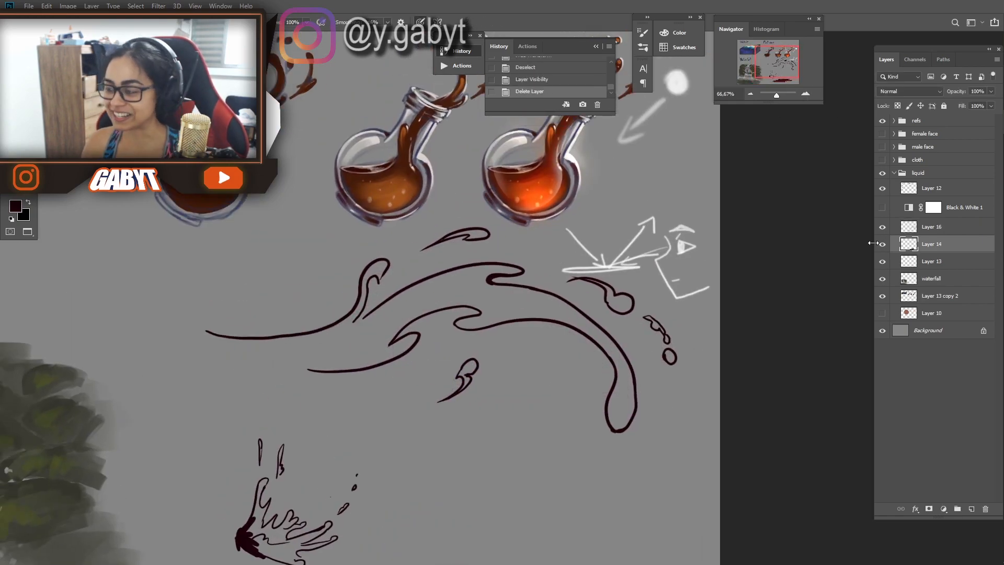
key("ctrl+alt+shift+n")
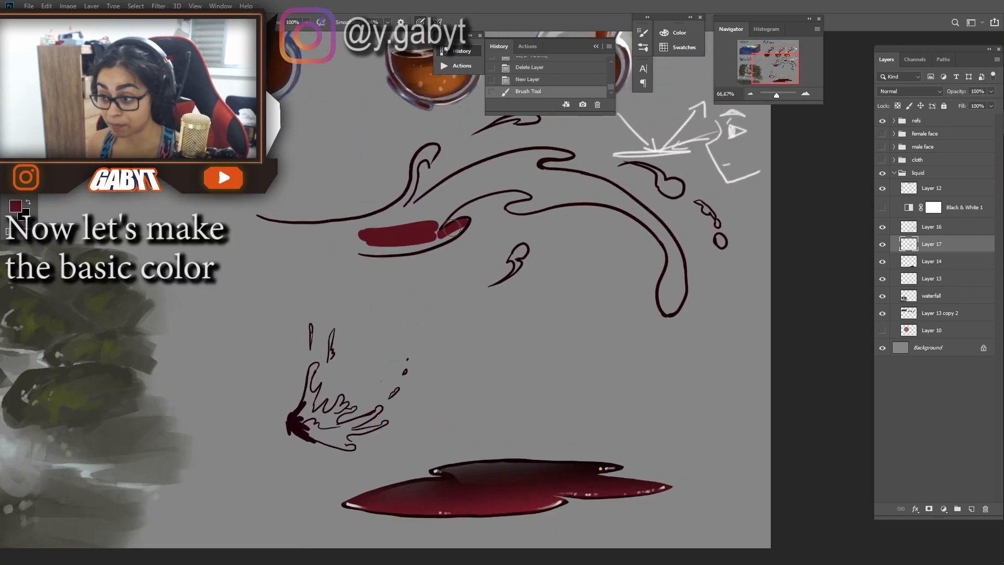
Step: Block in the long splash's body with a flat dark red base color inside the outline
left_click_drag(408, 230, 449, 190)
scroll(544, 183, "up", 1)
left_click_drag(511, 282, 488, 318)
mouse_move(338, 272)
left_mouse_down()
mouse_move(529, 287)
mouse_move(402, 274)
left_mouse_up()
left_click_drag(565, 151, 421, 251)
mouse_move(407, 284)
left_mouse_down()
mouse_move(414, 247)
mouse_move(393, 315)
left_mouse_up()
left_click_drag(521, 243, 416, 263)
left_click_drag(479, 212, 439, 222)
Step: Complete the dark red fill in the splash's tongues, drooping end and detached droplets, erasing paint outside the outlines
key("e")
key("b")
mouse_move(477, 285)
left_mouse_down()
mouse_move(399, 289)
mouse_move(416, 317)
mouse_move(462, 298)
left_mouse_up()
left_click_drag(560, 317, 468, 321)
mouse_move(470, 321)
left_mouse_down()
mouse_move(520, 376)
mouse_move(513, 462)
left_mouse_up()
left_click_drag(583, 329, 470, 252)
key("e")
left_click_drag(210, 345, 585, 314)
left_click_drag(407, 314, 312, 322)
key("b")
left_click_drag(319, 353, 190, 318)
Step: Dot tiny dark red droplets beside the upper droplet, the small lower splash and the drooping end
left_click_drag(656, 194, 547, 215)
left_click(519, 189)
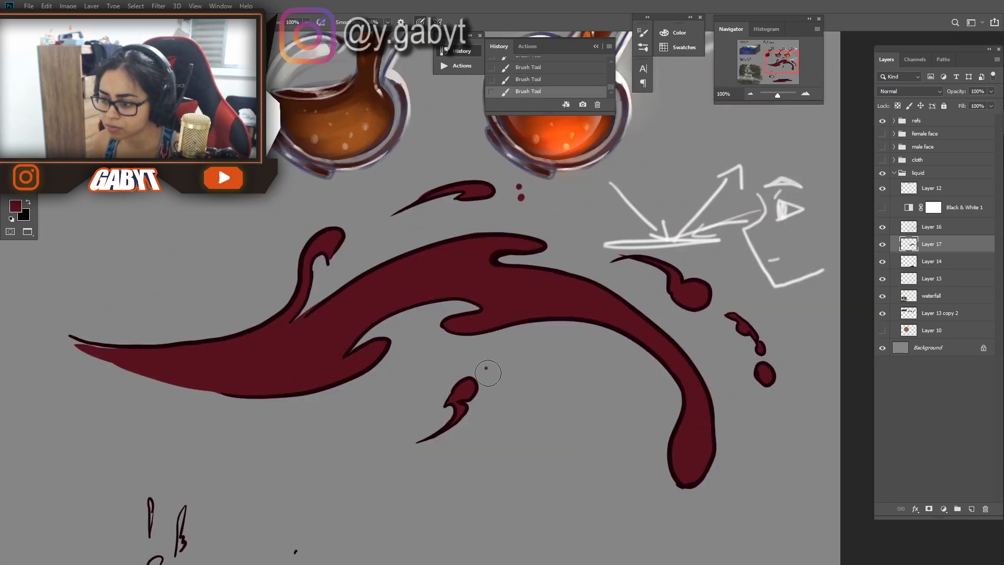
left_click_drag(591, 419, 483, 362)
left_click(616, 428)
left_click_drag(513, 304, 465, 306)
Step: Add a new layer clipped to the dark red fill and paint white highlights on the curled tongues and upper droplet
left_click(972, 509)
left_click(936, 252, "alt")
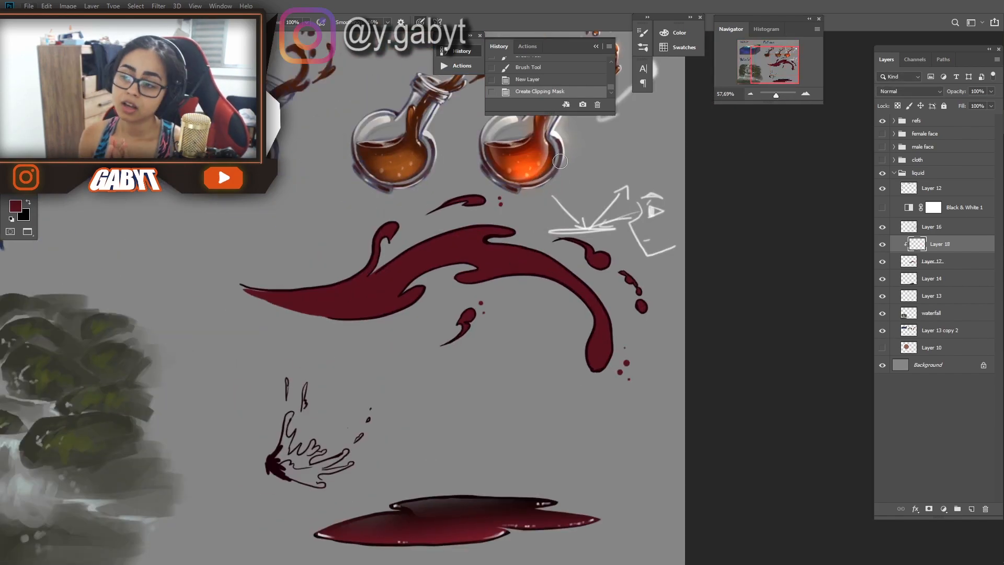
left_click_drag(560, 161, 553, 150)
left_click(585, 218, "alt")
key("ctrl+plus")
key("ctrl+plus")
left_click_drag(339, 280, 382, 364)
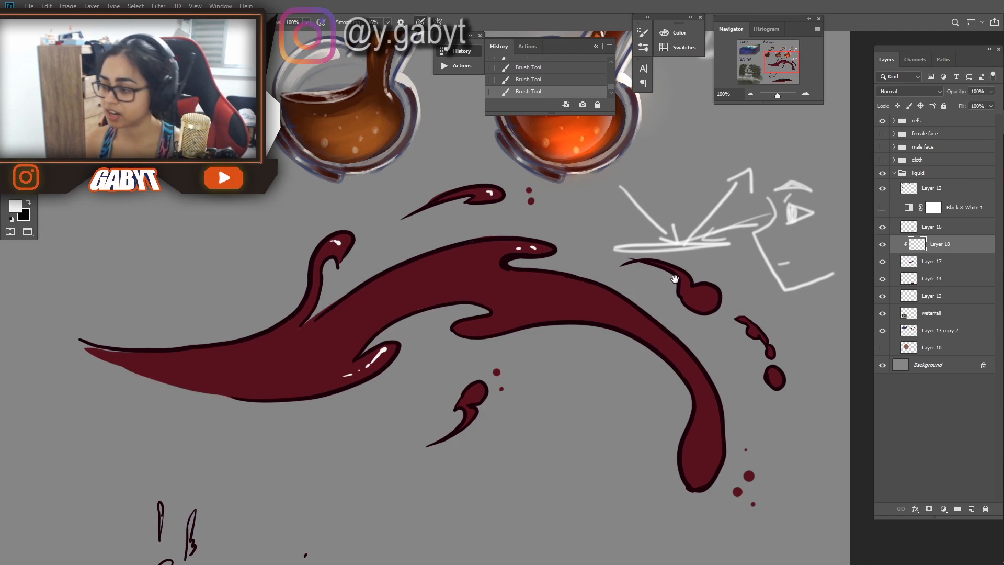
Step: Paint white highlights on the round and small right-hand droplets and the drooping end, undoing the rejected strokes
left_click_drag(674, 281, 511, 238)
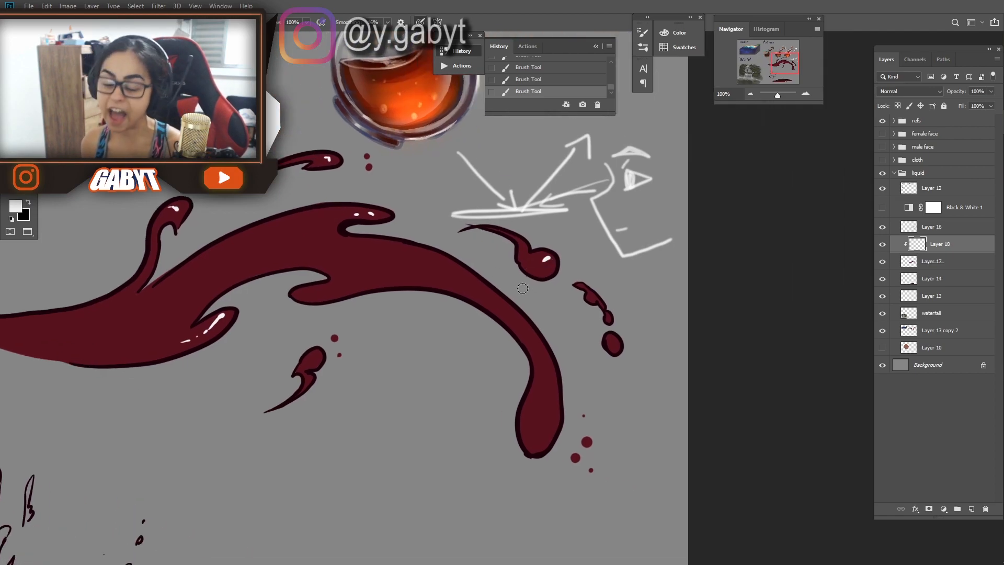
left_click_drag(520, 317, 455, 221)
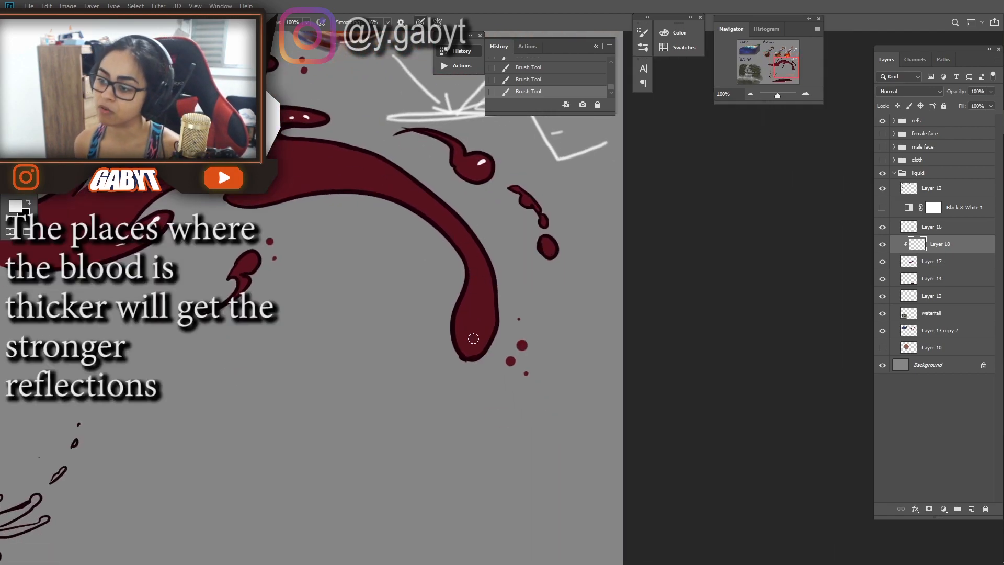
key("ctrl+z")
left_click_drag(481, 333, 477, 345)
key("ctrl+z")
left_click_drag(490, 299, 477, 345)
mouse_move(511, 240)
left_mouse_down()
mouse_move(509, 260)
mouse_move(462, 254)
left_mouse_up()
scroll(502, 293, "down", 10)
scroll(480, 293, "up", 10)
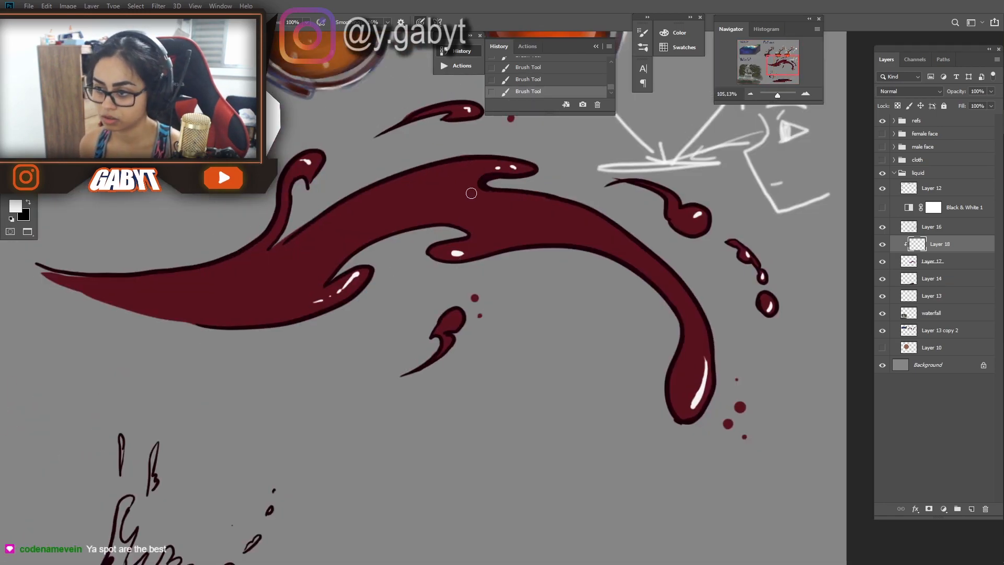
Step: Paint a thin white highlight across the middle bulge of the splash, undoing the extra crossing strokes
left_click_drag(318, 232, 351, 253)
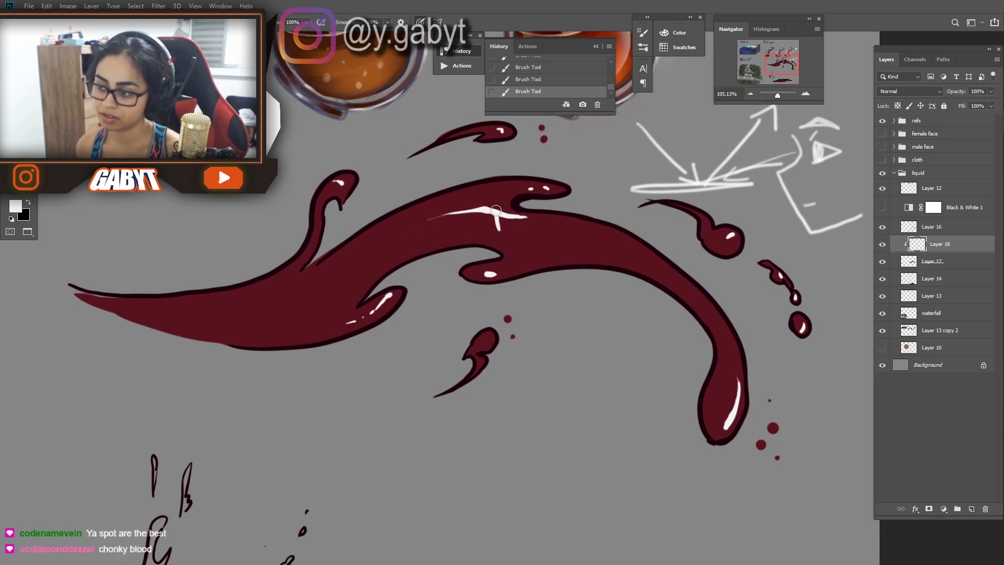
key("ctrl+z")
mouse_move(495, 202)
left_mouse_down()
mouse_move(506, 185)
mouse_move(490, 200)
left_mouse_up()
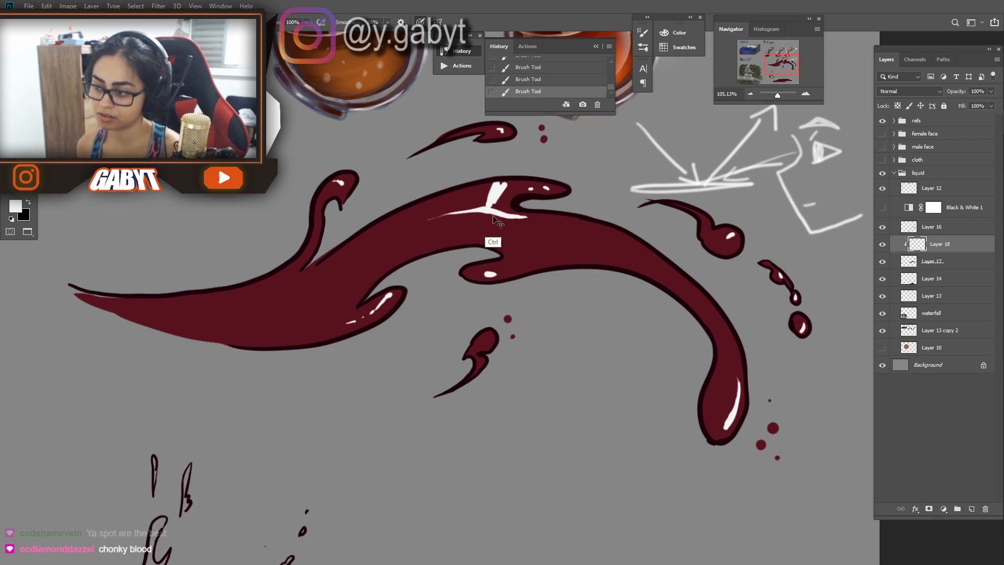
key("ctrl+z")
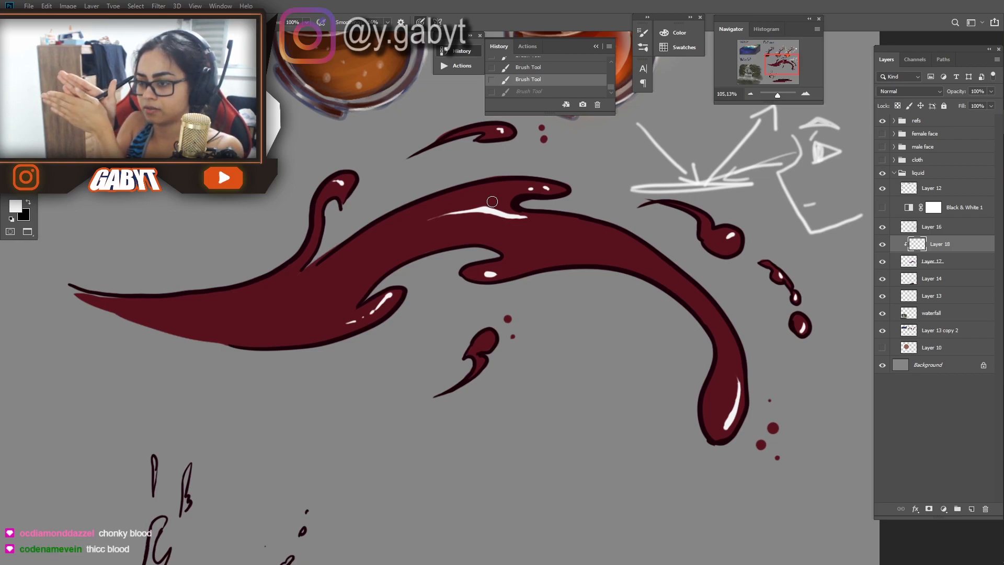
Step: Paint a white highlight streak trailing into dots below the left tongue, and small highlight dots on the falling arc
mouse_move(308, 294)
left_mouse_down()
mouse_move(425, 294)
mouse_move(417, 287)
left_mouse_up()
left_click(394, 293)
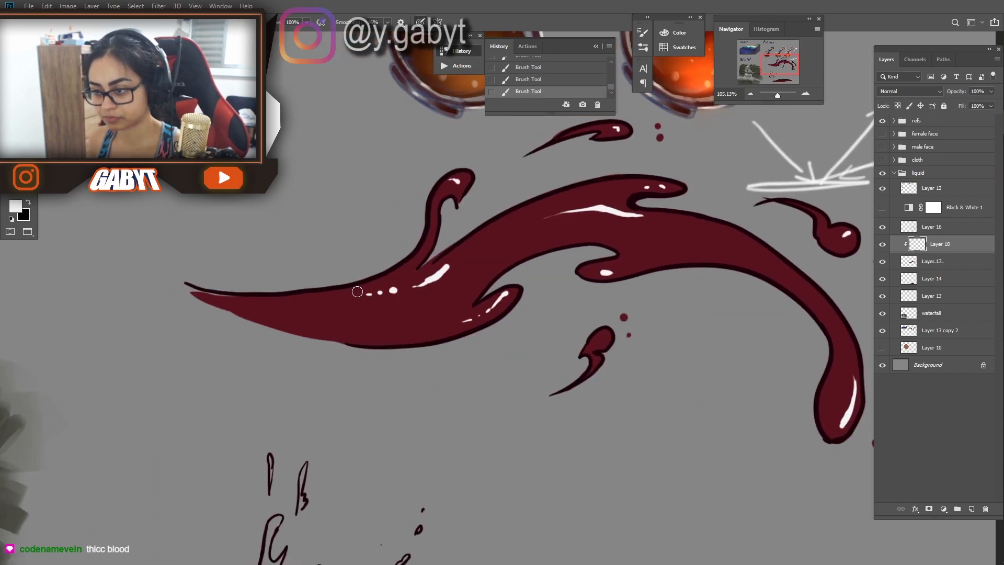
left_click(380, 295)
left_click(370, 297)
left_click_drag(309, 408, 255, 416)
left_click_drag(599, 311, 521, 282)
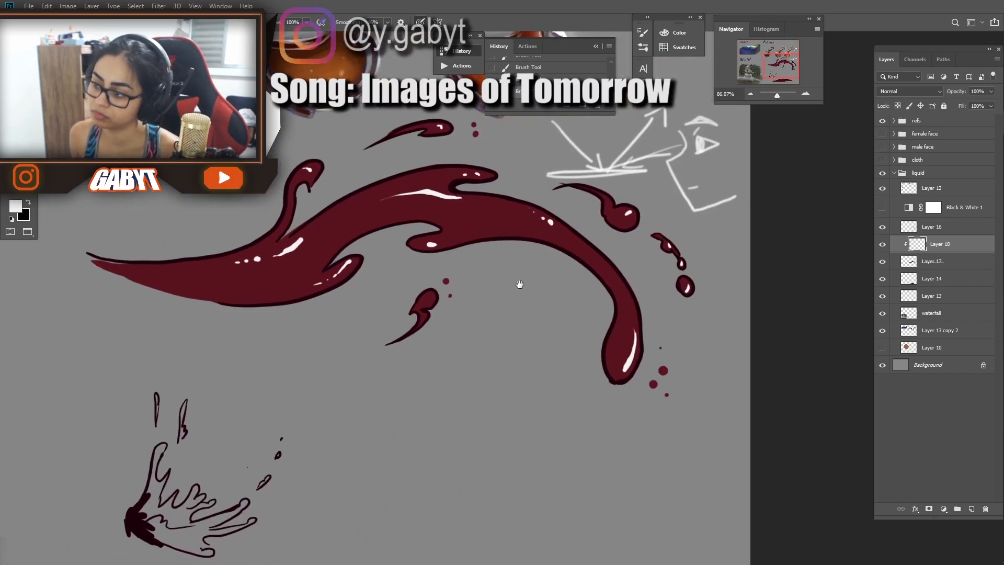
Step: Sample the background grey on Layer 18 and paint thin reflections along the falling arc and drooping end
left_click(931, 227)
left_click(940, 244)
left_click(538, 341, "alt")
mouse_move(585, 476)
left_mouse_down()
mouse_move(601, 209)
mouse_move(459, 512)
left_mouse_up()
left_click_drag(496, 317, 512, 371)
left_click_drag(452, 325, 610, 327)
left_click_drag(388, 299, 363, 323)
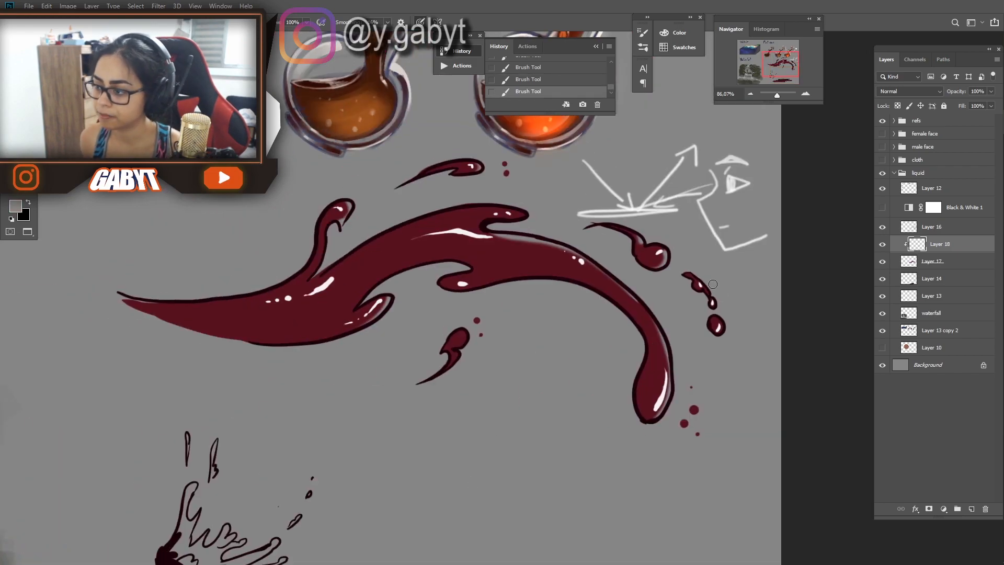
Step: Paint soft grey reflections along the upper edge of the splash's left body, undoing the rejected stroke
left_click_drag(714, 284, 791, 255)
left_click_drag(264, 275, 381, 246)
left_click_drag(315, 274, 259, 278)
left_click_drag(421, 231, 487, 195)
key("ctrl+z")
Step: Create a layer named shadow clipped to the splash fill and sample the puddle's darkest red for it
left_click_drag(777, 95, 774, 95)
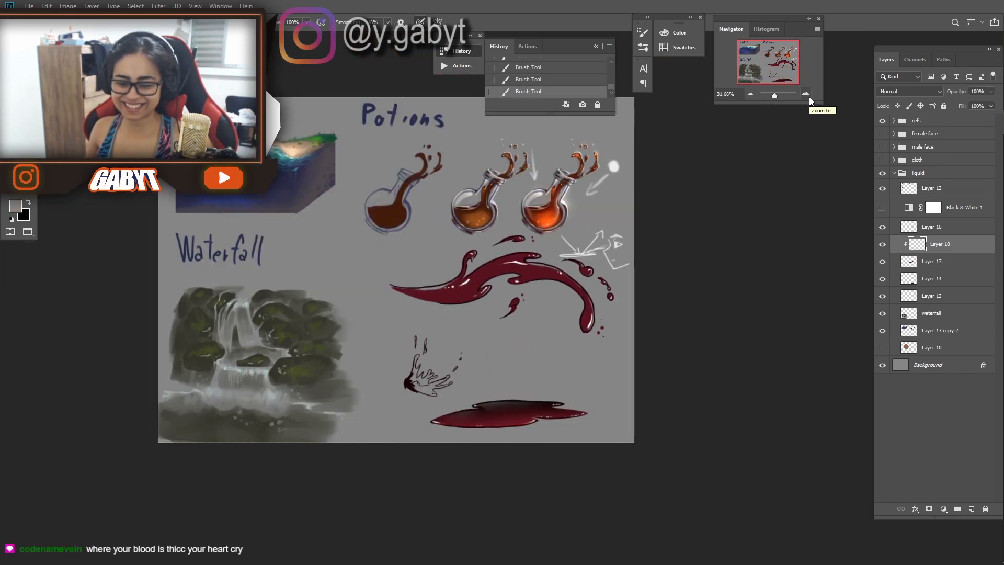
left_click(808, 97)
key("ctrl+shift+n")
type("shadow")
key("Return")
left_click(956, 253, "alt")
left_click(479, 443, "alt")
left_click_drag(245, 206, 387, 194)
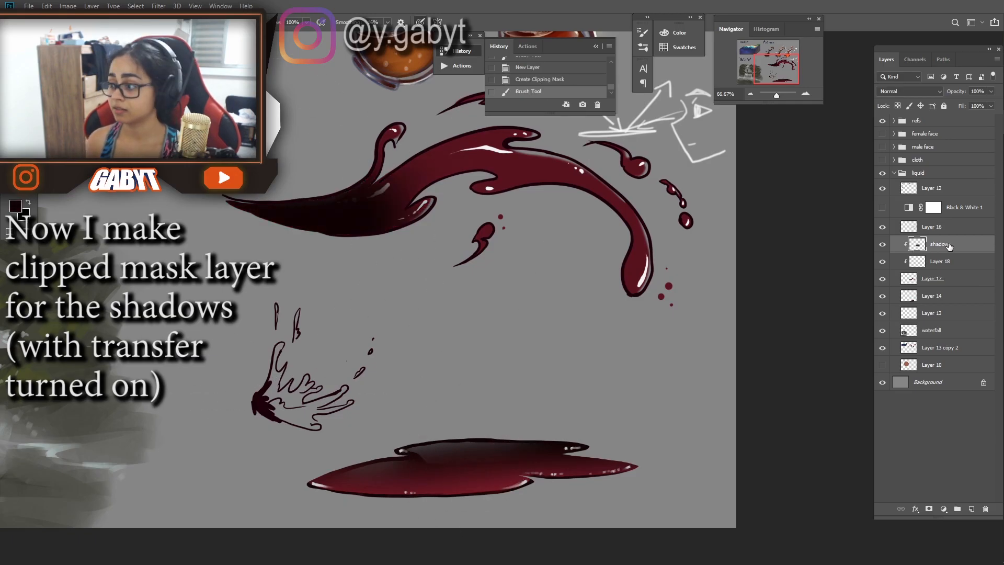
left_click_drag(947, 247, 956, 266)
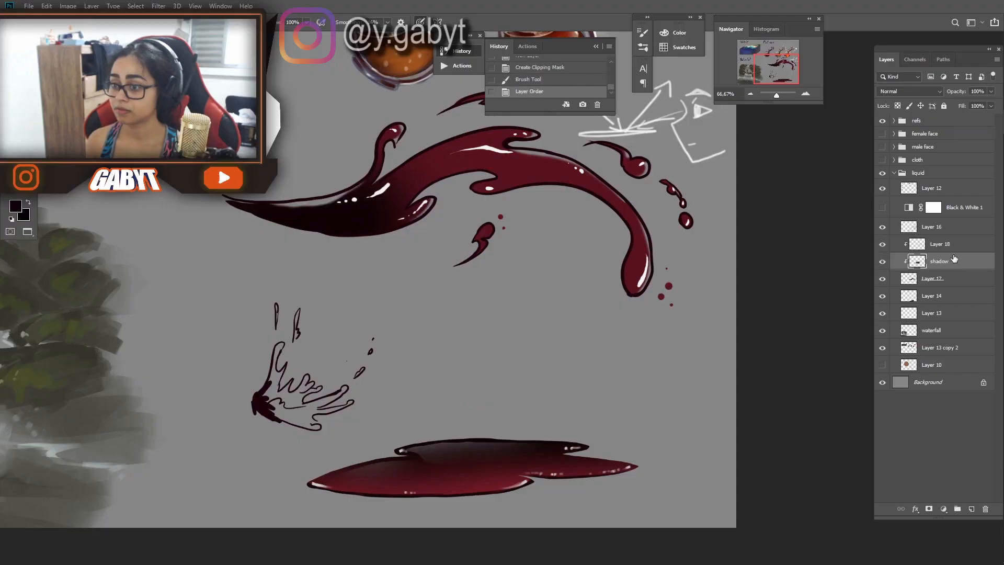
key("ctrl+z")
key("ctrl+z")
key("ctrl+z")
Step: Softly shade the splash's lower left body in dark red and move the shadow layer below the highlights on Layer 18
mouse_move(293, 230)
left_mouse_down()
mouse_move(390, 240)
mouse_move(372, 241)
left_mouse_up()
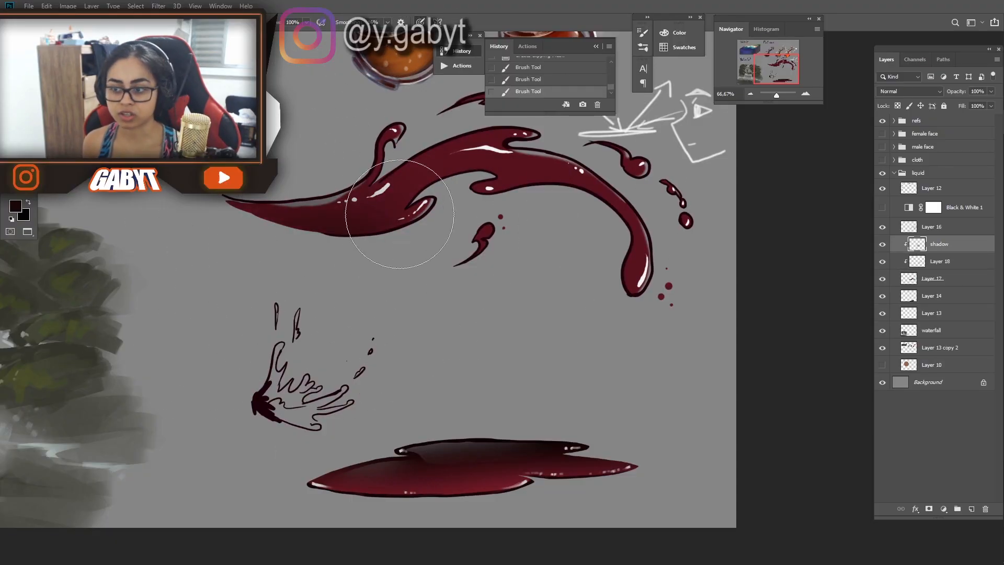
left_click_drag(946, 245, 952, 267)
left_click_drag(384, 250, 452, 220)
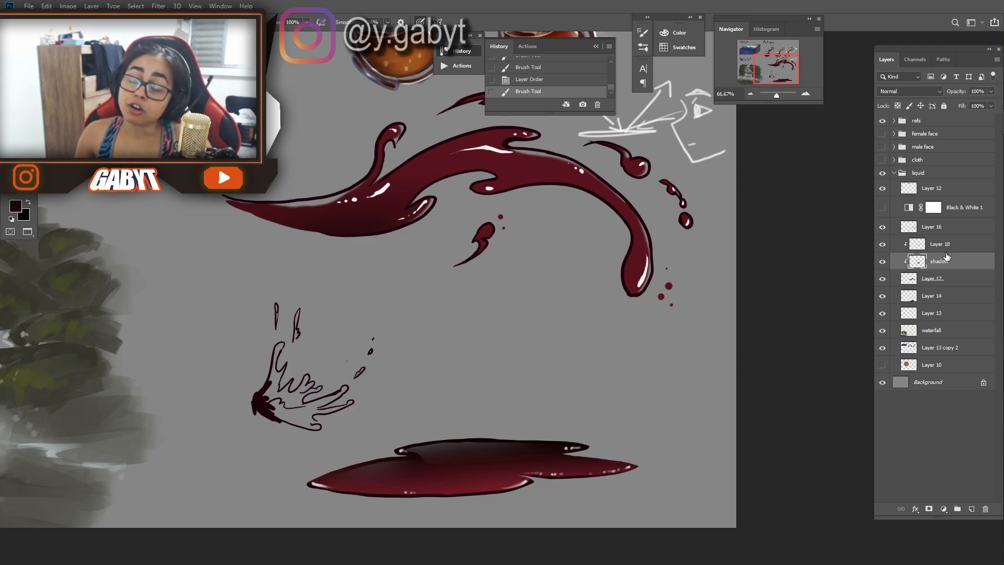
Step: Shade the underside of the splash's middle and falling arc with a smaller soft brush
left_click_drag(453, 224, 588, 220)
key("[")
key("[")
key("[")
key("[")
left_click_drag(570, 201, 525, 195)
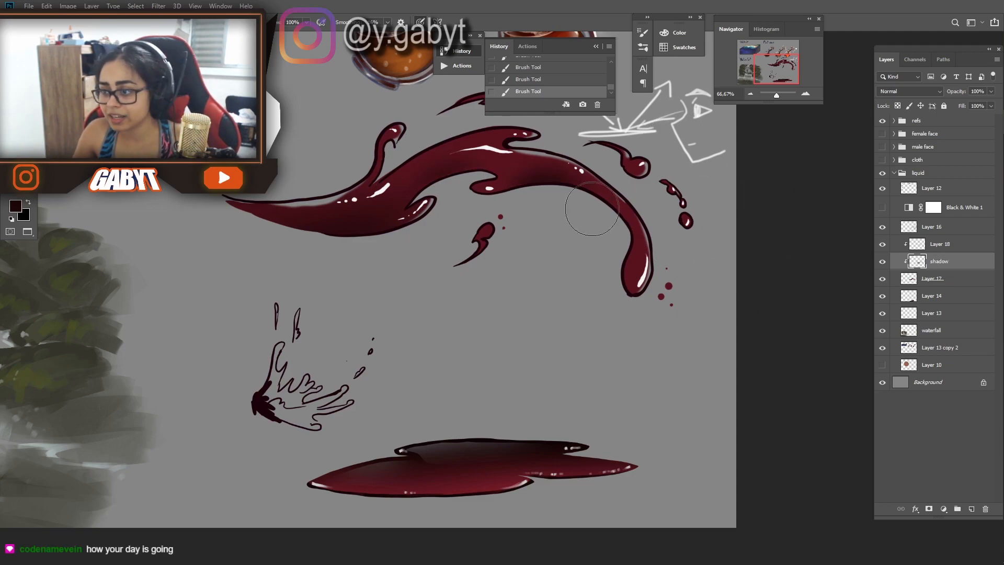
left_click_drag(444, 162, 403, 237)
Step: Deepen the shading around the middle of the splash with a larger soft brush, undoing the rejected stroke
key("]")
key("]")
key("]")
key("]")
key("]")
key("]")
left_click_drag(463, 209, 427, 192)
mouse_move(602, 178)
left_mouse_down()
mouse_move(682, 162)
mouse_move(776, 247)
left_mouse_up()
key("ctrl+z")
Step: Lock transparent pixels on the fill layer, Layer 17, and paint lighter red over the middle and drooping end
left_click(509, 279, "alt")
left_click(931, 281)
left_click_drag(487, 309, 535, 276)
key("/")
key("[")
key("[")
key("[")
key("[")
key("[")
key("[")
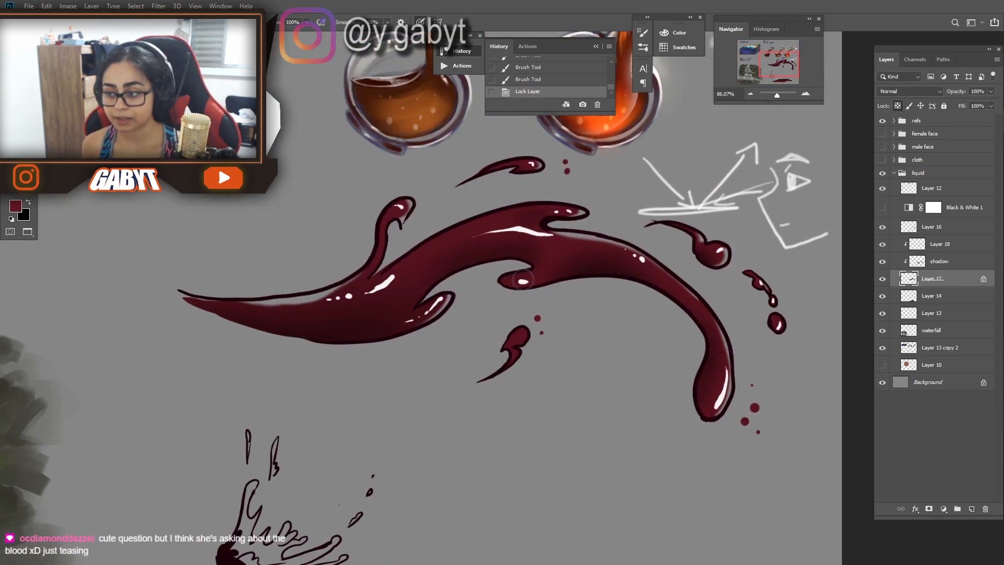
left_click_drag(719, 344, 744, 352)
Step: Add a new clipped layer above Layer 18 and paint lighter red streaks along the splash's body with a small brush
left_click(933, 248)
key("ctrl+alt+shift+n")
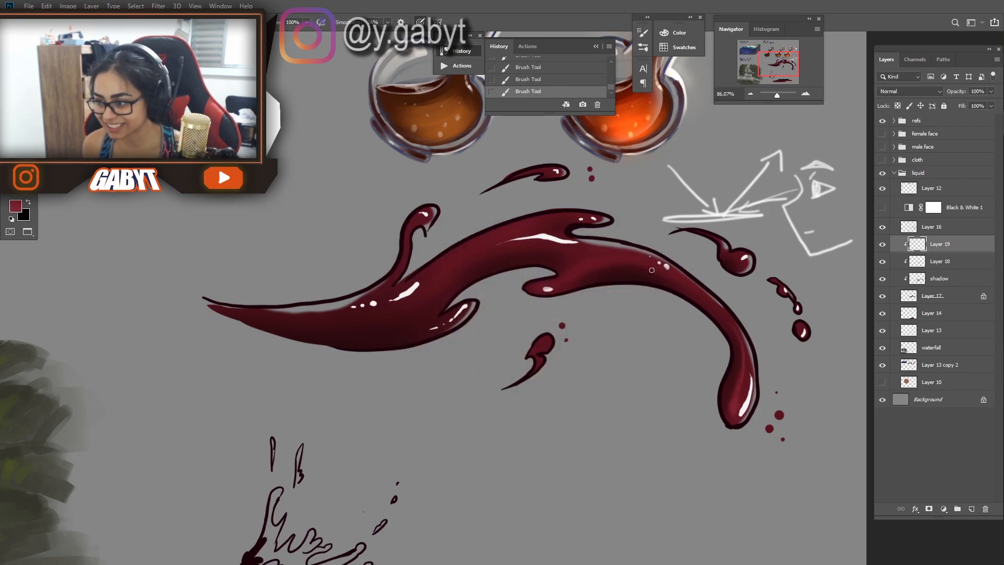
key("[")
key("[")
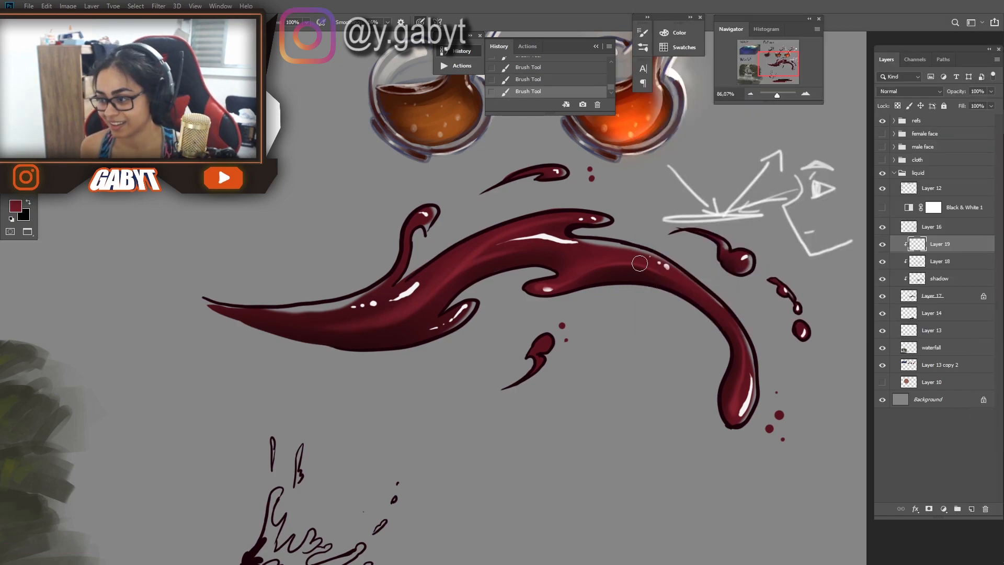
Step: Choose a bright saturated red and the Soft Round brush, and paint a glow in the thick left body, undoing rejected strokes
left_click_drag(777, 96, 778, 96)
left_click(15, 206)
left_click(525, 277)
left_click(632, 249)
right_click(559, 173)
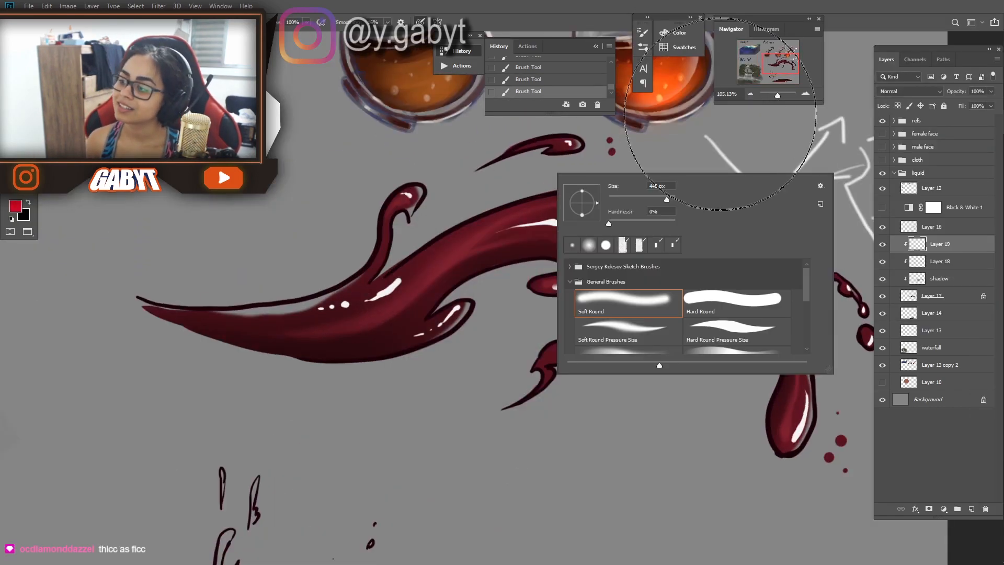
left_click_drag(356, 357, 280, 351)
key("ctrl+z")
left_click_drag(557, 262, 525, 263)
left_click_drag(635, 296, 675, 296)
scroll(617, 277, "down", 2)
key("ctrl+z")
mouse_move(509, 266)
left_mouse_down()
mouse_move(363, 449)
mouse_move(476, 249)
left_mouse_up()
left_click_drag(356, 319, 382, 301)
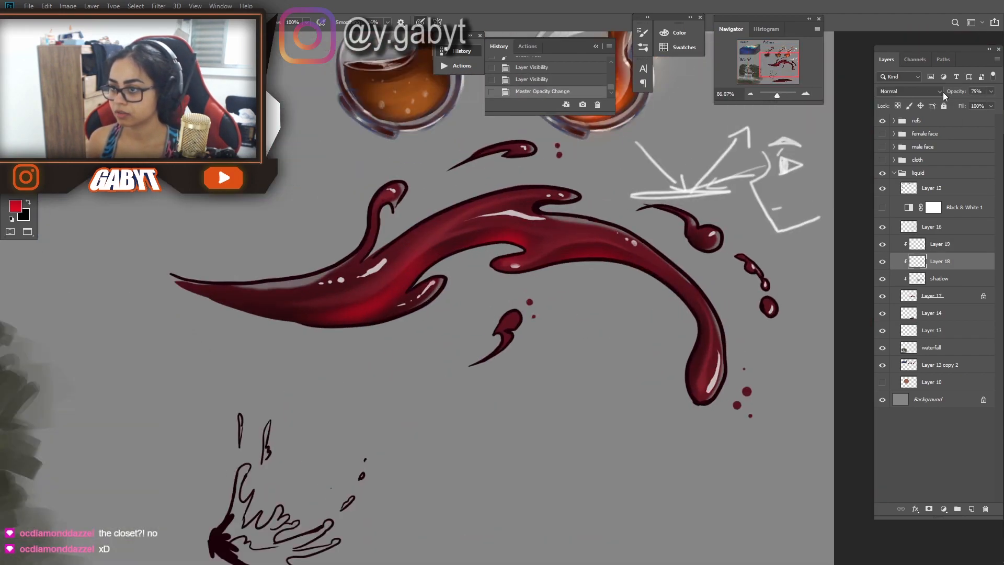
Step: Rename Layer 18 as reflection and Layer 19 as refraction, undoing the stroke tried on the splash
left_click_drag(777, 95, 777, 93)
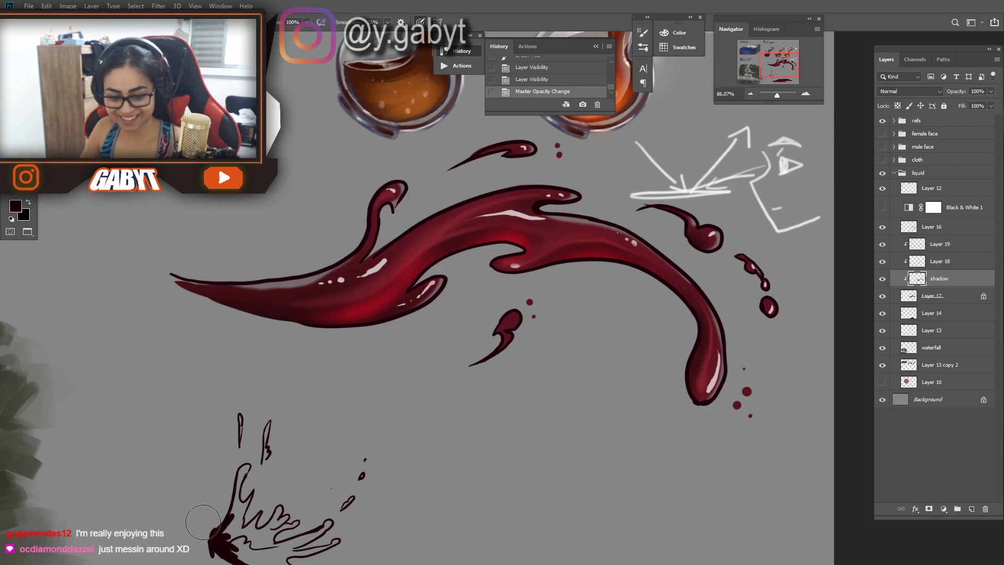
mouse_move(665, 277)
left_mouse_down()
mouse_move(589, 298)
mouse_move(521, 288)
left_mouse_up()
key("ctrl+z")
left_click(940, 244)
key("ctrl+z")
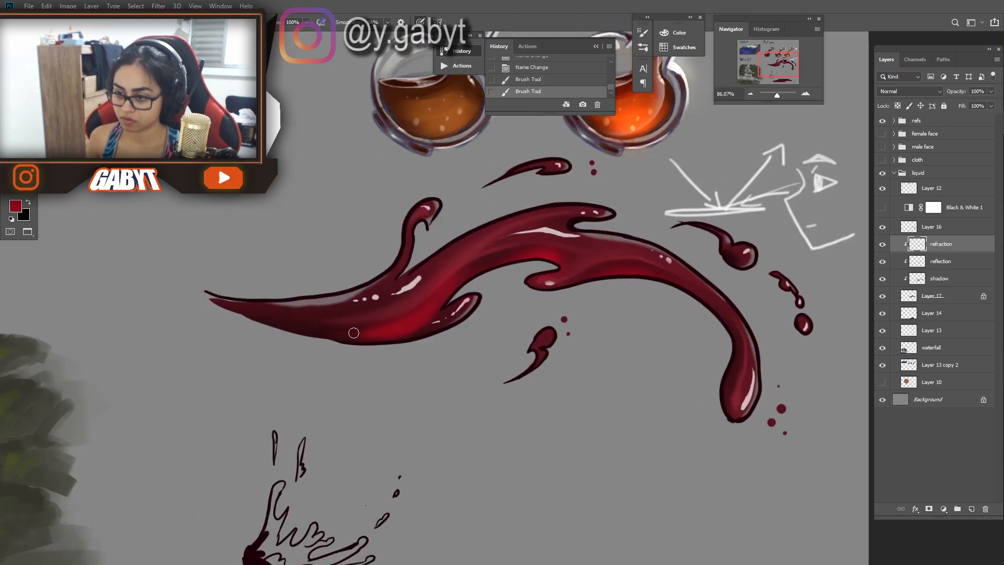
Step: Paint a brighter red glow through the splash's thick left body and tail on the refraction layer, undoing rejected strokes
left_click_drag(367, 328, 260, 314)
left_click(15, 206)
left_click_drag(352, 299, 286, 306)
key("ctrl+z")
left_click_drag(386, 280, 378, 287)
left_click_drag(777, 95, 775, 95)
key("ctrl+z")
Step: Set the brush's blending mode to Overlay and paint over the small tongue below the left body on the reflection layer
left_click(156, 22)
left_click(149, 154)
left_click(941, 261)
left_click_drag(479, 293, 492, 298)
Step: Select the refraction layer and choose a lighter red, #cf2f39, as the brush colour
left_click(941, 244)
left_click(15, 206)
left_click(478, 291)
left_click(634, 250)
left_click(15, 206)
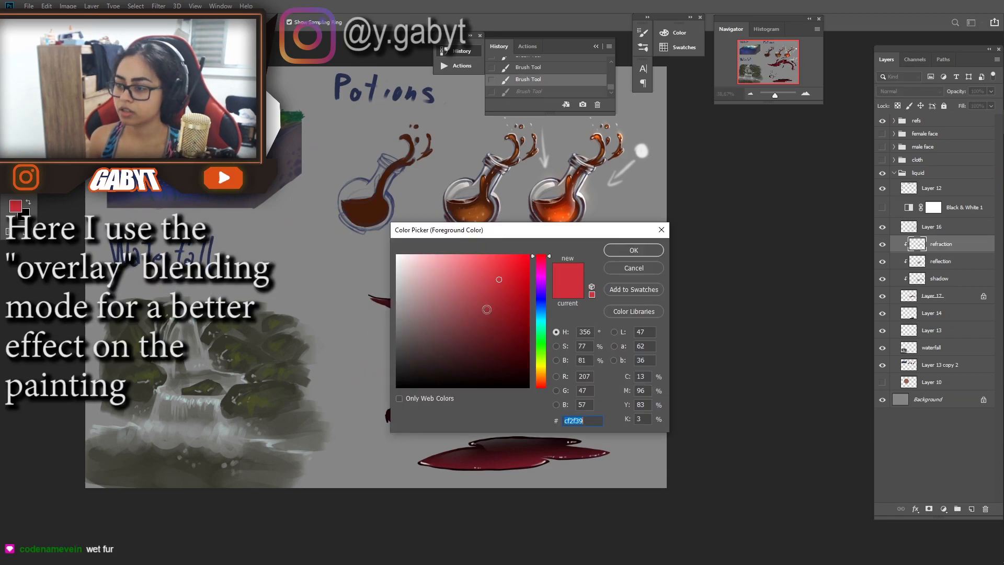
left_click(634, 250)
key("ctrl+plus")
Step: Set Layer 16 to 98% opacity, lock its transparent pixels and recolour its strokes around the splash, undoing the last stroke
left_click(932, 227)
left_click_drag(962, 93, 961, 93)
left_click(898, 106)
left_click_drag(685, 283, 636, 319)
mouse_move(580, 329)
left_mouse_down()
mouse_move(533, 340)
mouse_move(539, 332)
left_mouse_up()
left_click_drag(580, 342, 509, 305)
left_click(750, 94)
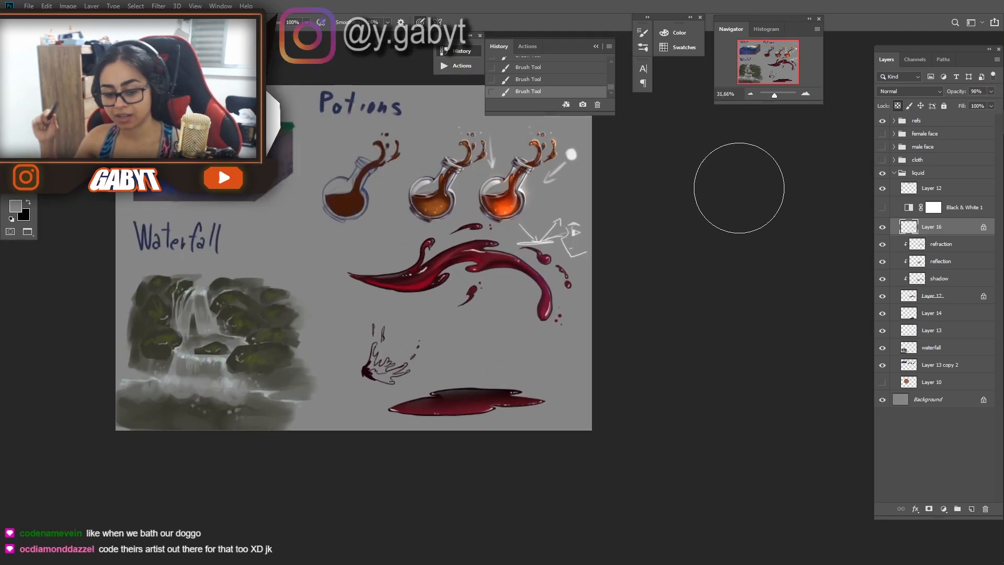
left_click(806, 94)
key("ctrl+z")
Step: Show the skin-coloured circle on Layer 10, then resize and move it into the empty space above the blood puddle
left_click(750, 95)
left_click(750, 95)
left_click(750, 95)
left_click(807, 94)
left_click(806, 95)
left_click(882, 383)
left_click(931, 383)
key("ctrl+t")
left_click_drag(314, 157, 519, 324)
left_click_drag(580, 404, 542, 343)
key("Return")
left_click_drag(367, 445, 329, 471)
left_click_drag(445, 308, 394, 328)
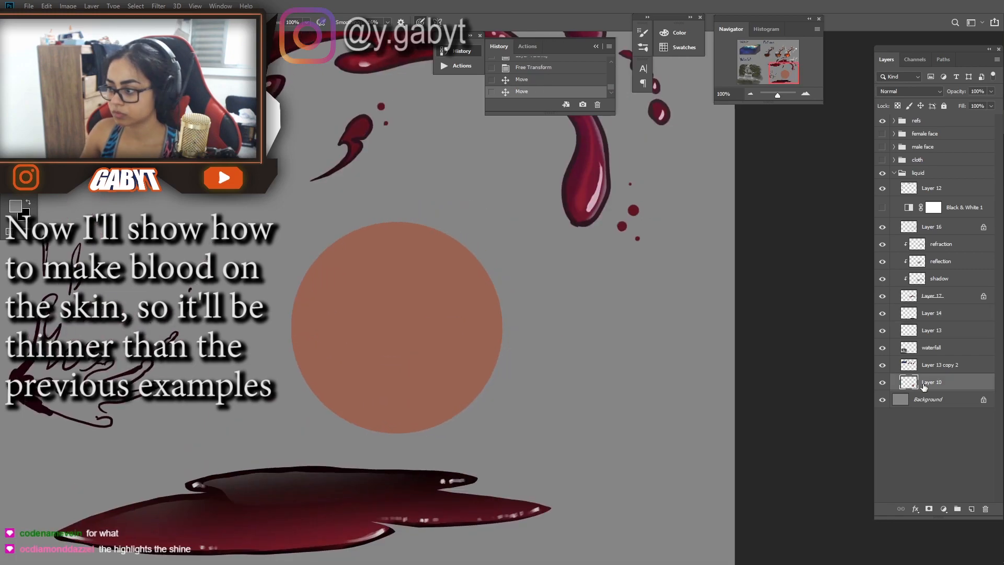
Step: Lock the circle layer's transparent pixels and paint a lighter skin tone across the circle's upper half
left_click(898, 105)
left_click(15, 206)
left_click(634, 249)
left_click_drag(381, 271, 457, 206)
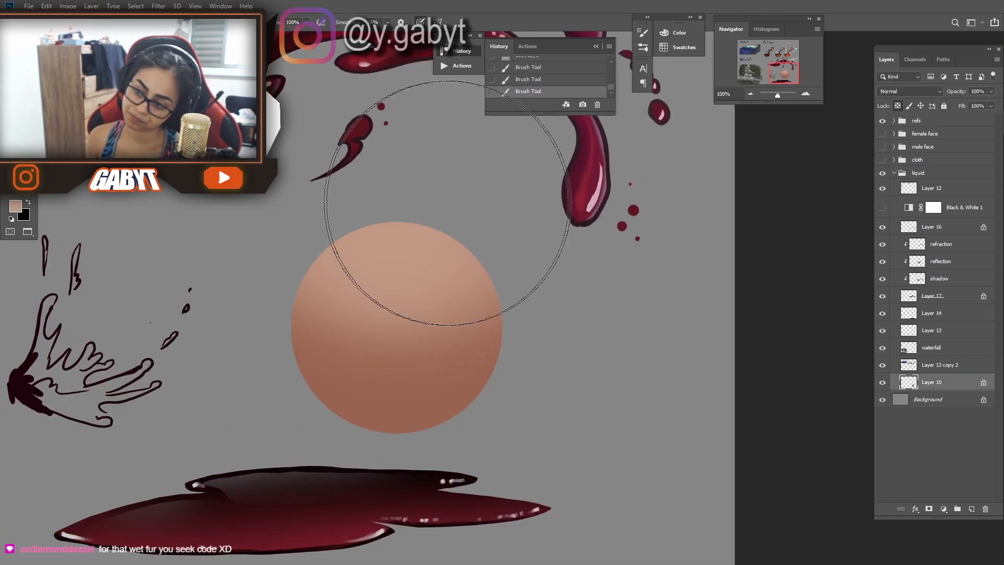
Step: Shade the circle's lower part with a darker, reddish skin tone using a large soft brush
left_click_drag(321, 419, 477, 454)
left_click(16, 206)
left_click(633, 249)
left_click_drag(345, 492, 457, 461)
left_click_drag(437, 335, 475, 336)
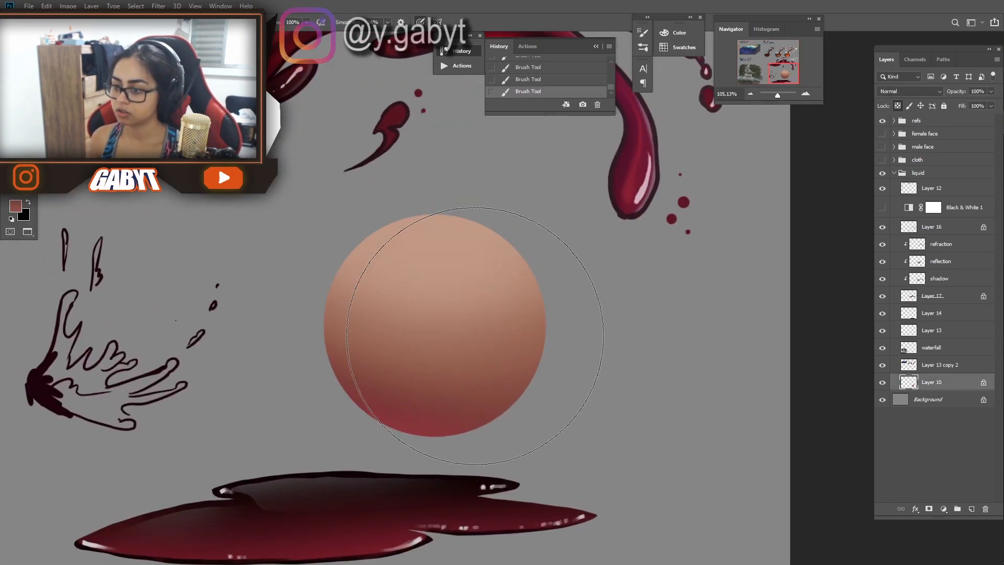
Step: Add a new layer above the skin sphere and set up a brush with a dark maroon colour
key("ctrl+shift+alt+n")
right_click(466, 218)
left_click(642, 33)
left_click(16, 206)
left_click(541, 264)
left_click(511, 363)
left_click(477, 359)
left_click(634, 249)
left_click(16, 206)
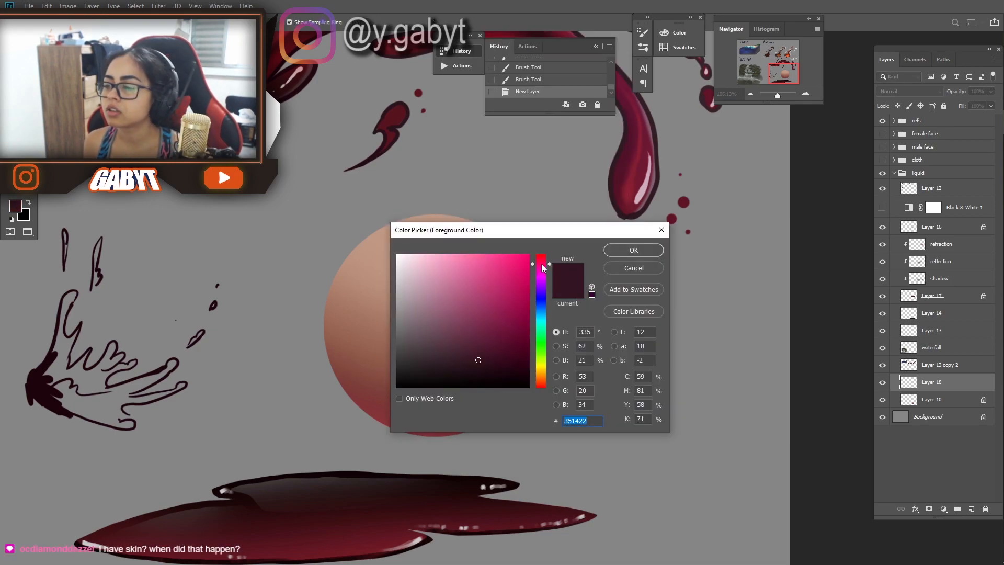
left_click(634, 249)
Step: Paint a dark blood cap with drips and separate droplets over the sphere's upper half, and lock the layer's transparent pixels
left_click_drag(478, 280, 488, 355)
left_click_drag(491, 299, 545, 326)
left_click_drag(501, 251, 545, 325)
mouse_move(503, 275)
left_mouse_down()
mouse_move(481, 292)
mouse_move(333, 319)
mouse_move(336, 284)
mouse_move(410, 227)
mouse_move(408, 249)
mouse_move(398, 226)
mouse_move(513, 268)
mouse_move(472, 234)
mouse_move(522, 265)
mouse_move(439, 271)
mouse_move(397, 320)
left_mouse_up()
mouse_move(322, 319)
left_mouse_down()
mouse_move(462, 326)
mouse_move(491, 353)
left_mouse_up()
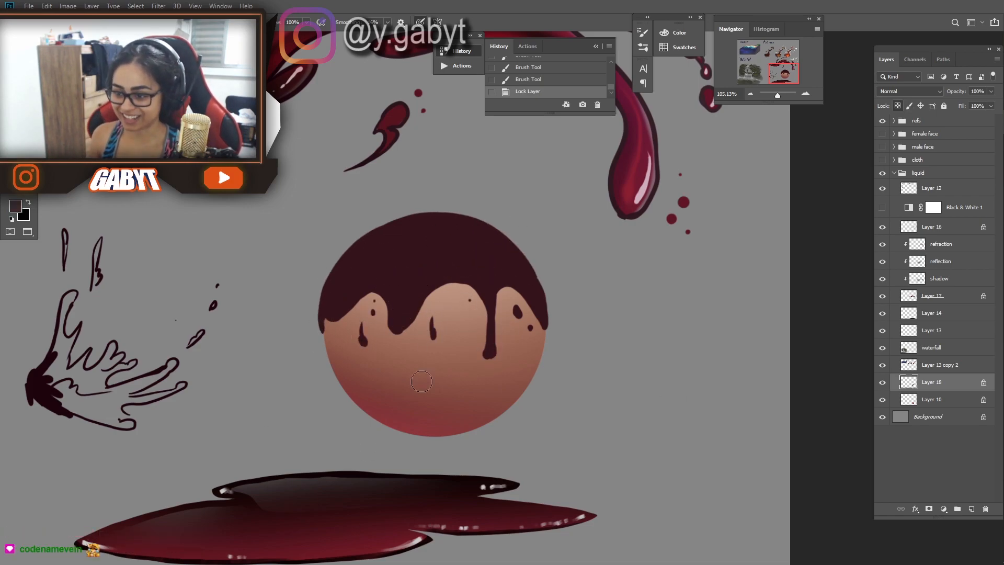
left_click_drag(389, 283, 398, 251)
Step: Add a new layer clipped to the blood and paint small white reflections on the drip ends and edges
left_click(429, 510, "alt")
left_click(971, 509)
left_click(931, 390, "alt")
right_click(409, 282)
left_click(476, 354)
left_click_drag(403, 298, 412, 295)
left_click_drag(416, 288, 419, 284)
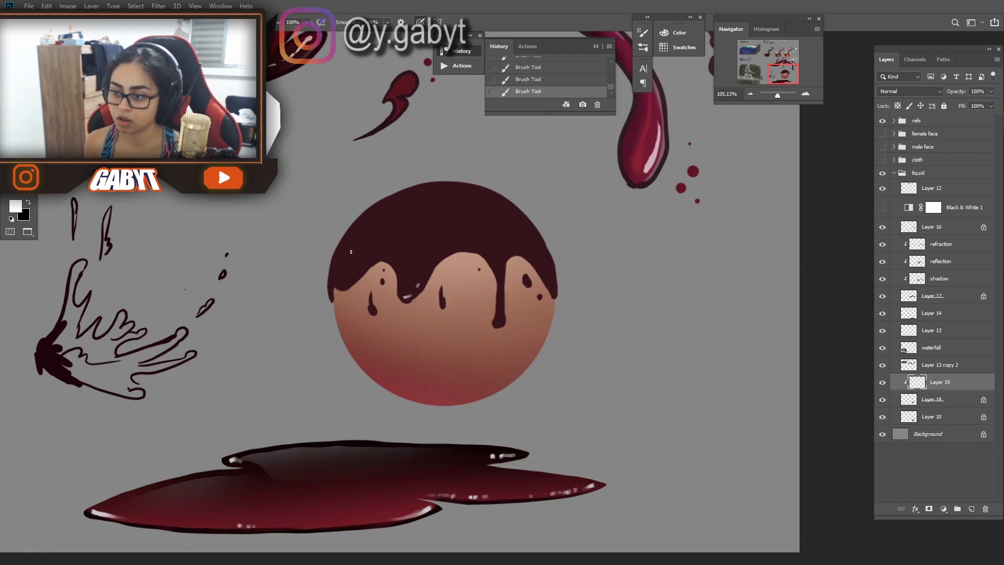
left_click_drag(496, 313, 497, 324)
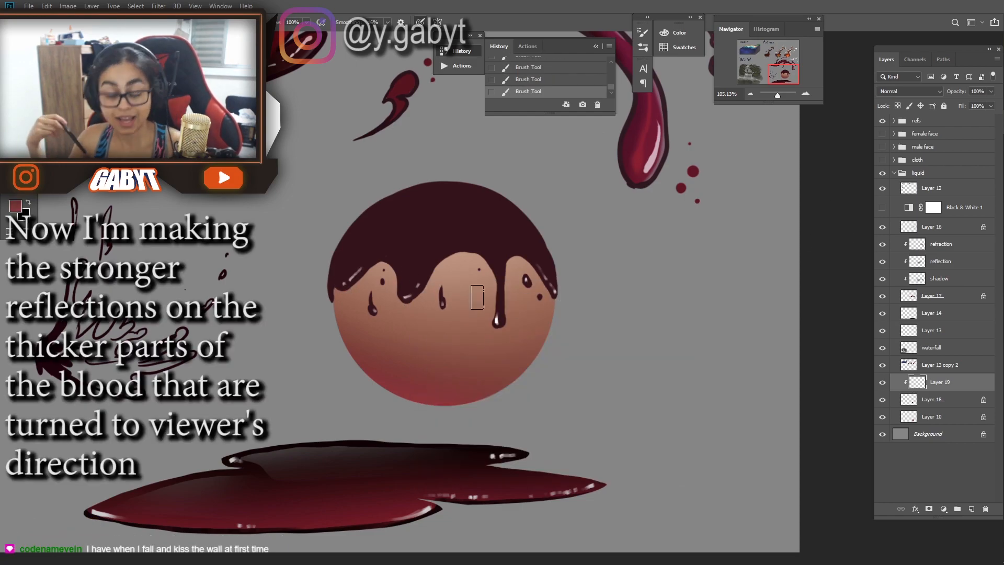
Step: Sample red from the puddle and paint a soft red glow over the drips and lower blood on Layer 18, undoing rejected strokes
left_click(381, 508, "alt")
left_click(931, 399)
left_click(470, 259, "alt")
key("ctrl+z")
right_click(427, 197)
left_click(397, 304)
key("ctrl+z")
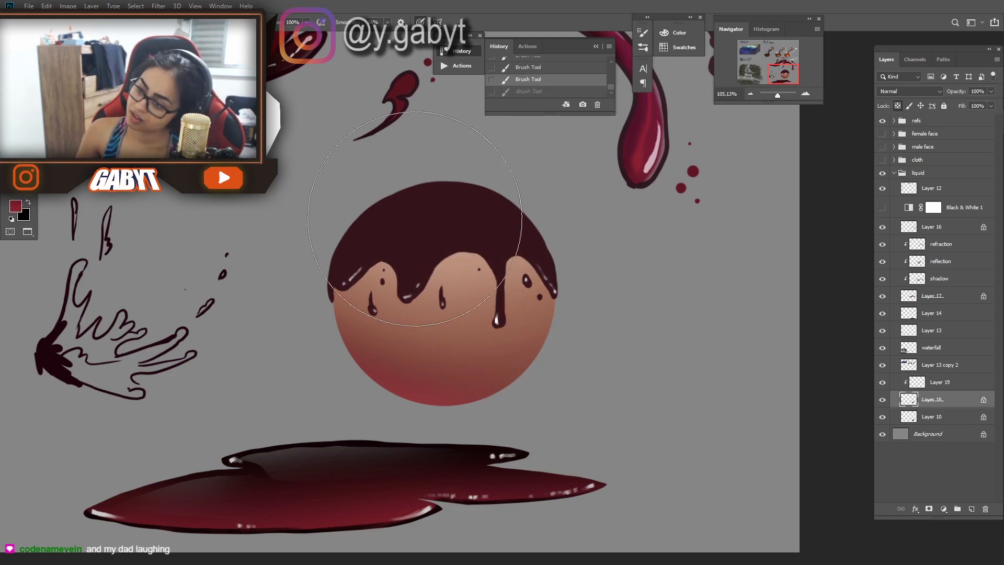
key("bracketleft")
key("bracketleft")
key("bracketleft")
mouse_move(488, 287)
left_mouse_down()
mouse_move(379, 297)
mouse_move(497, 276)
mouse_move(365, 283)
mouse_move(369, 270)
mouse_move(486, 276)
mouse_move(481, 257)
mouse_move(518, 277)
mouse_move(405, 313)
mouse_move(372, 249)
mouse_move(376, 272)
mouse_move(477, 234)
mouse_move(514, 339)
mouse_move(450, 365)
left_mouse_up()
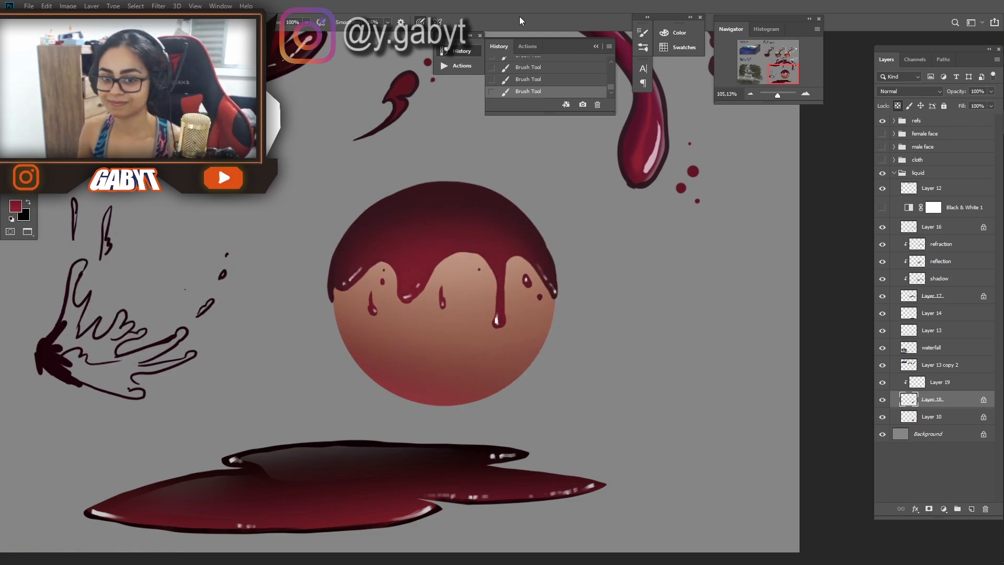
Step: Choose a saturated red, #930315, and brighten the blood's lower middle with a larger brush, undoing the first stroke
left_click(15, 214)
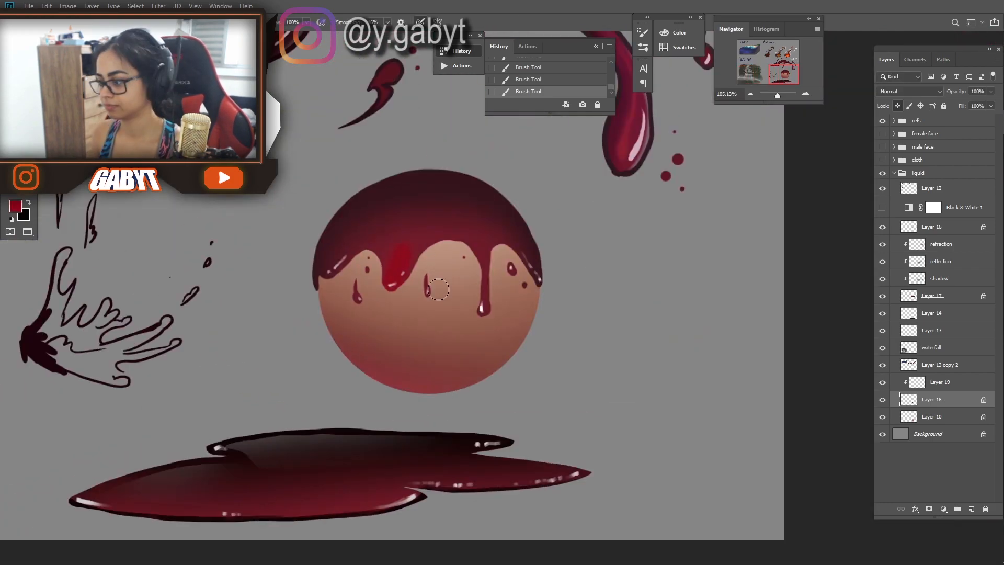
key("ctrl+z")
key("]")
key("]")
key("]")
key("]")
key("]")
Step: Choose a very dark red and darken the thick edges of the blood and drips with a smaller brush
left_click(16, 206)
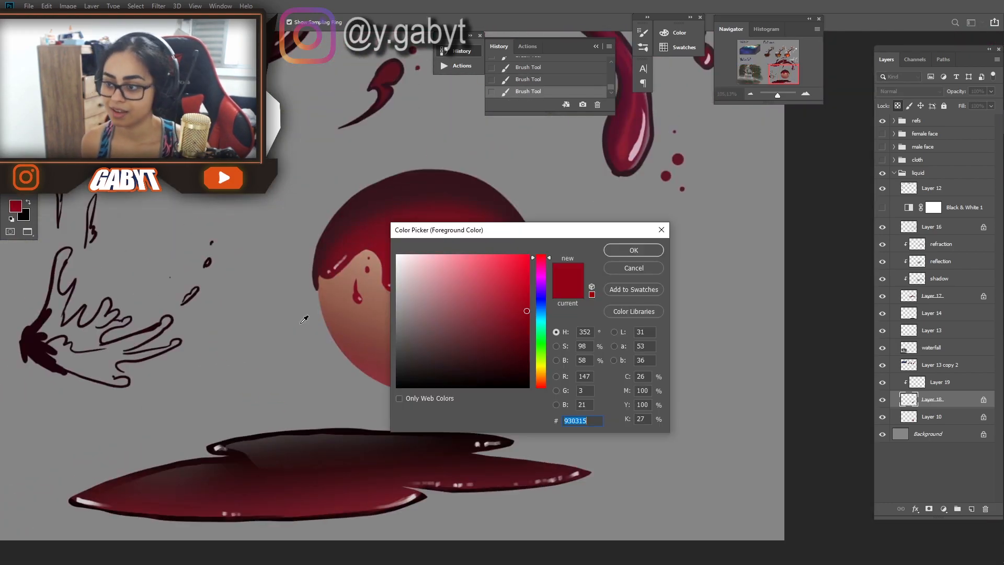
left_click(511, 361)
left_click(612, 252)
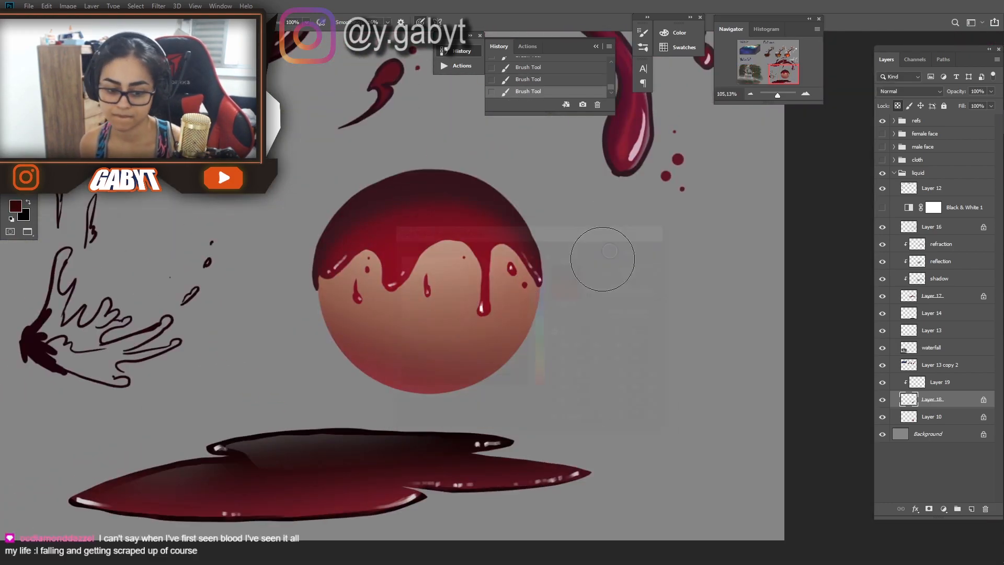
key("[")
key("[")
key("[")
key("[")
key("[")
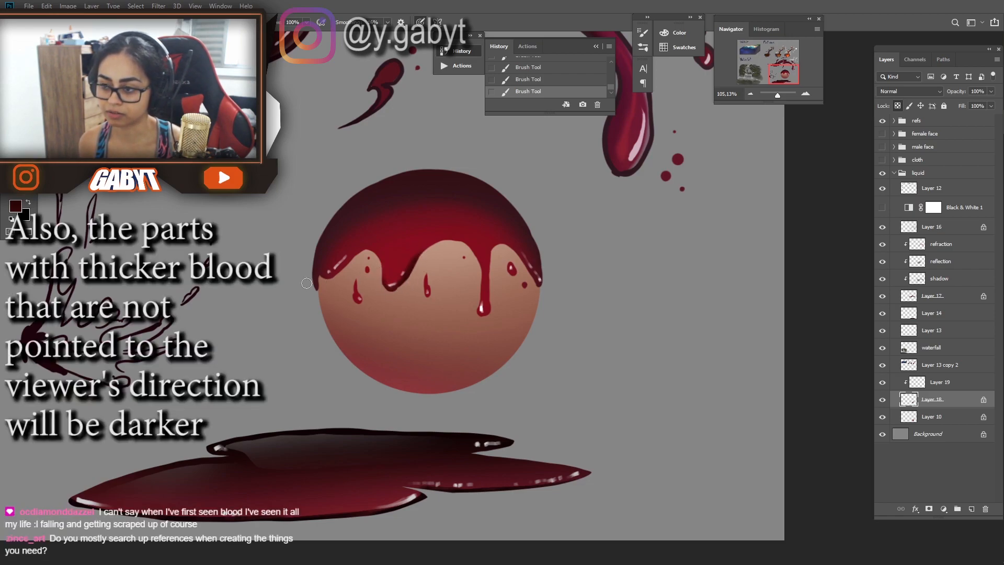
left_click_drag(339, 260, 363, 251)
left_click_drag(437, 240, 481, 306)
Step: Unlock the blood layer's transparent pixels, choose the textured Sampled Brush 1 4, and paint a dry stroke along the middle edge
key("slash")
right_click(430, 207)
left_click(464, 279)
key("ctrl+z")
left_click_drag(445, 243, 463, 254)
Step: Add a new layer beneath Layer 18 and paint dry red smears on the skin below the middle and right drips
key("ctrl+shift+n")
key("Return")
left_click(456, 231, "alt")
key("ctrl+bracketleft")
mouse_move(451, 243)
left_mouse_down()
mouse_move(463, 277)
mouse_move(420, 276)
left_mouse_up()
left_click_drag(414, 313, 415, 325)
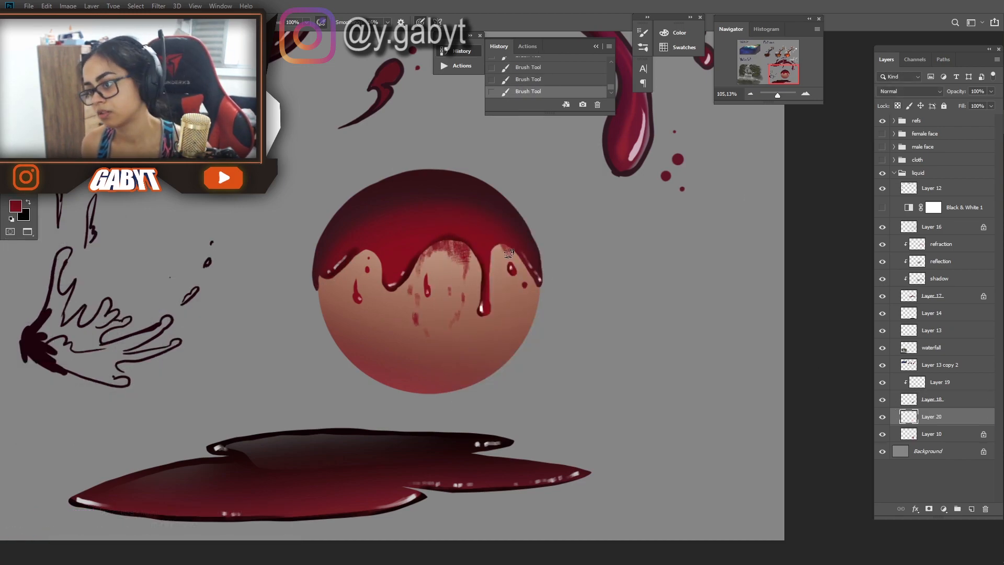
left_click_drag(501, 247, 520, 270)
left_click_drag(517, 297, 505, 328)
Step: Adjust the red and paint dry blood smears down the sphere's left side
left_click(16, 206)
left_click(630, 254)
left_click_drag(329, 282, 338, 336)
mouse_move(376, 253)
left_mouse_down()
mouse_move(374, 292)
mouse_move(389, 339)
left_mouse_up()
Step: Paint textured red streaks beside the right drip on Layer 18, undoing the accidental move
left_click(932, 400)
left_click(883, 417)
left_click(883, 417)
left_click(883, 451)
left_click(883, 451)
left_click_drag(500, 246, 498, 269)
left_click_drag(500, 273, 497, 292)
left_click_drag(510, 248, 503, 265)
left_click_drag(470, 231, 707, 208)
key("ctrl+z")
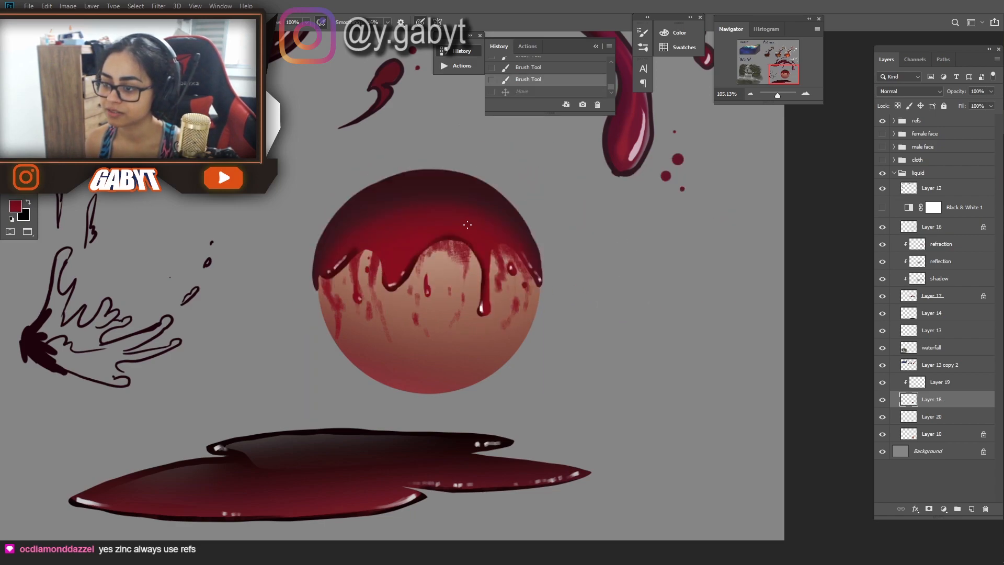
Step: Roughen the blood's lower edge with the Eraser using the textured Sampled Brush 1 4 tip
right_click(534, 296)
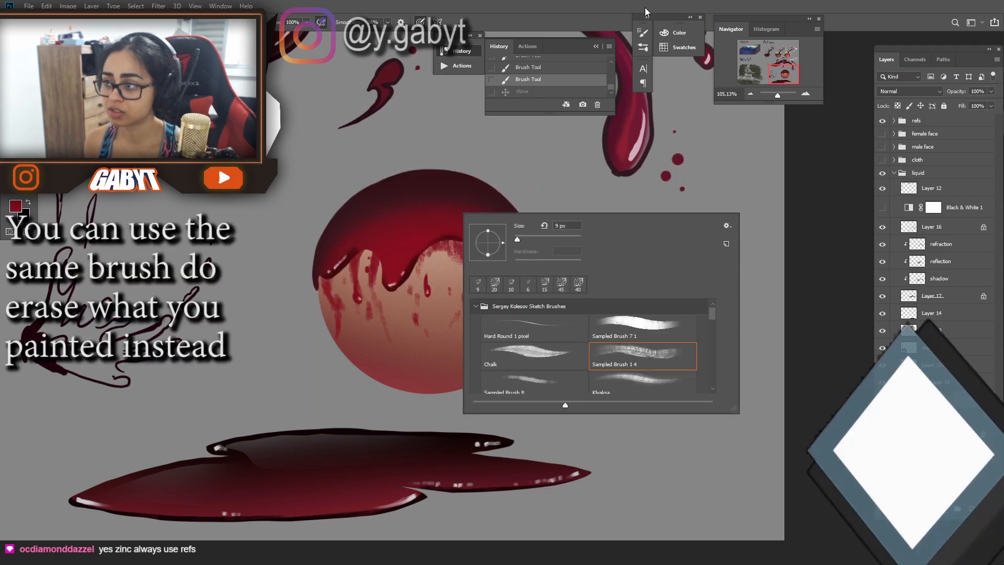
key("Escape")
key("e")
right_click(581, 353)
left_click(690, 415)
left_click_drag(456, 240, 471, 264)
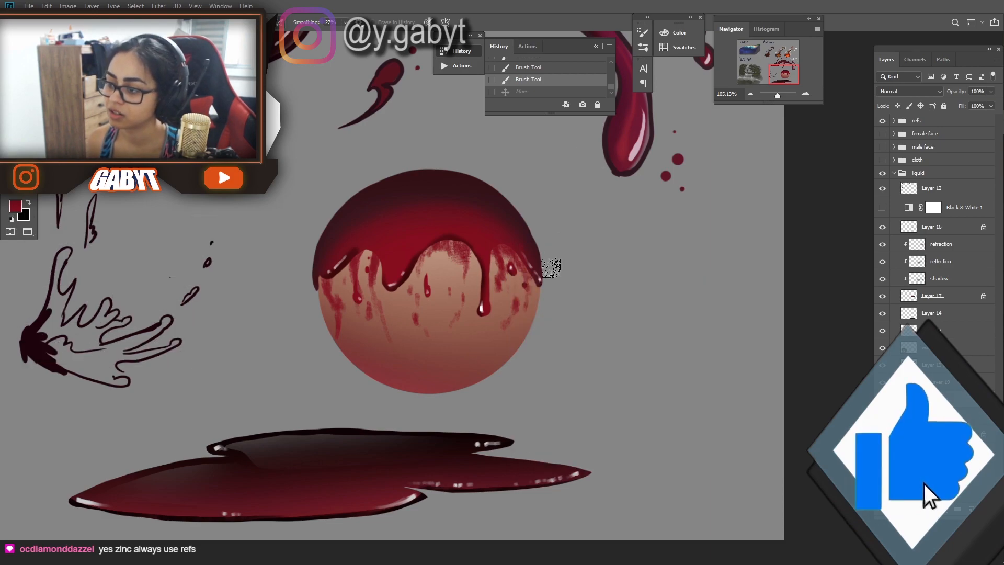
left_click_drag(451, 223, 460, 248)
left_click_drag(426, 238, 414, 272)
left_click_drag(377, 241, 343, 266)
Step: Erase streaks into the thick drip left of the sphere's centre with the same textured tip
right_click(472, 196)
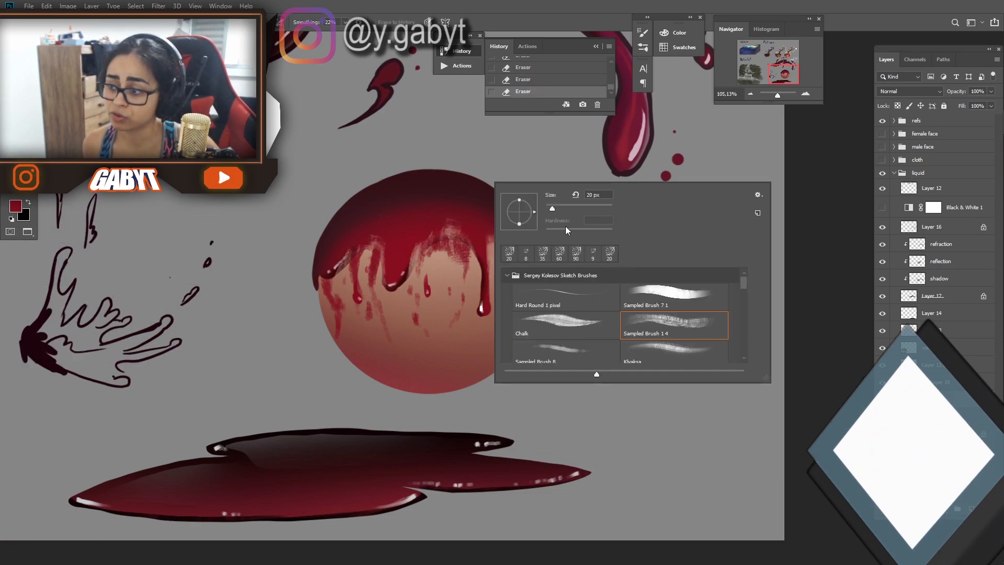
key("Escape")
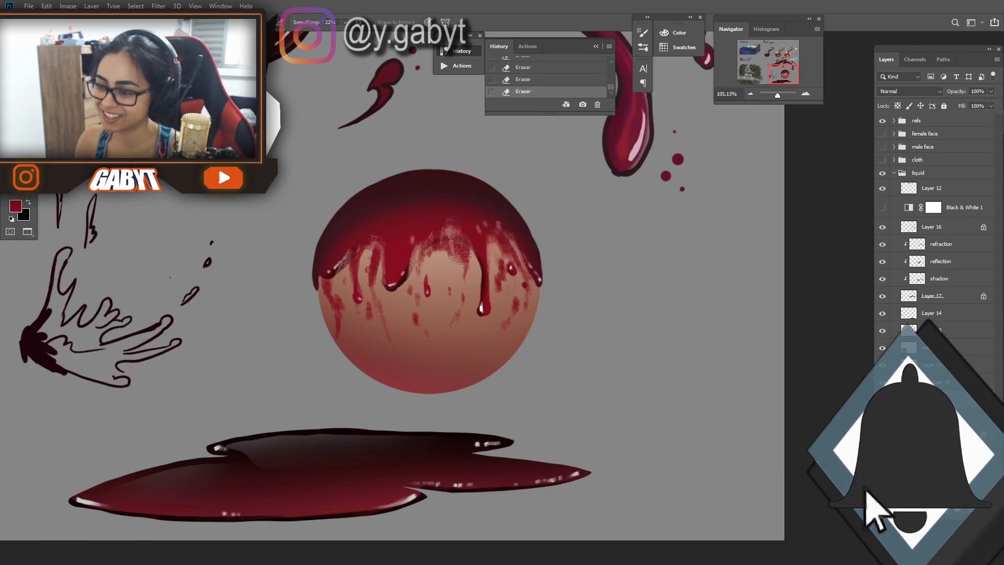
left_click_drag(421, 235, 400, 288)
left_click_drag(394, 259, 394, 290)
Step: On Layer 19, make an elliptical selection over the blood cap, hide its edges, and ready the Sampled Brush 7 1 with a sampled grey
left_click_drag(778, 95, 780, 97)
left_click(939, 383)
key("ctrl+d")
left_click_drag(303, 202, 583, 391)
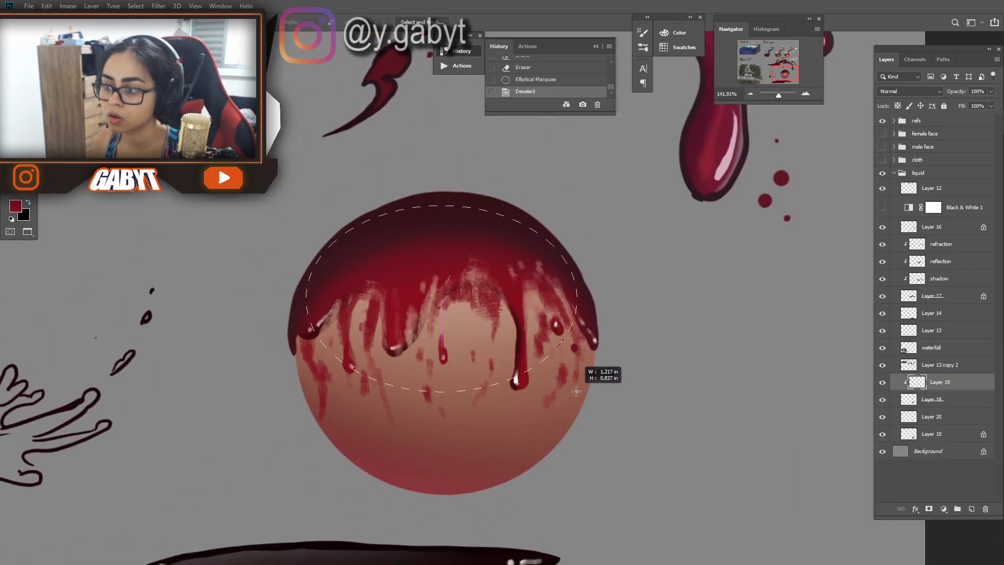
key("ctrl+h")
key("b")
right_click(475, 254)
left_click(652, 365)
left_click(140, 210)
left_click(176, 230, "alt")
Step: Enlarge the brush and paint a soft grey reflection along the blood's left edge on the sphere, undoing unwanted strokes
key("bracketright")
key("bracketright")
key("bracketright")
mouse_move(289, 287)
left_mouse_down()
mouse_move(330, 181)
mouse_move(337, 195)
left_mouse_up()
key("ctrl+z")
left_click_drag(289, 330, 327, 220)
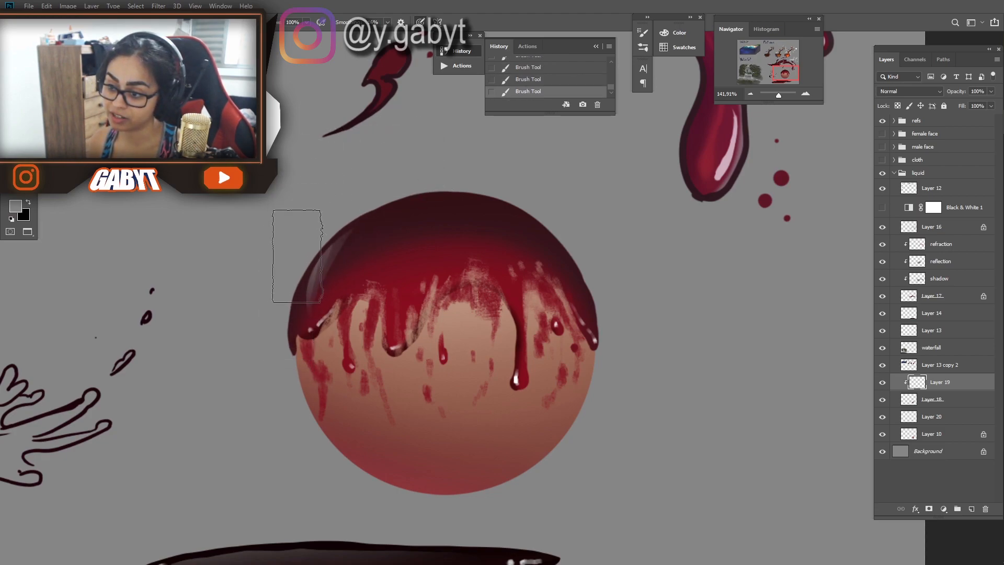
key("ctrl+z")
Step: Try a broad grey stroke across the middle of the blood, undo it, and clear the elliptical selection
right_click(401, 161)
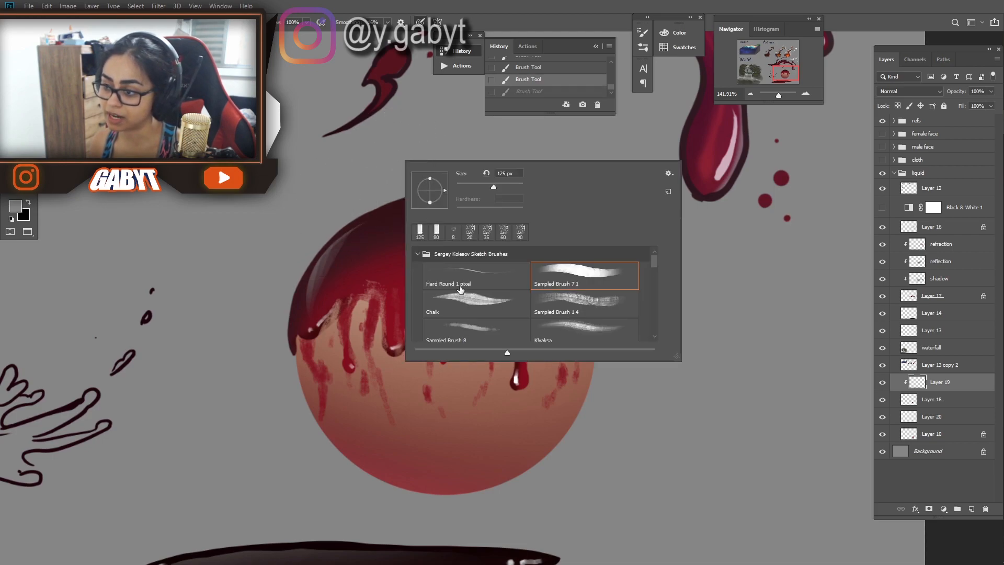
left_click(418, 256)
mouse_move(337, 256)
left_mouse_down()
mouse_move(374, 220)
mouse_move(455, 212)
mouse_move(557, 254)
left_mouse_up()
key("ctrl+z")
key("ctrl+d")
left_click_drag(779, 95, 777, 95)
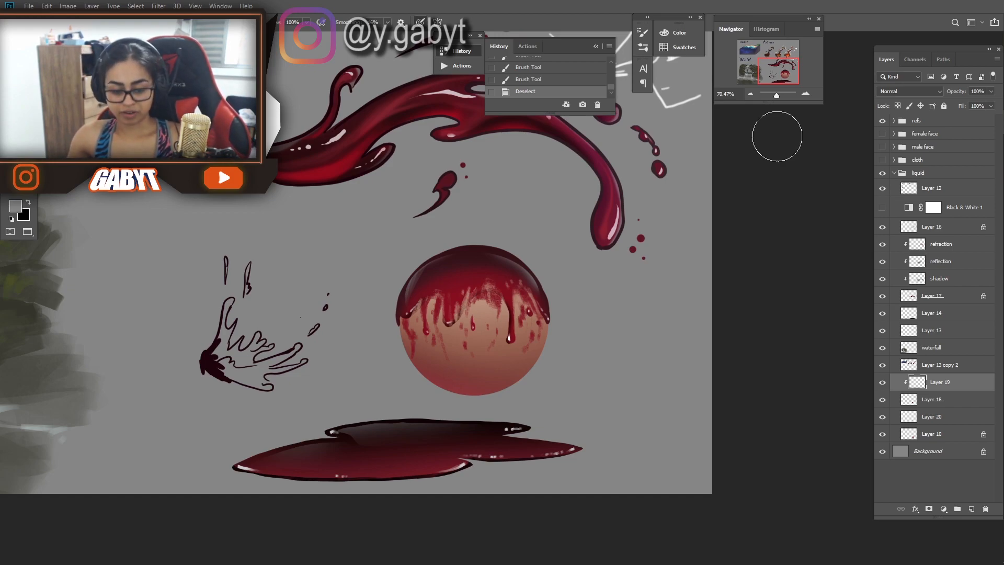
Step: Check the sphere by toggling its layer's visibility, and merge Layer 19 down into Layer 18
scroll(475, 303, "up", 4)
key("ctrl+z")
left_click(513, 365, "alt")
left_click(883, 434)
left_click(883, 434)
key("ctrl+e")
Step: Sample a pale pink from the splash's highlight and dab small wet highlights on the sphere's blood
left_click(669, 210, "alt")
left_click_drag(469, 276, 463, 278)
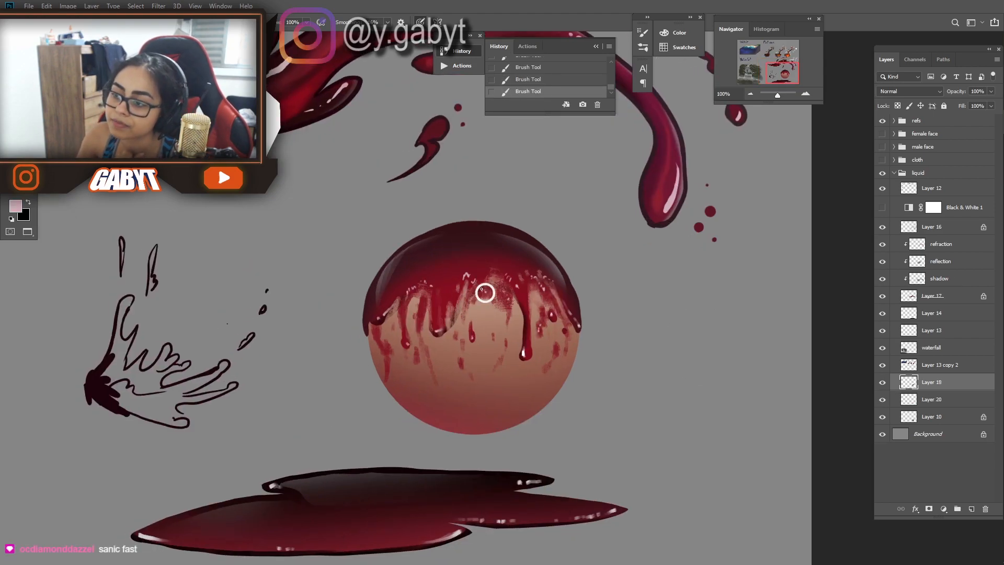
left_click_drag(510, 235, 514, 240)
scroll(501, 298, "down", 10)
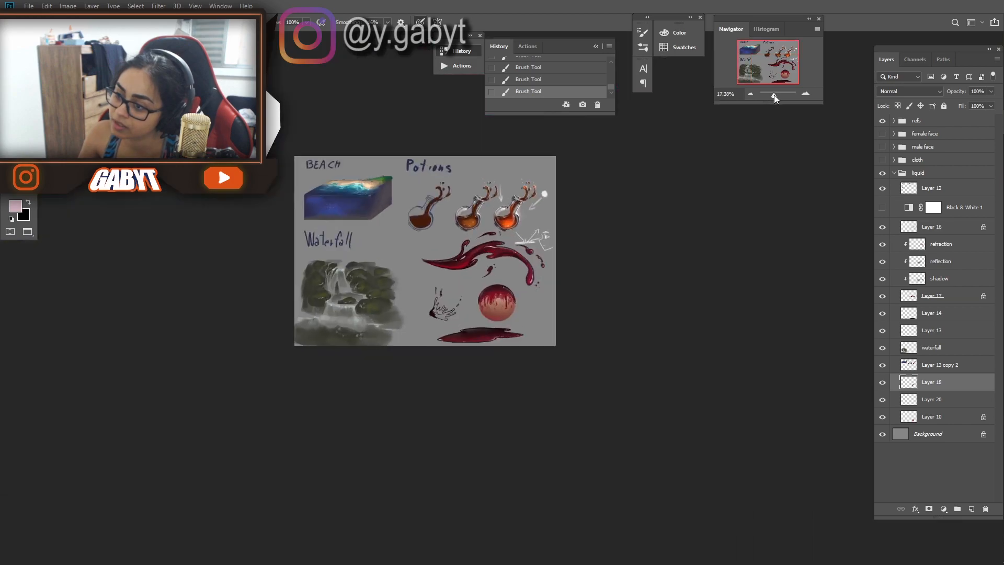
scroll(501, 299, "up", 12)
Step: Sample a colour from the blood and paint vertical streaks running down along its lower edge across the sphere
left_click(518, 308, "alt")
left_click_drag(521, 308, 517, 356)
left_click_drag(553, 337, 553, 356)
left_click_drag(479, 397, 480, 441)
left_click_drag(446, 289, 446, 357)
left_click_drag(368, 284, 365, 336)
left_click_drag(300, 326, 298, 385)
left_click_drag(582, 279, 600, 331)
scroll(499, 299, "down", 6)
scroll(499, 300, "up", 4)
Step: Erase vertical streaks into the blood near the sphere's centre
key("e")
left_click_drag(473, 337, 473, 372)
left_click_drag(450, 315, 460, 387)
Step: Sample the sphere's skin tone and paint short vertical strokes into the blood on Layer 18
left_click(931, 399)
left_click_drag(780, 95, 779, 95)
key("b")
left_click(477, 340, "alt")
right_click(459, 243)
left_click(931, 382)
left_click_drag(441, 276, 441, 301)
left_click_drag(413, 258, 412, 285)
left_click_drag(489, 241, 488, 274)
left_click_drag(536, 253, 537, 278)
Step: Add a stroke across the top of the blood cap and try one at its left edge, undoing the last
left_click_drag(779, 95, 778, 95)
left_click_drag(444, 252, 502, 239)
left_click_drag(409, 288, 401, 312)
key("ctrl+z")
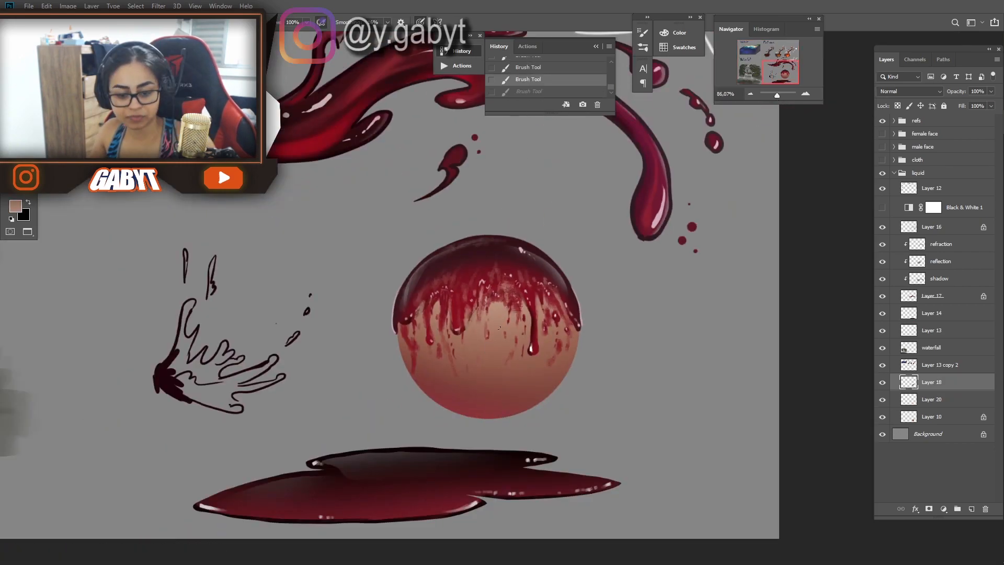